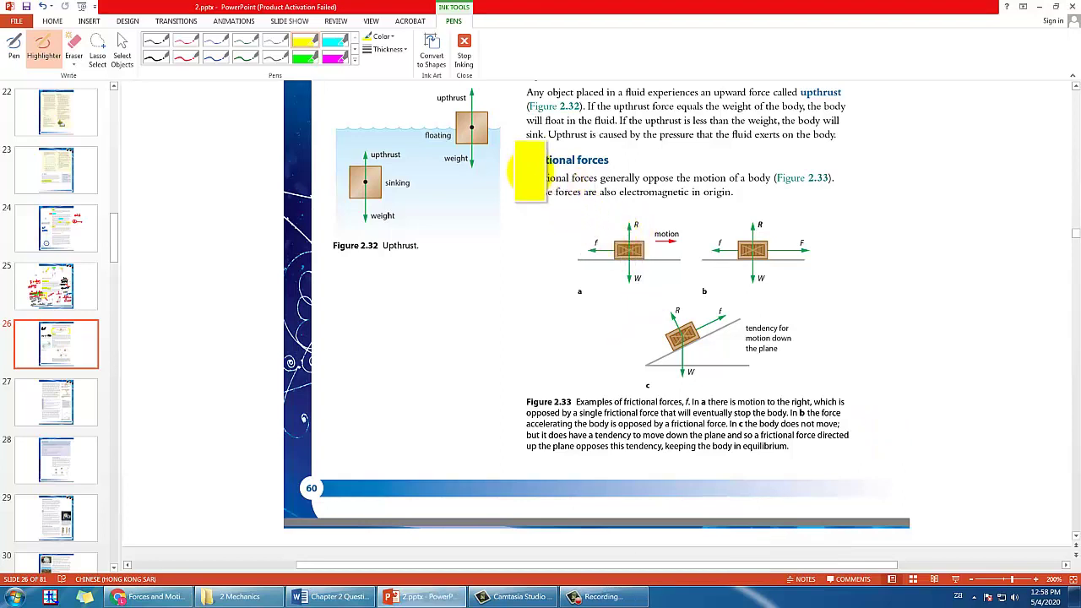
Mark slide 26's 'Frictional forces' heading with yellow highlighter, then browse the slide thumbnails.
drag(515, 159, 606, 160)
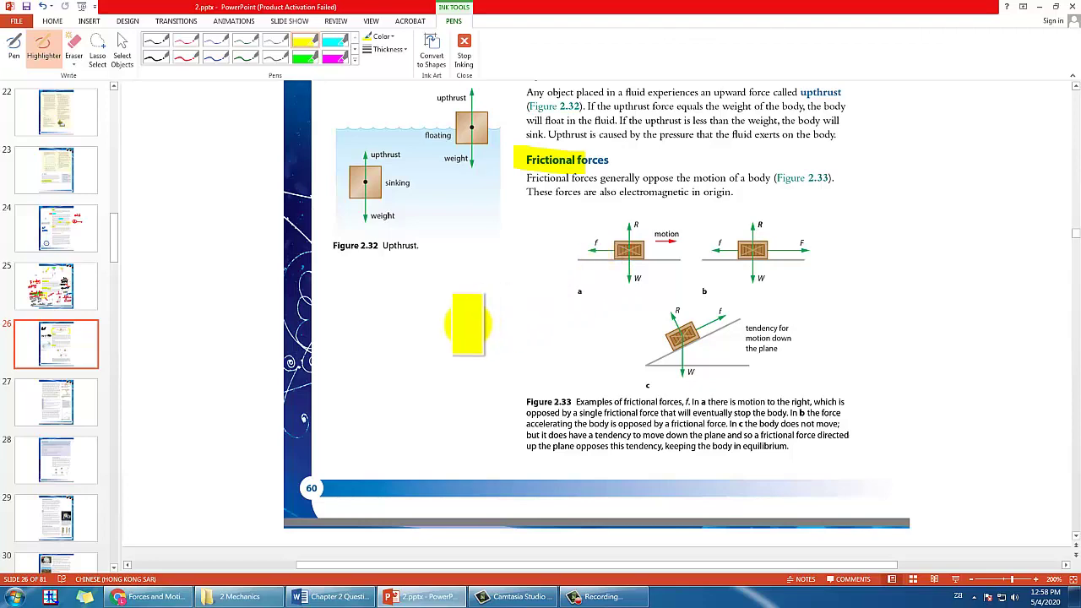
click(55, 402)
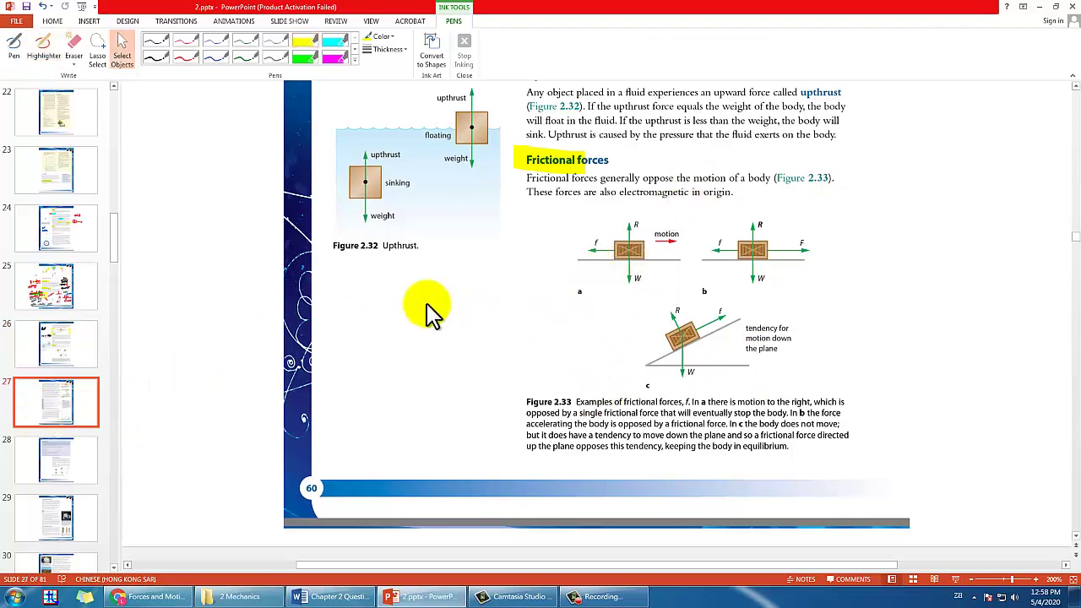
scroll(490, 296, up, 3)
scroll(499, 285, up, 3)
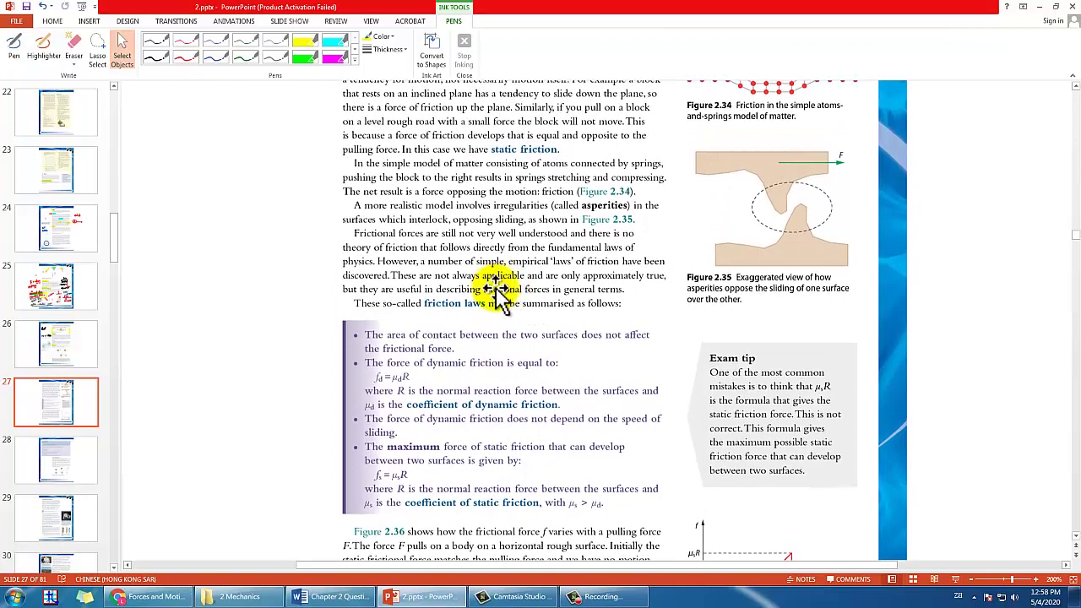
scroll(536, 325, down, 3)
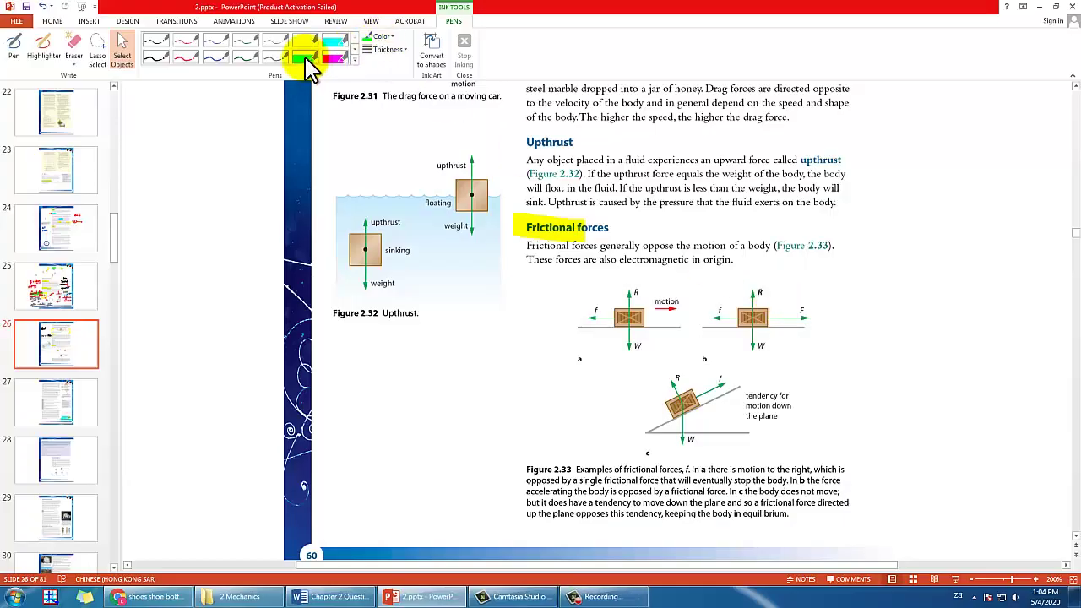
Green-highlight 'oppose the motion of a body', crate a with its f arrow, and figure c's block and arrow.
click(304, 56)
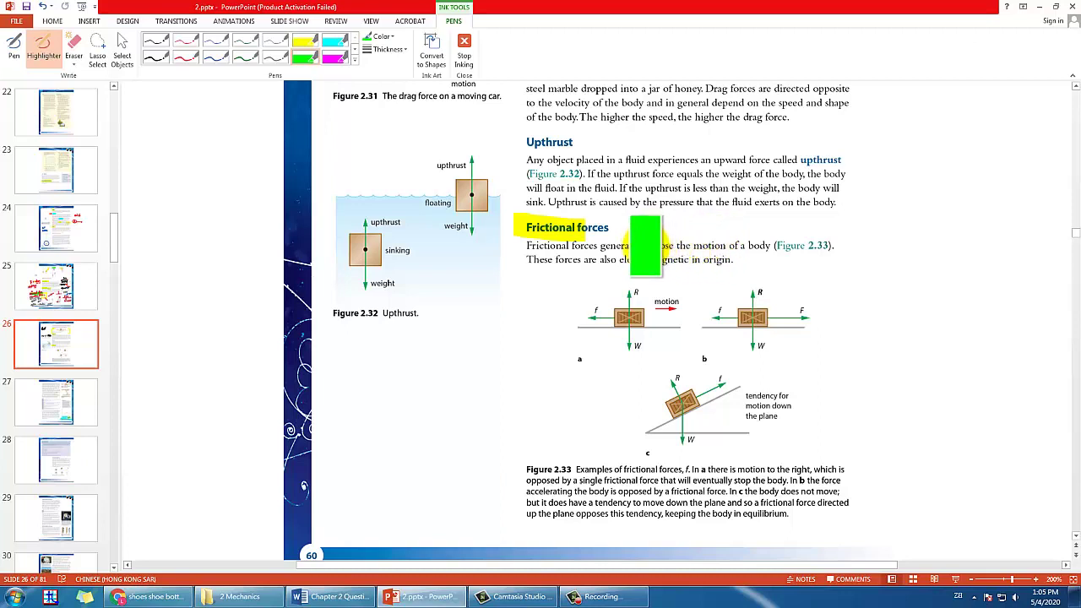
drag(642, 245, 775, 245)
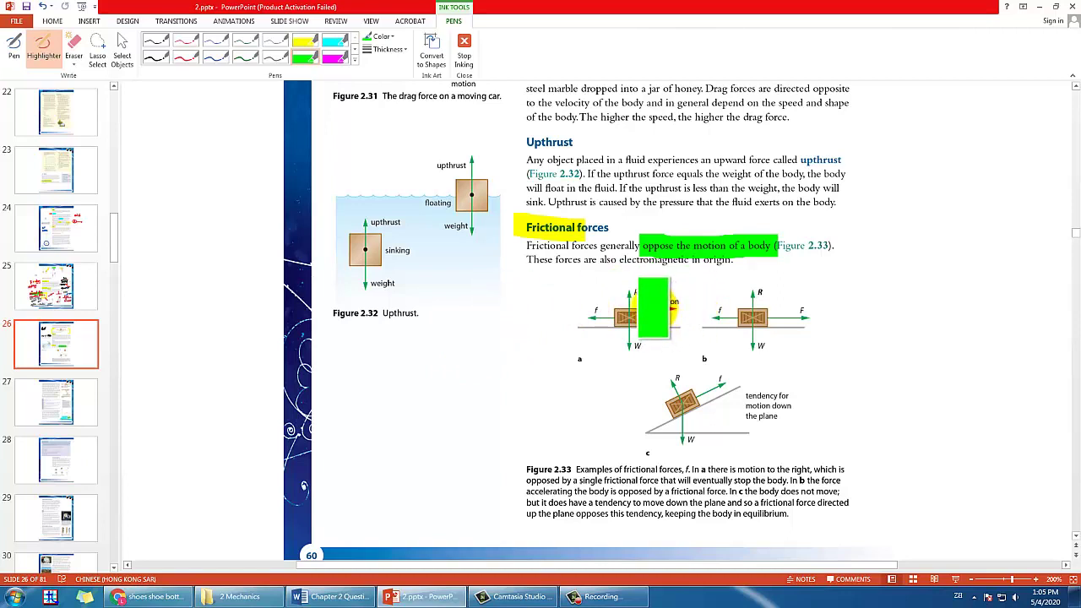
drag(612, 317, 664, 305)
drag(576, 319, 621, 319)
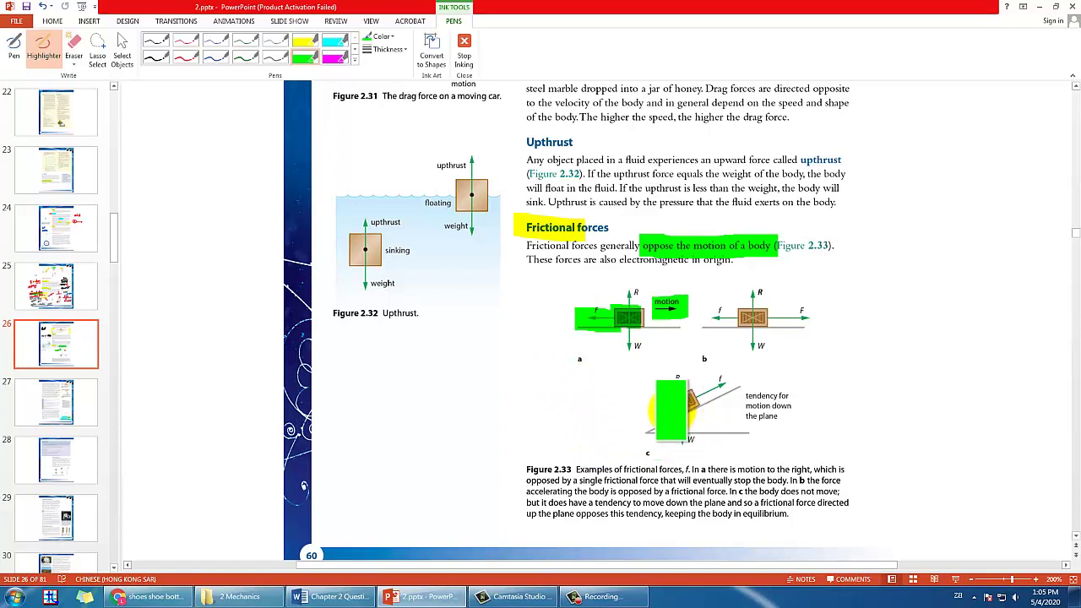
mouse_move(704, 401)
mouse_down()
mouse_move(672, 414)
mouse_move(709, 418)
mouse_up()
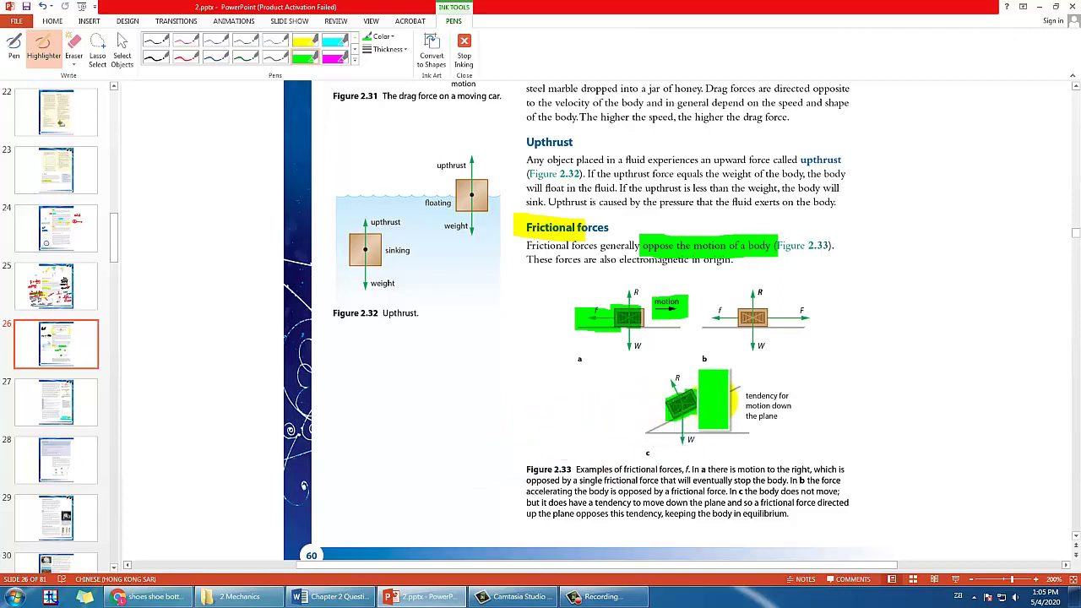
drag(701, 396, 728, 376)
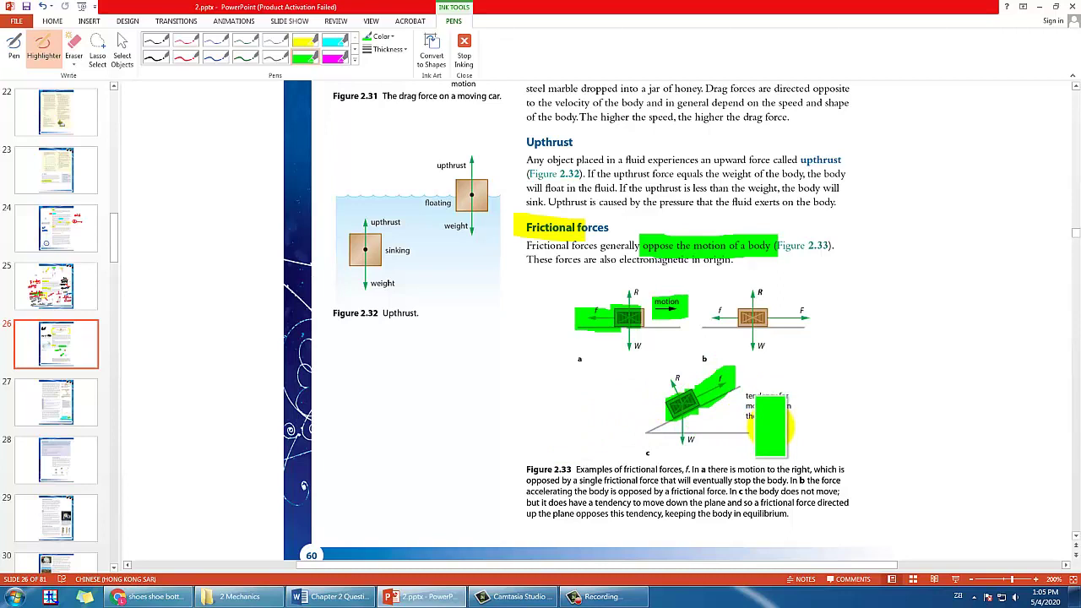
key(Escape)
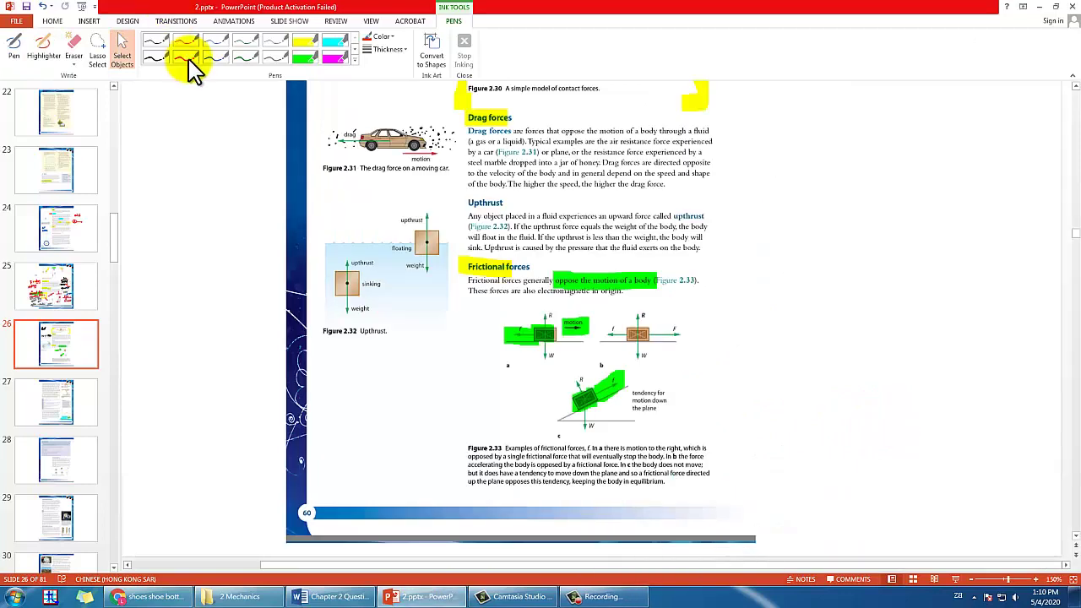
Sketch a red car's two wheels with a rightward motion arrow above it.
click(187, 57)
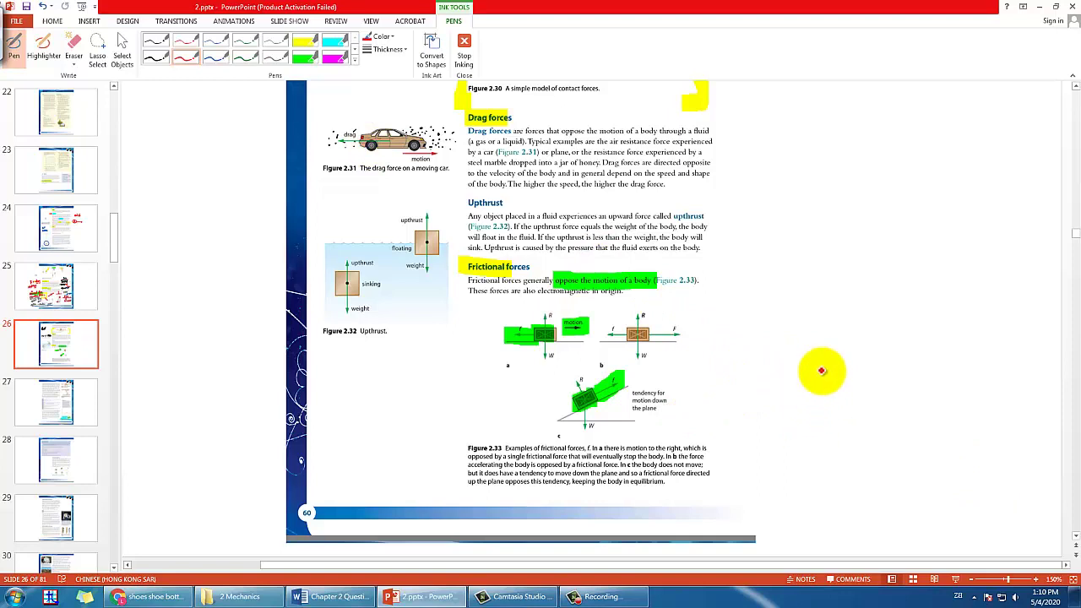
mouse_move(807, 395)
mouse_down()
mouse_move(784, 386)
mouse_move(807, 395)
mouse_up()
mouse_move(916, 412)
mouse_down()
mouse_move(880, 393)
mouse_move(764, 395)
mouse_move(794, 310)
mouse_move(894, 314)
mouse_move(929, 396)
mouse_up()
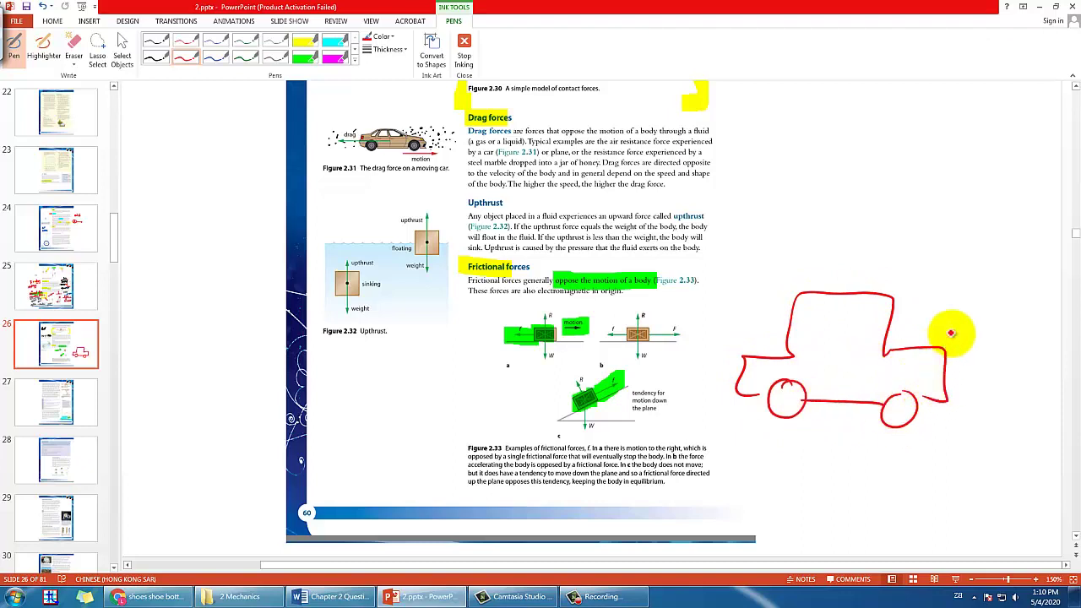
drag(861, 241, 962, 247)
drag(946, 237, 947, 257)
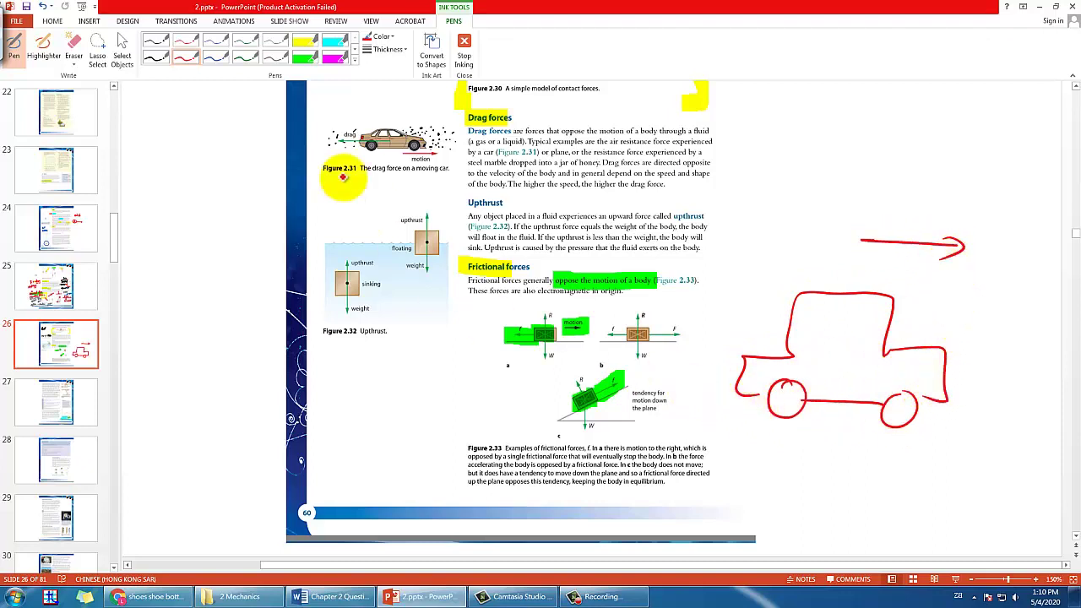
Draw a grey ground line with an arrowhead under the car, then erase the grey strokes.
click(274, 56)
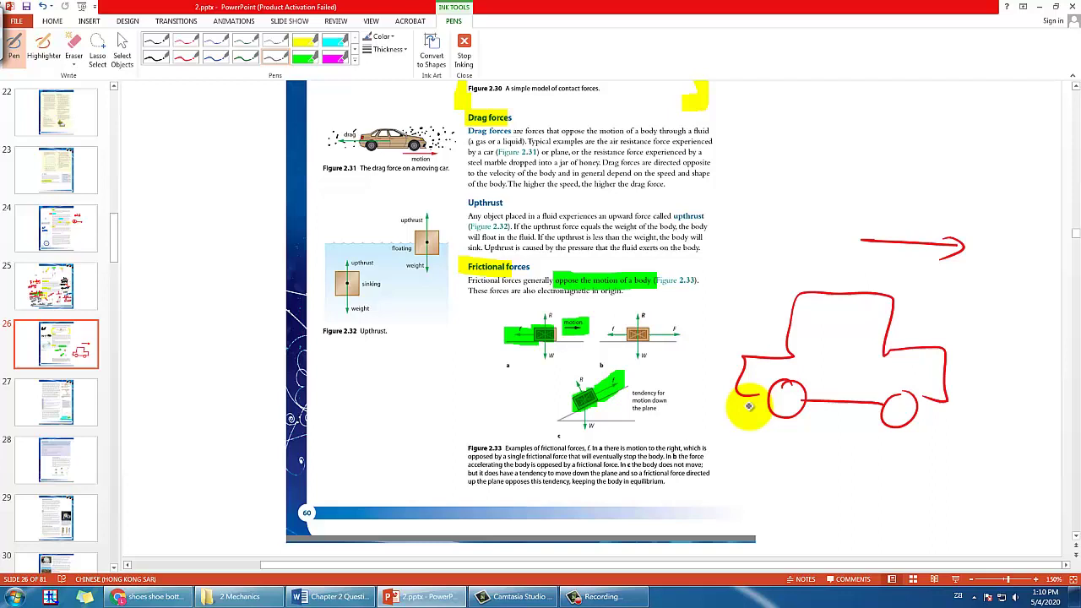
drag(692, 412, 987, 433)
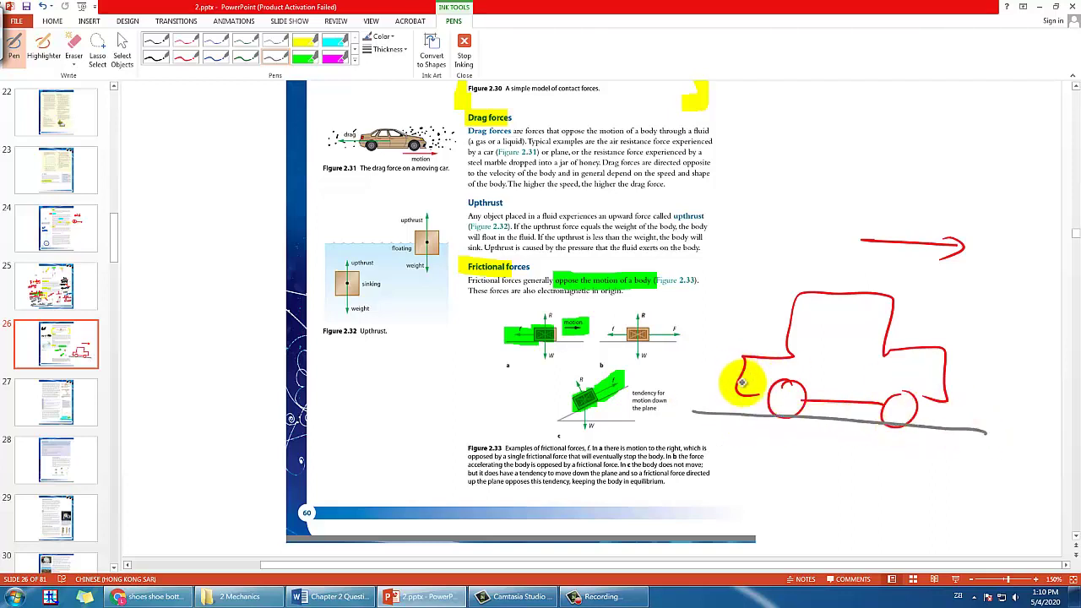
mouse_move(740, 407)
mouse_down()
mouse_move(748, 459)
mouse_move(847, 465)
mouse_move(836, 440)
mouse_up()
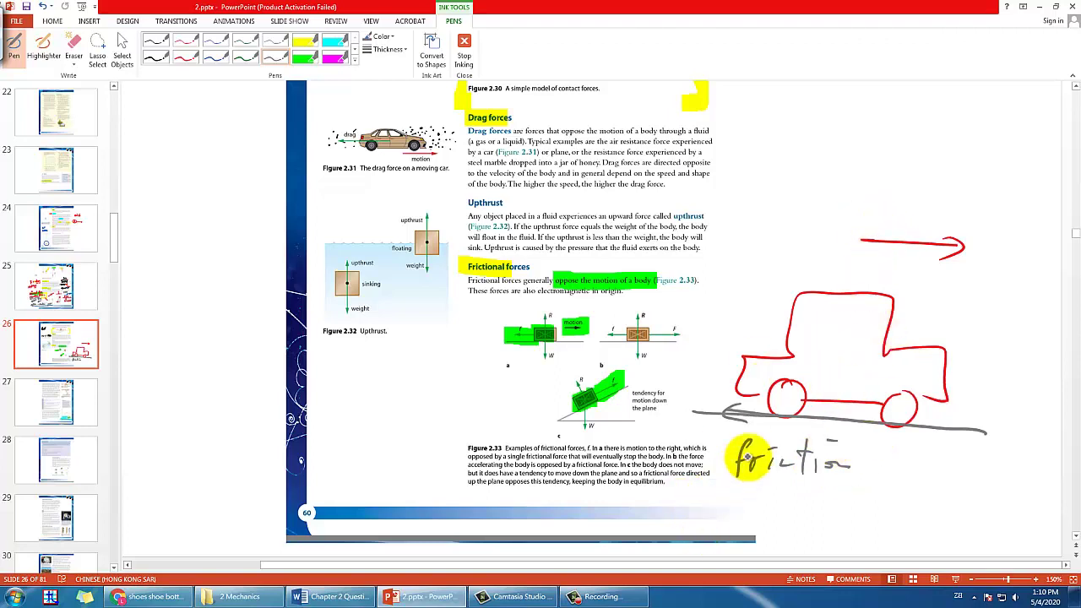
mouse_move(773, 483)
mouse_down()
mouse_move(817, 443)
mouse_move(814, 480)
mouse_move(796, 458)
mouse_move(777, 464)
mouse_move(779, 480)
mouse_move(762, 454)
mouse_move(777, 473)
mouse_move(825, 457)
mouse_move(817, 439)
mouse_move(718, 394)
mouse_move(728, 401)
mouse_move(739, 392)
mouse_move(729, 405)
mouse_move(740, 411)
mouse_move(745, 398)
mouse_move(719, 393)
mouse_up()
click(159, 43)
In blue, draw friction arrows under both wheels and write 'friction' beneath them.
click(214, 57)
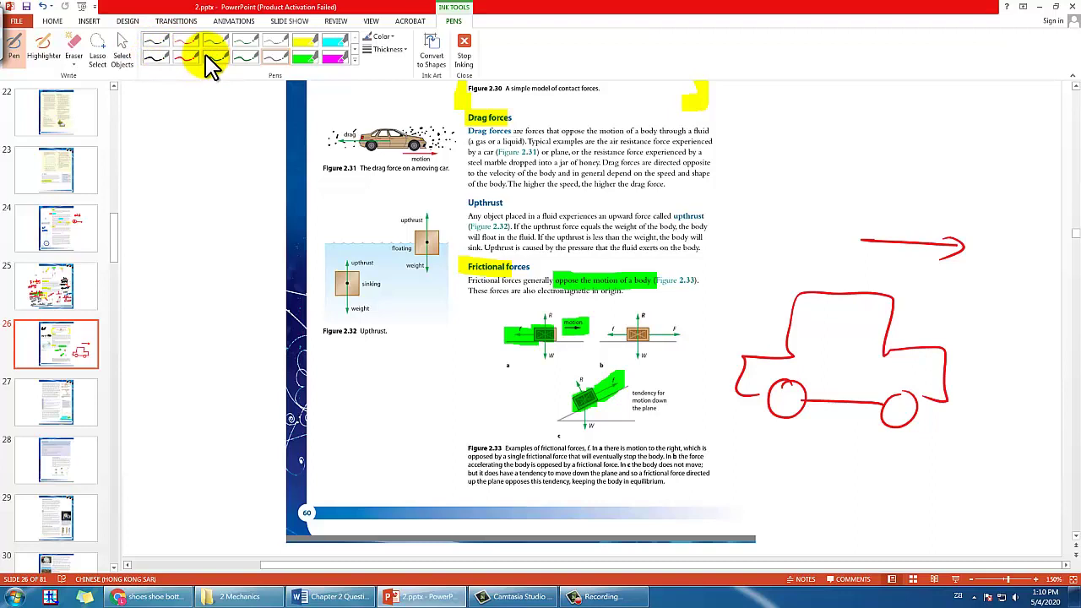
drag(897, 429, 942, 437)
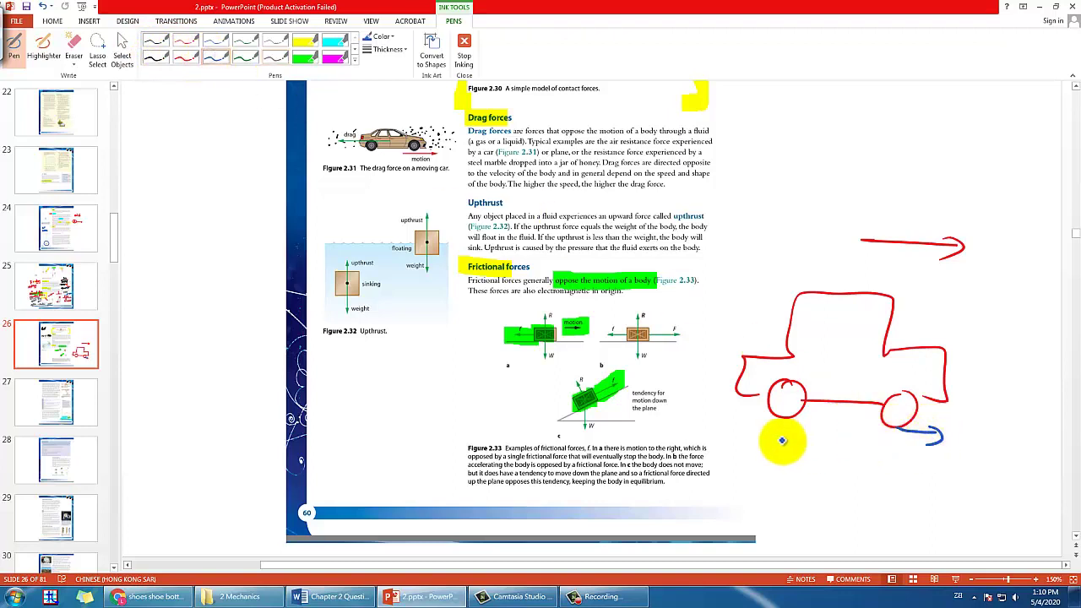
drag(784, 420, 823, 429)
mouse_move(933, 443)
mouse_down()
mouse_move(893, 479)
mouse_move(918, 461)
mouse_move(941, 476)
mouse_up()
drag(953, 451, 952, 478)
drag(944, 463, 993, 475)
click(966, 448)
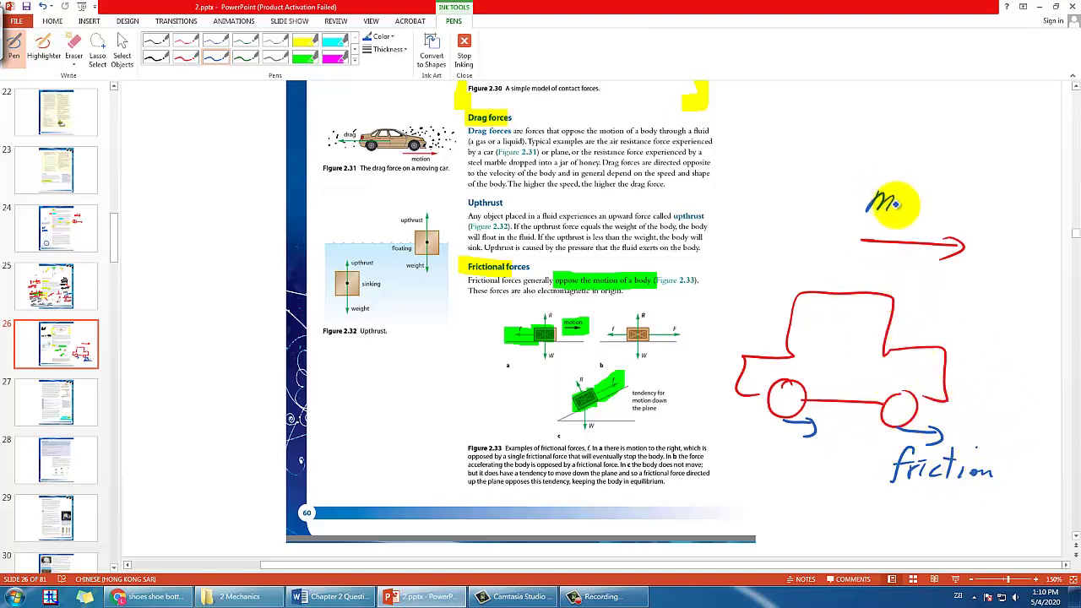
Write 'motion' above the red arrow and circle 'oppose the motion of a body'.
drag(896, 203, 902, 205)
mouse_move(925, 179)
mouse_down()
mouse_move(910, 207)
mouse_move(955, 195)
mouse_up()
click(961, 178)
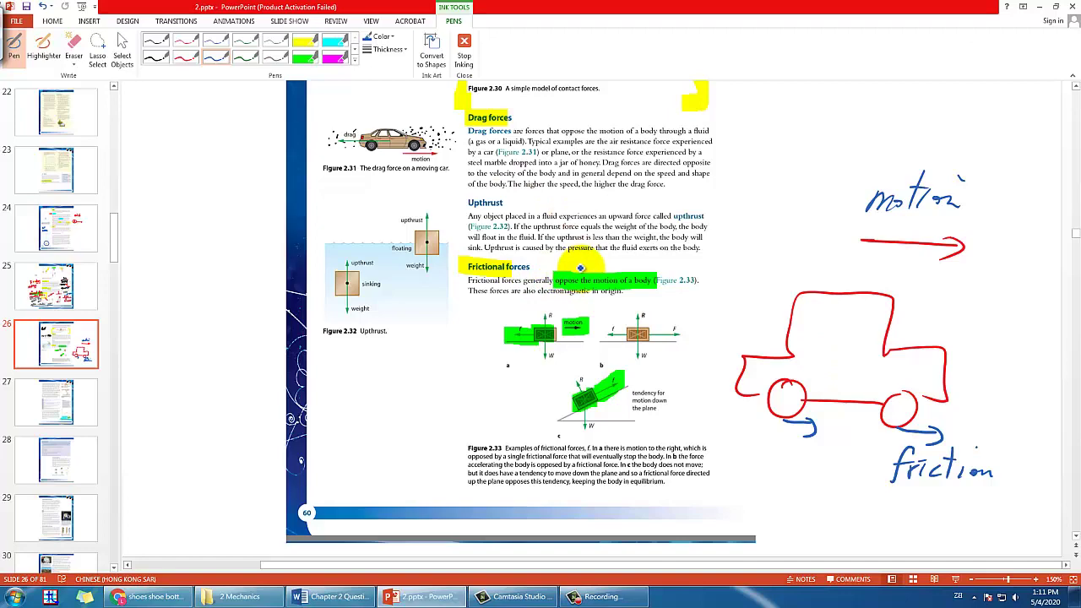
mouse_move(581, 263)
mouse_down()
mouse_move(655, 296)
mouse_move(562, 257)
mouse_up()
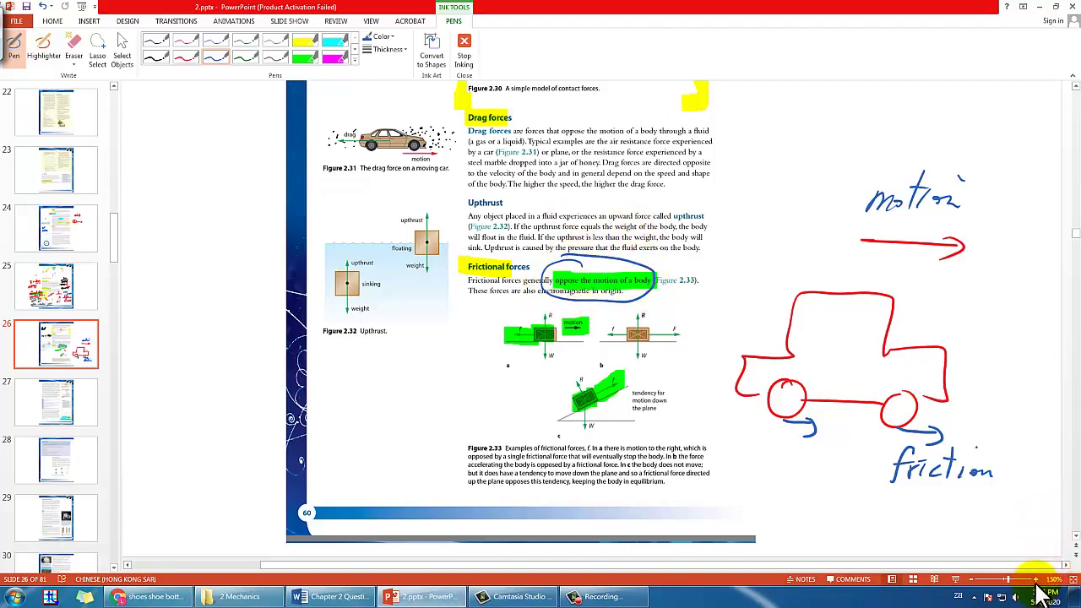
Zoom in and draw a black road line under the car's wheels.
scroll(1042, 592, up, 2)
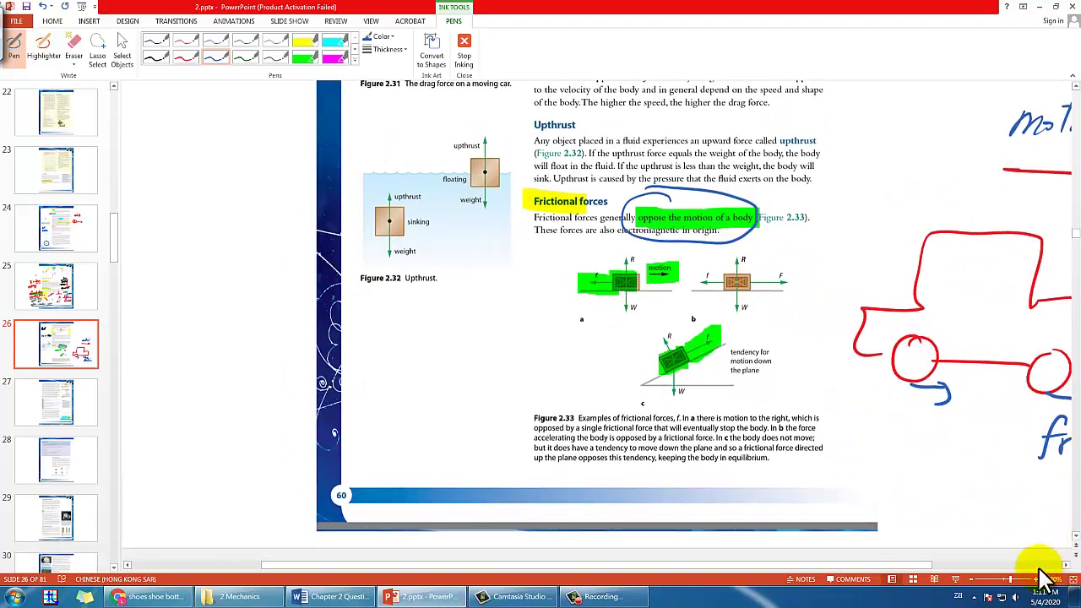
scroll(1045, 581, right, 5)
click(156, 54)
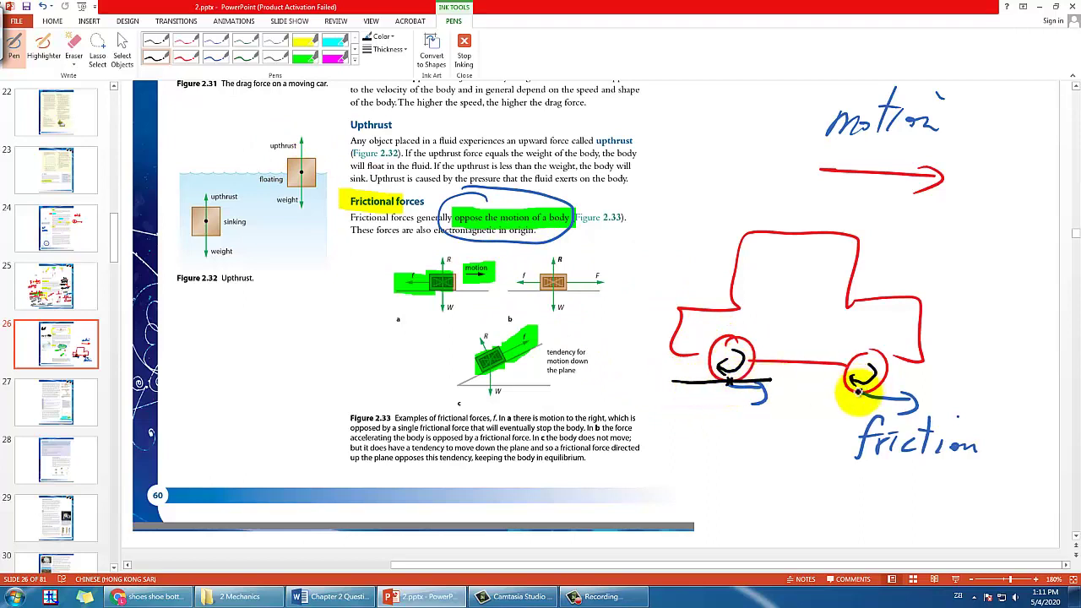
drag(813, 396, 933, 387)
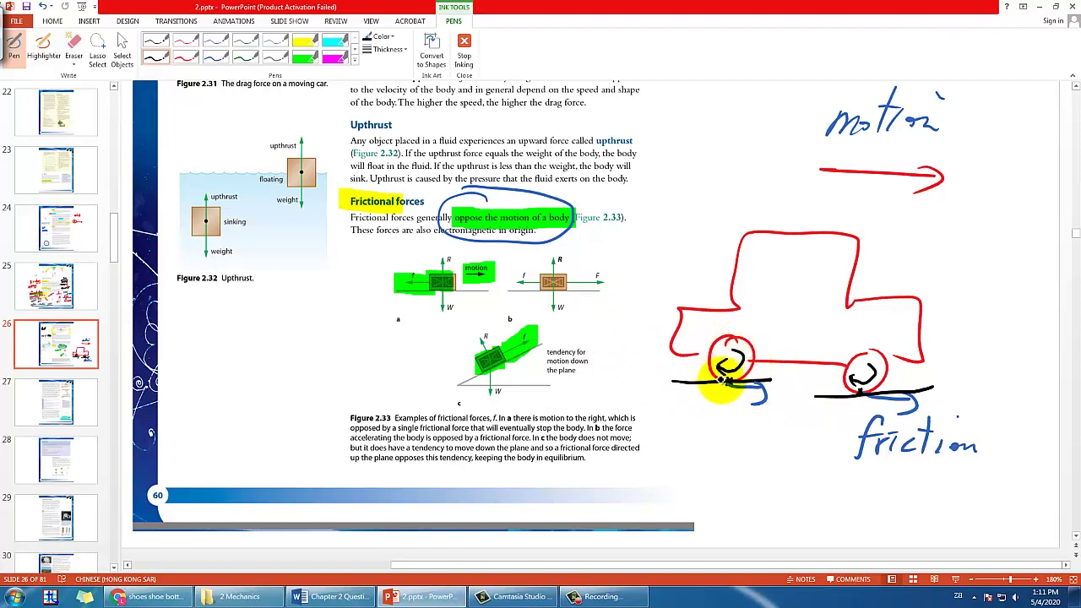
In red, mark friction at the wheel, underline the label, and add a front arrow labelled 'friction'.
click(185, 56)
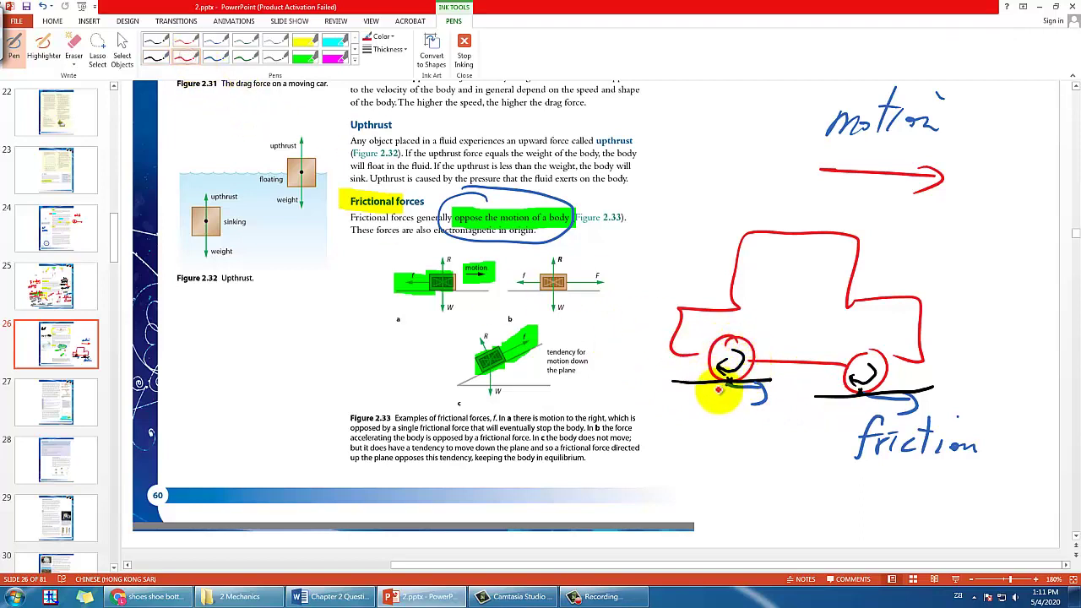
drag(846, 396, 833, 399)
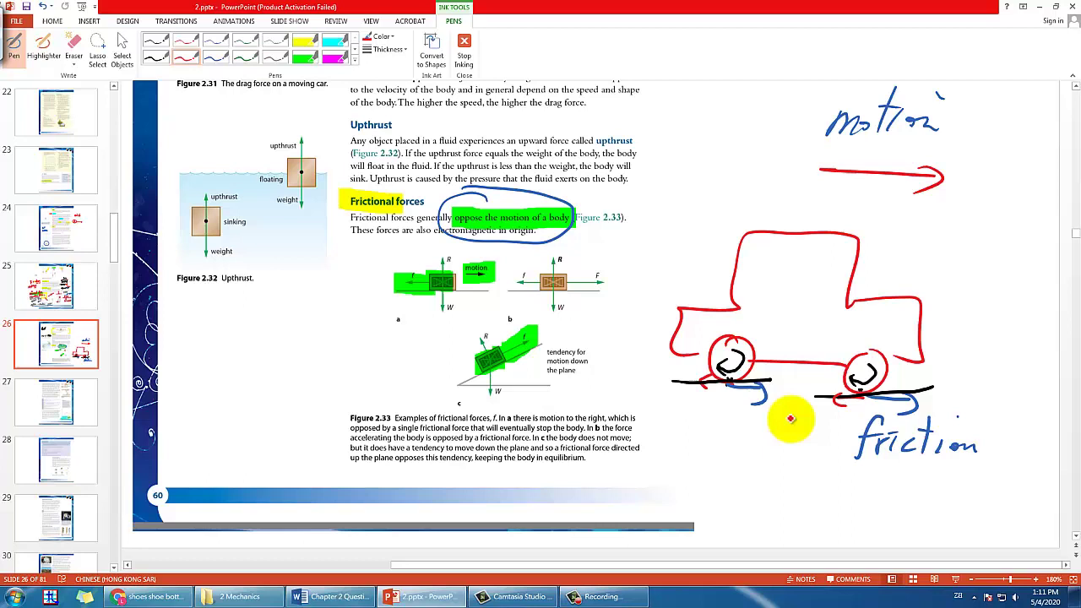
drag(845, 470, 967, 464)
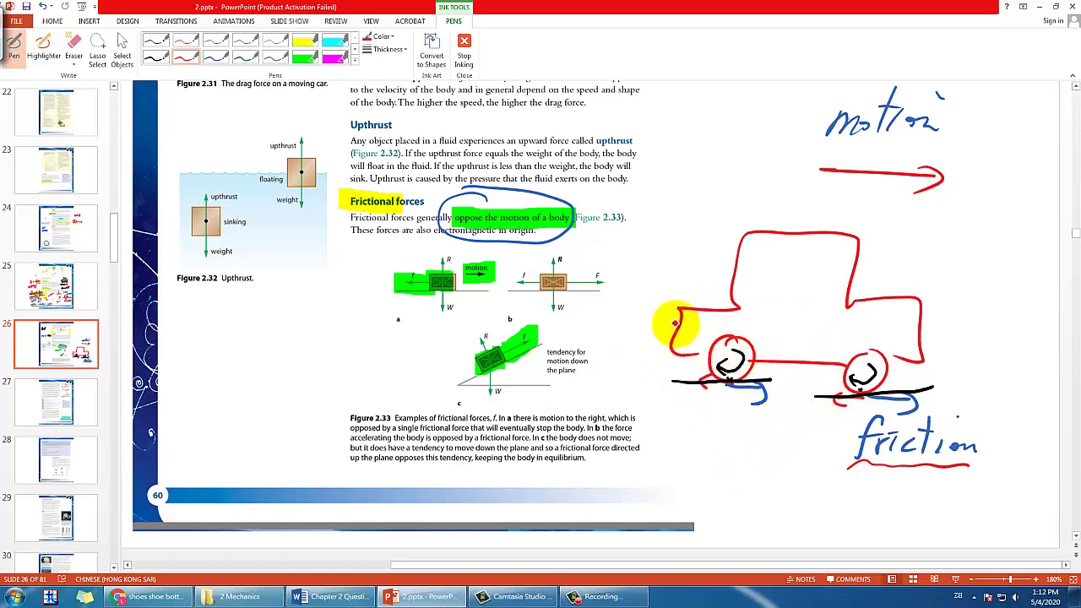
drag(676, 320, 596, 323)
drag(624, 309, 625, 346)
mouse_move(646, 286)
mouse_down()
mouse_move(619, 277)
mouse_move(658, 265)
mouse_move(651, 283)
mouse_move(681, 256)
mouse_move(711, 273)
mouse_move(623, 336)
mouse_move(667, 329)
mouse_up()
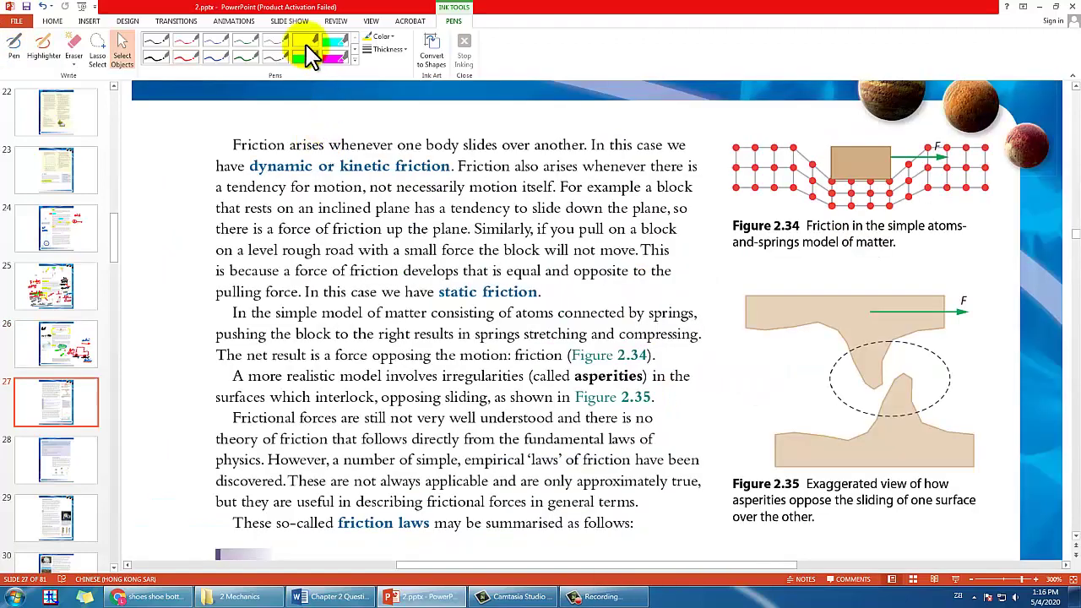
click(304, 42)
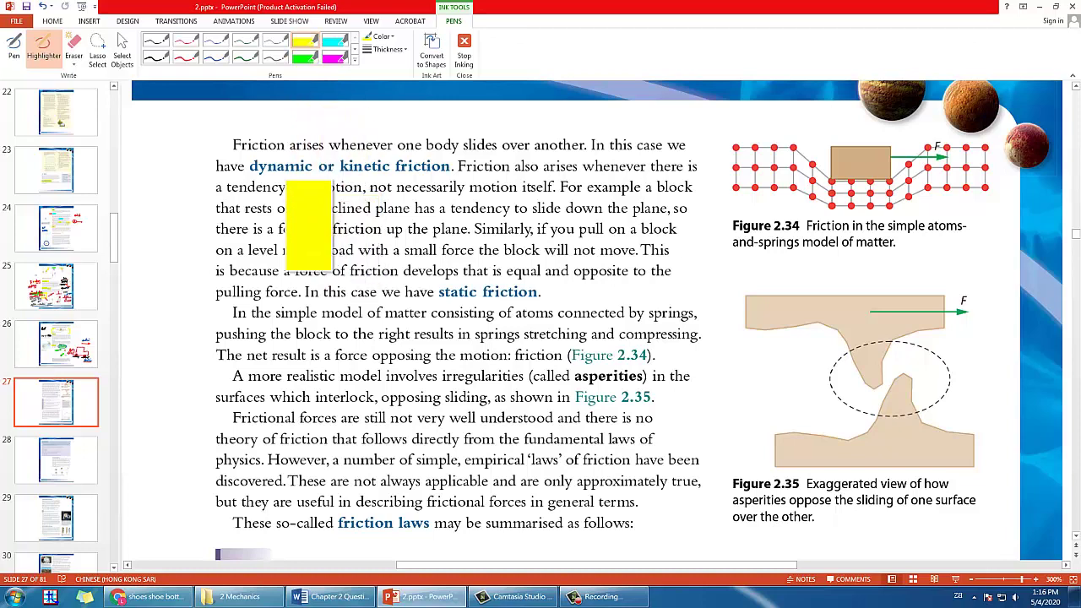
Yellow-highlight 'dynamic or kinetic friction' and a further line of the friction text.
drag(251, 166, 449, 167)
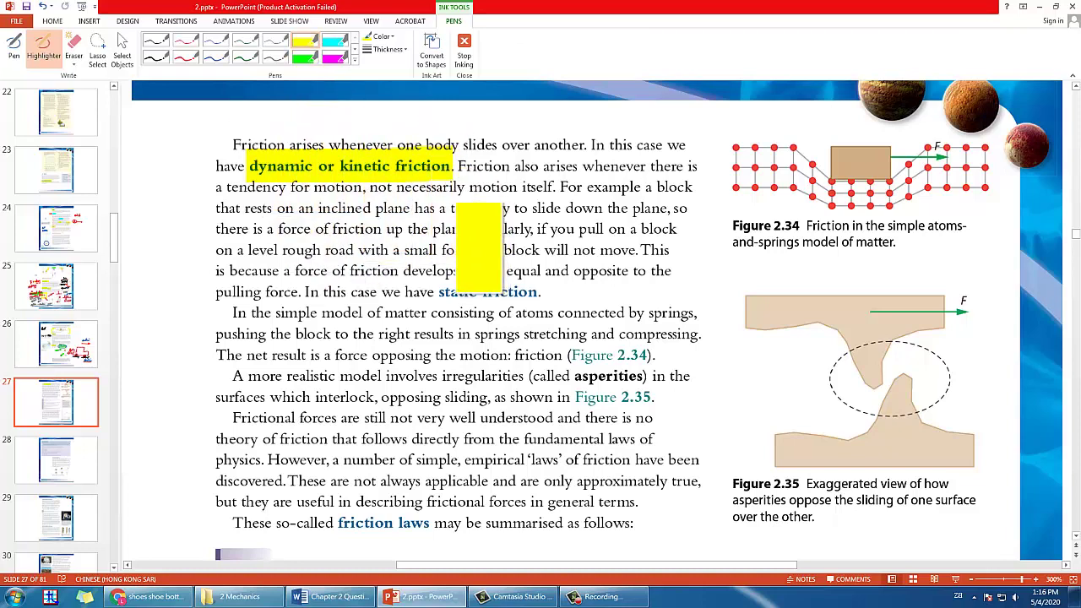
drag(441, 291, 551, 291)
scroll(891, 376, down, 1)
scroll(890, 376, down, 5)
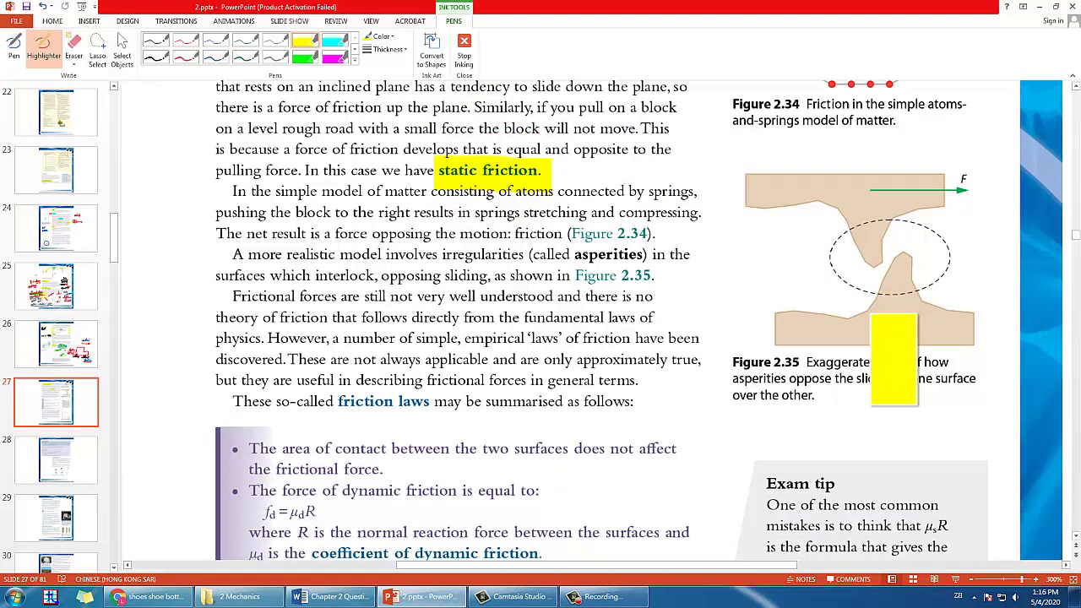
scroll(947, 351, down, 4)
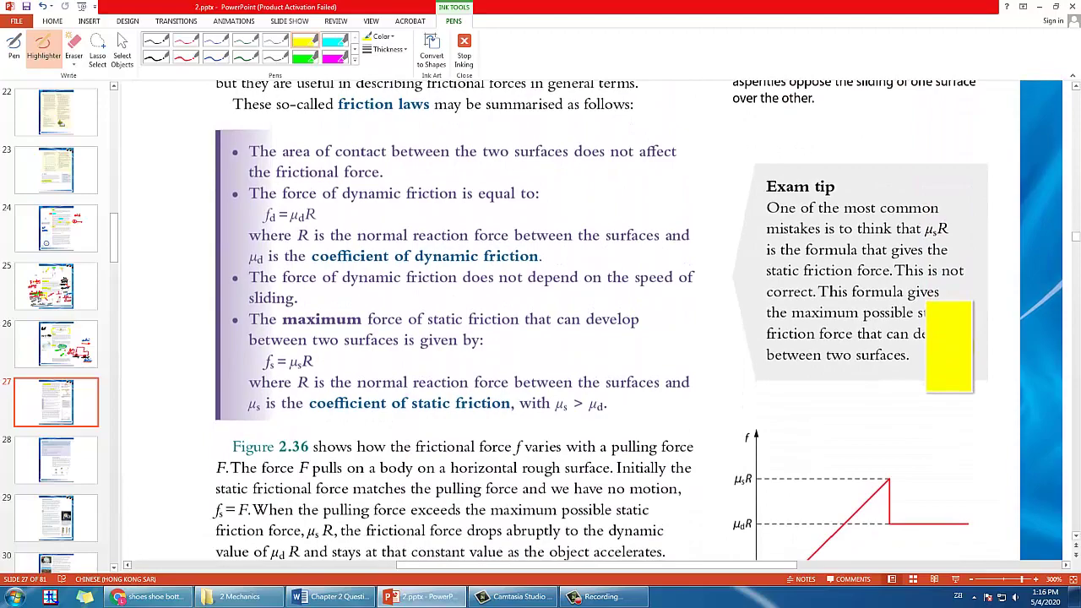
scroll(929, 355, down, 1)
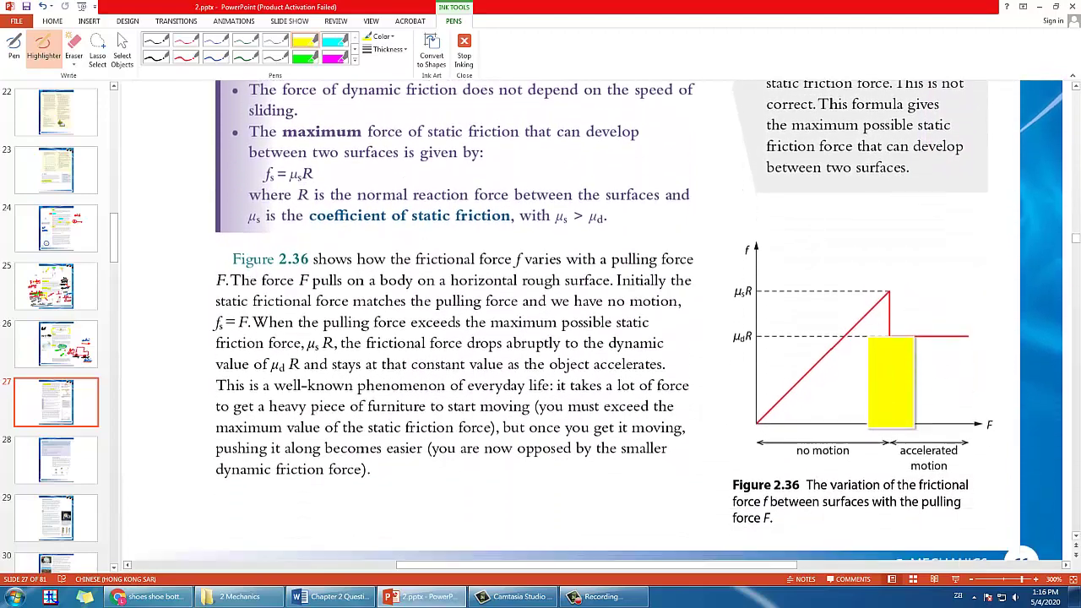
Yellow-highlight Figure 2.36's caption, 'no motion' and 'accelerated motion' labels, and μdR and μsR.
drag(814, 492, 944, 492)
drag(731, 507, 789, 510)
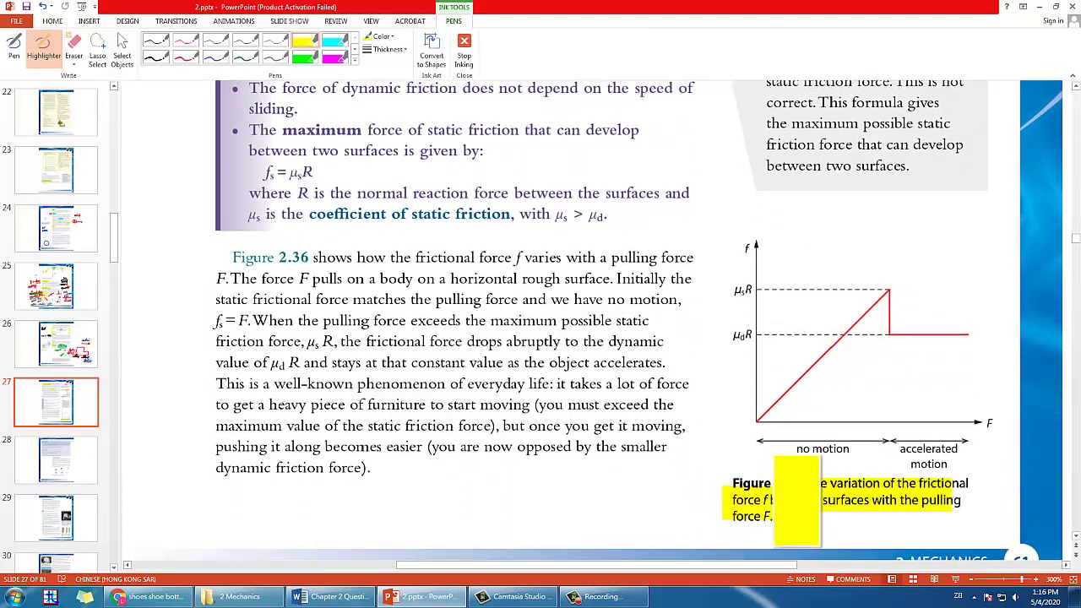
drag(767, 445, 875, 444)
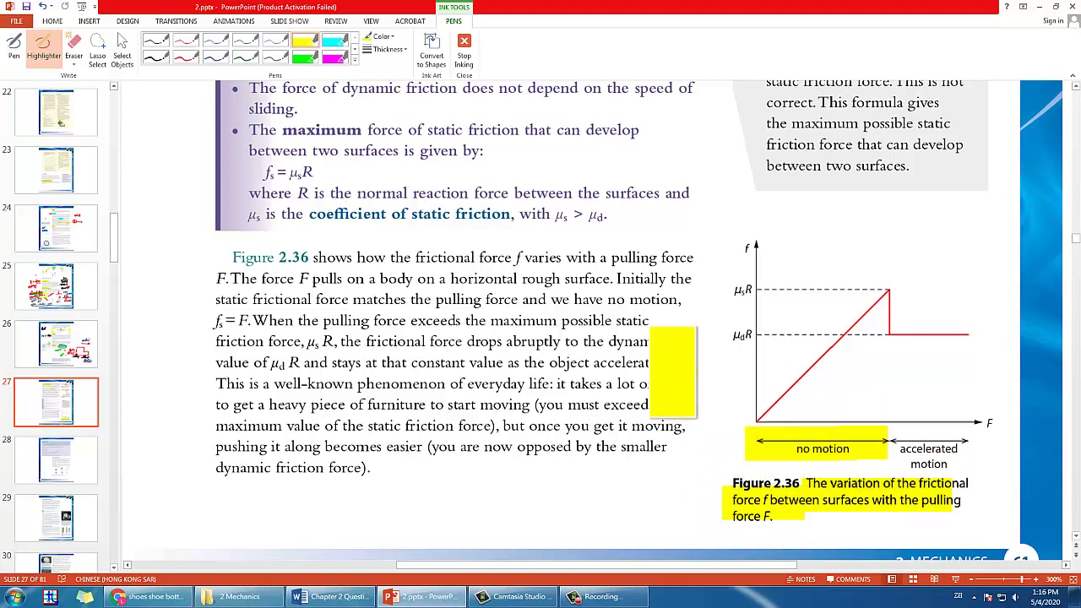
mouse_move(672, 373)
mouse_down()
mouse_move(741, 289)
mouse_move(630, 341)
mouse_move(921, 408)
mouse_move(937, 450)
mouse_move(899, 460)
mouse_move(959, 456)
mouse_up()
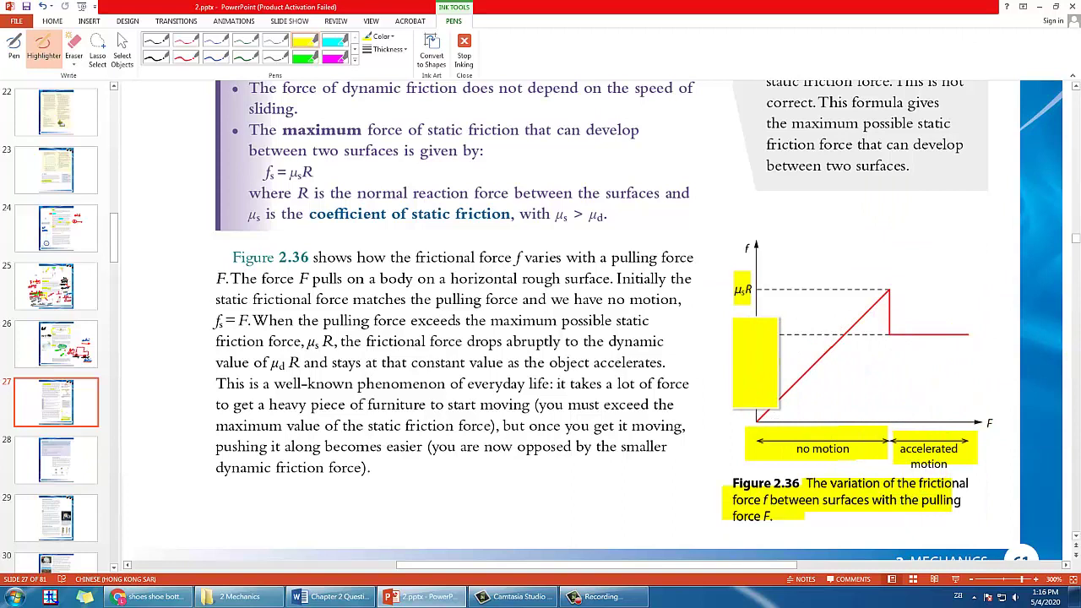
drag(738, 336, 746, 335)
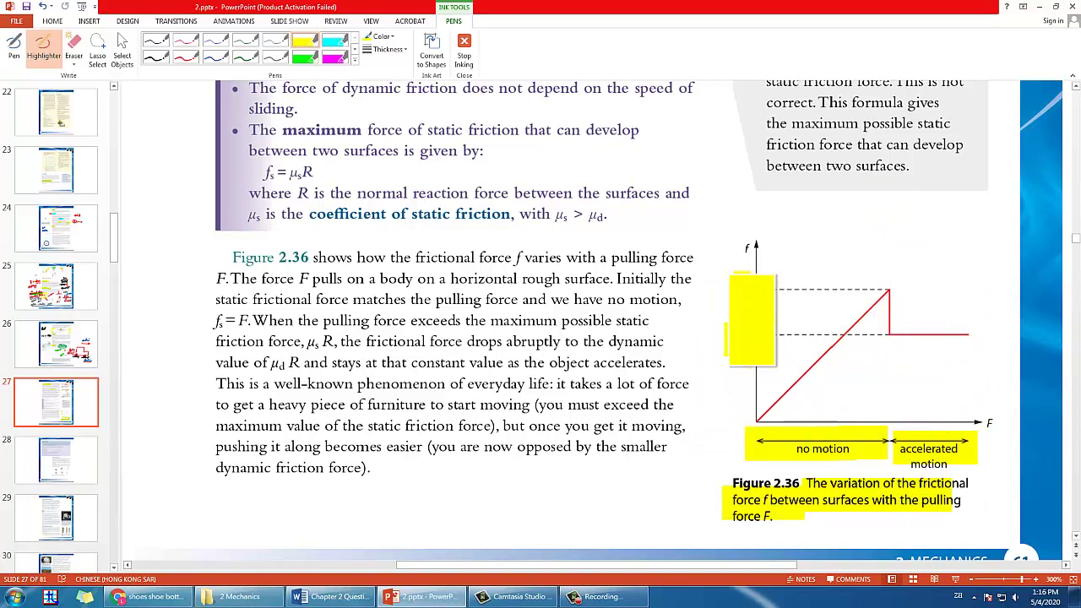
drag(742, 296, 743, 279)
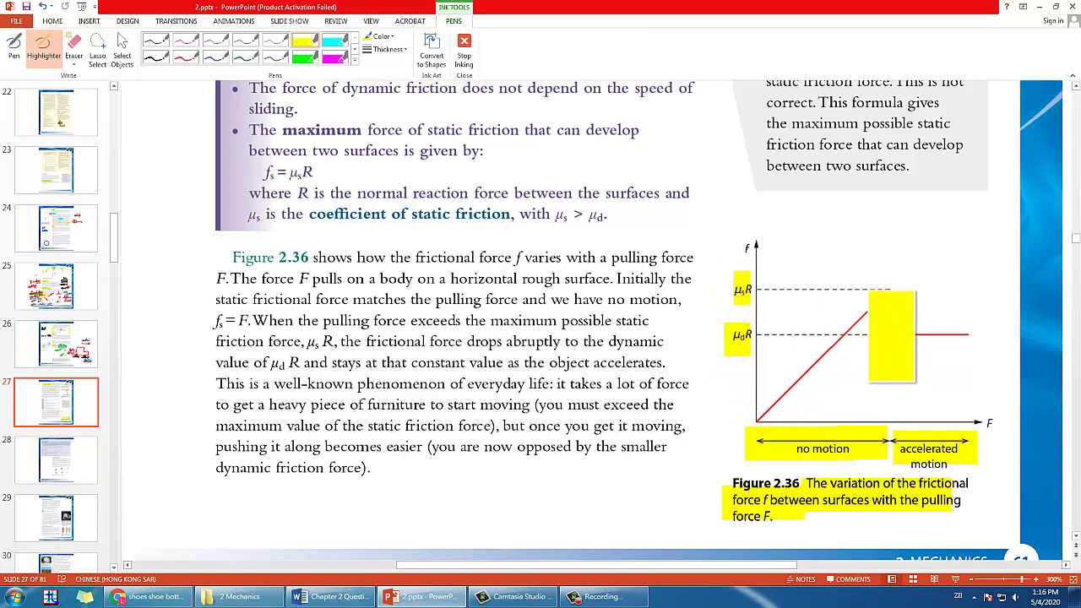
In green, highlight the graph's μdR dynamic-friction level and mark its μsR peak.
click(306, 57)
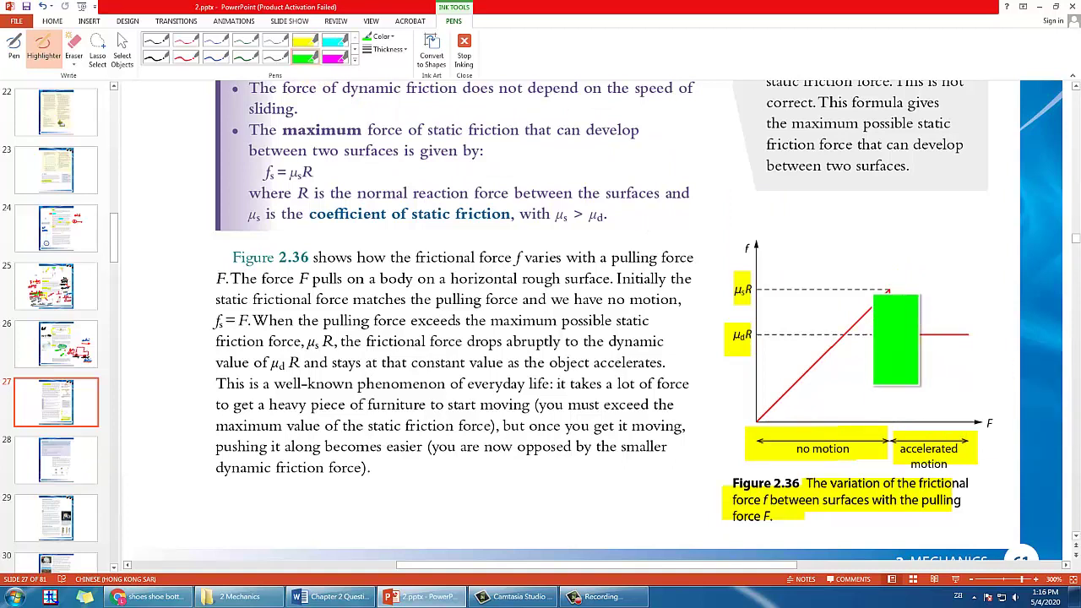
drag(909, 340, 953, 339)
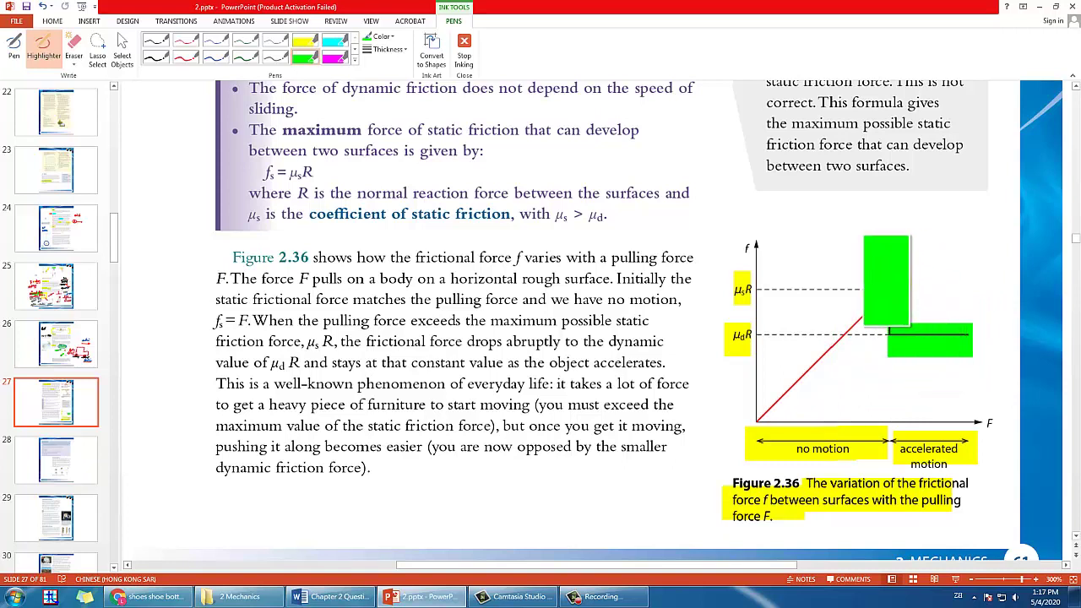
click(889, 281)
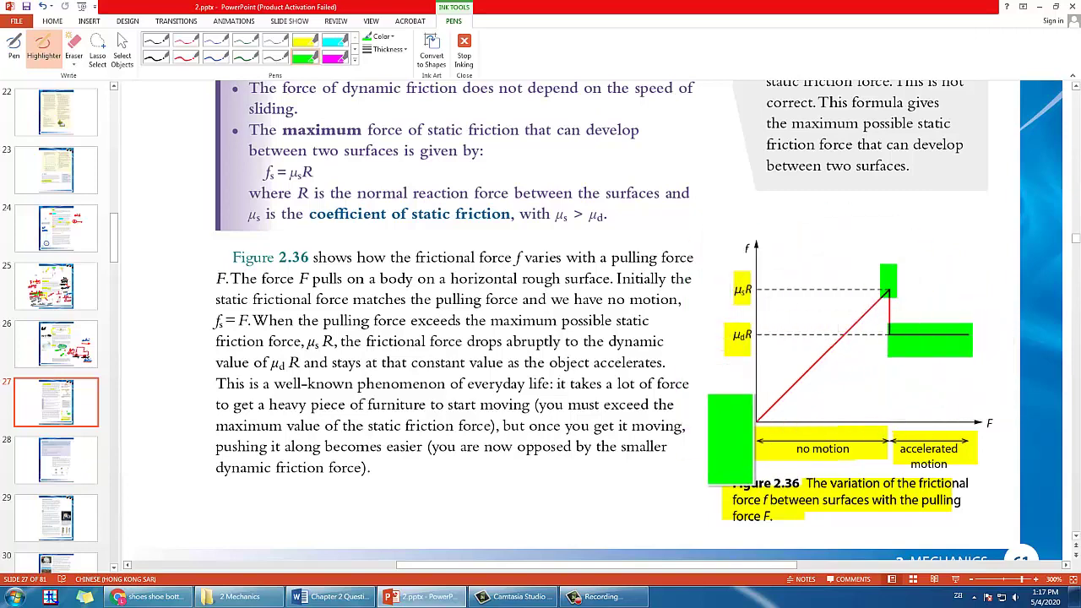
scroll(681, 278, up, 4)
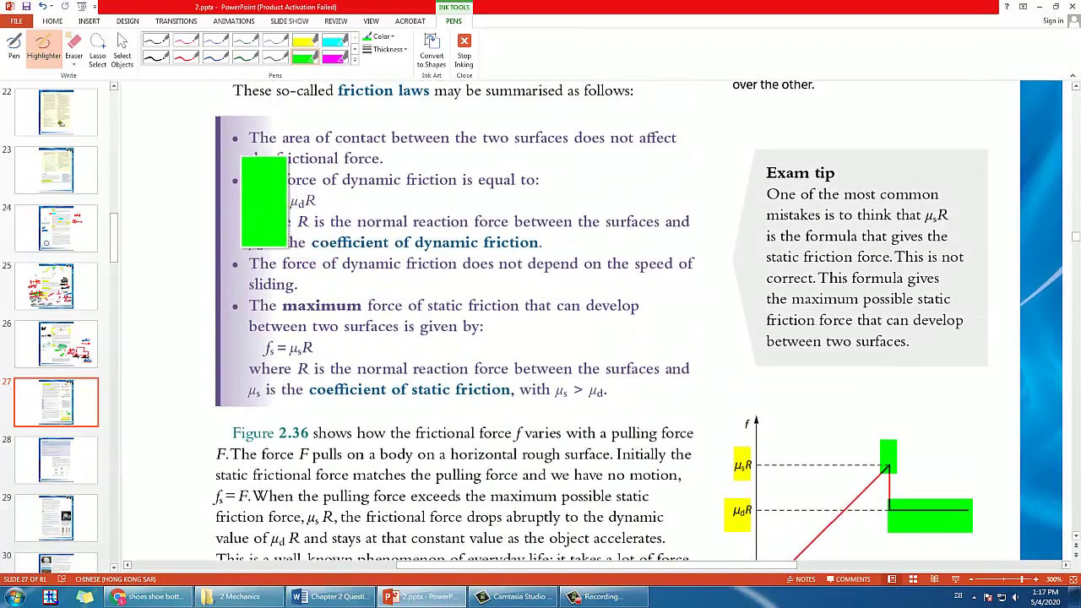
Highlight fd = μdR and fs = μsR in green, then handwrite f = μR in black.
drag(264, 198, 319, 198)
drag(263, 350, 320, 349)
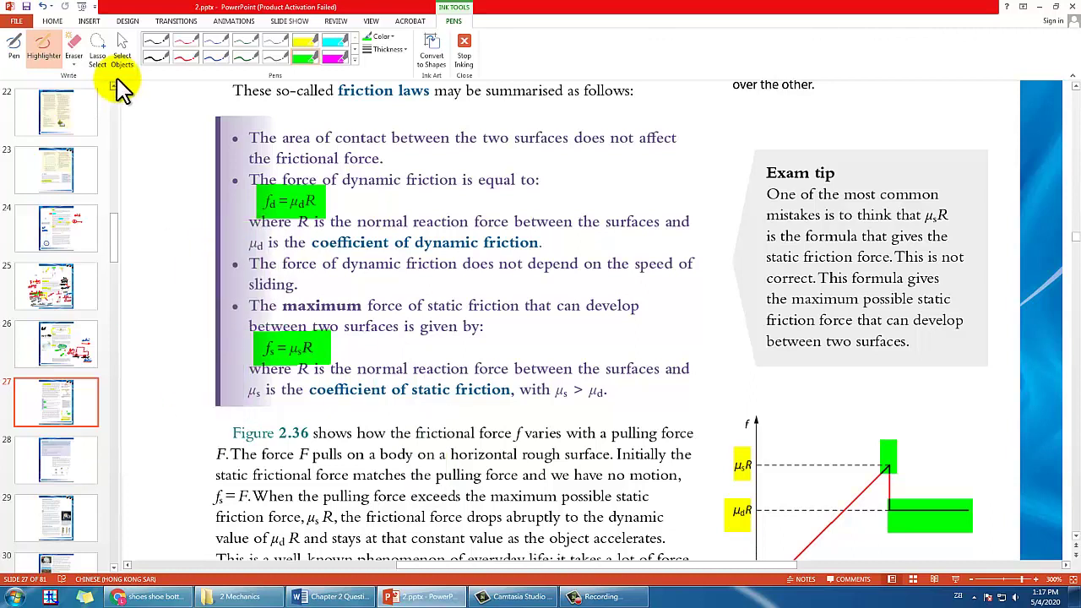
click(152, 59)
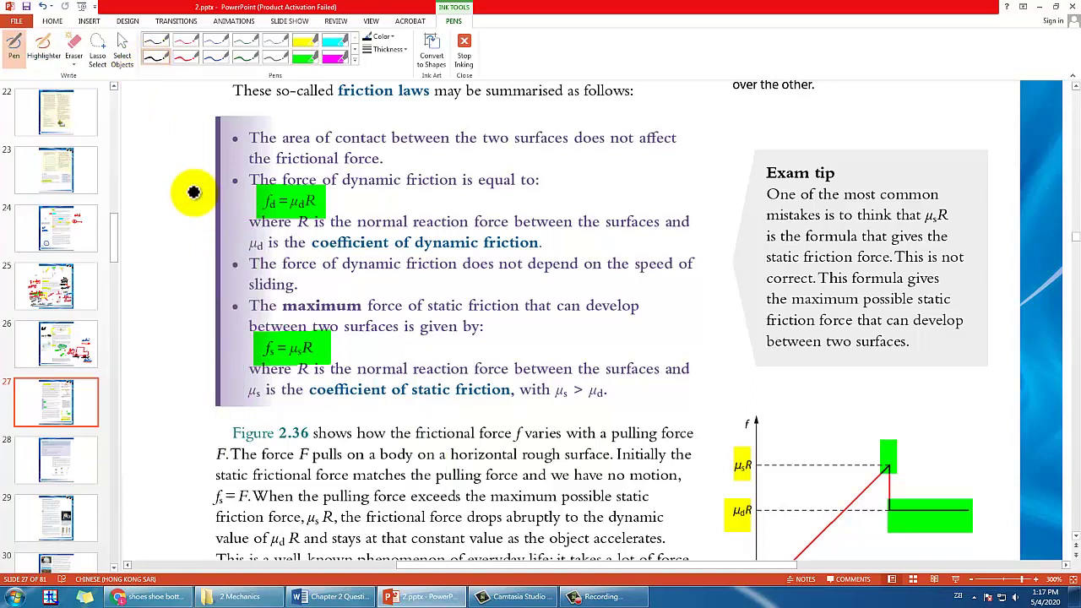
drag(558, 203, 585, 152)
drag(564, 177, 610, 168)
drag(597, 180, 673, 193)
mouse_move(711, 150)
mouse_down()
mouse_move(706, 195)
mouse_move(747, 193)
mouse_up()
Label the handwritten f 'friction', add an arrow to μ, and wavy-underline 'coefficient of dynamic friction'.
mouse_move(568, 149)
mouse_down()
mouse_move(571, 101)
mouse_move(556, 107)
mouse_move(573, 95)
mouse_move(600, 105)
mouse_move(630, 96)
mouse_up()
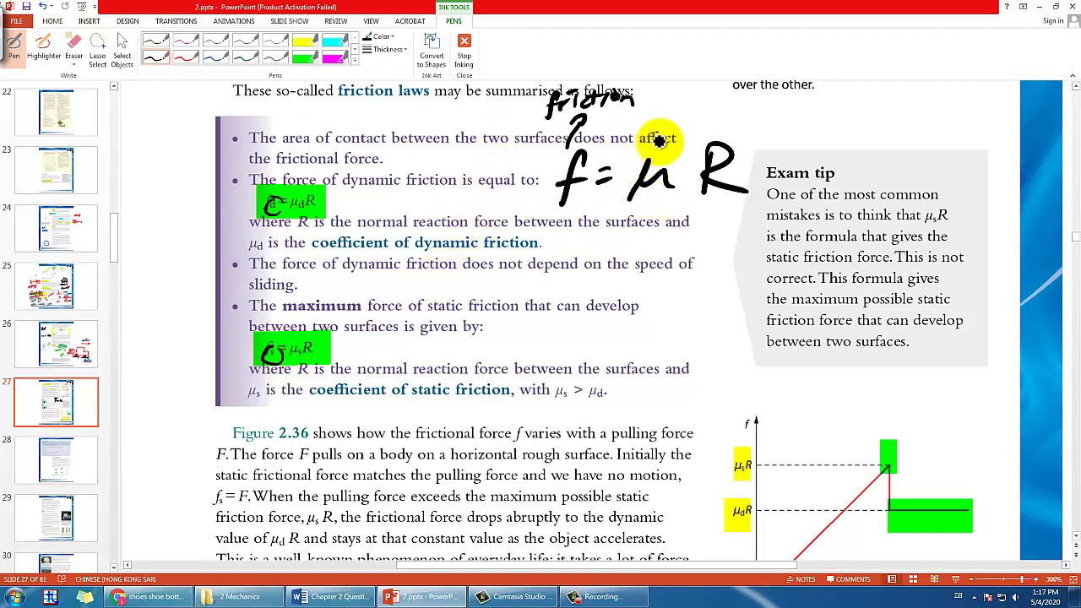
drag(651, 169, 647, 133)
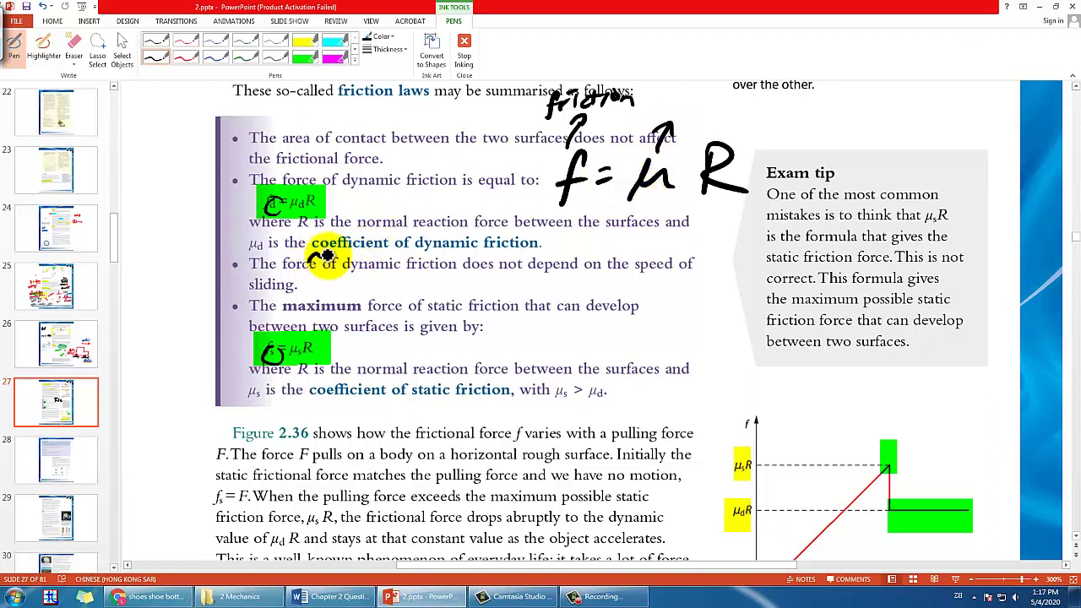
drag(309, 260, 554, 249)
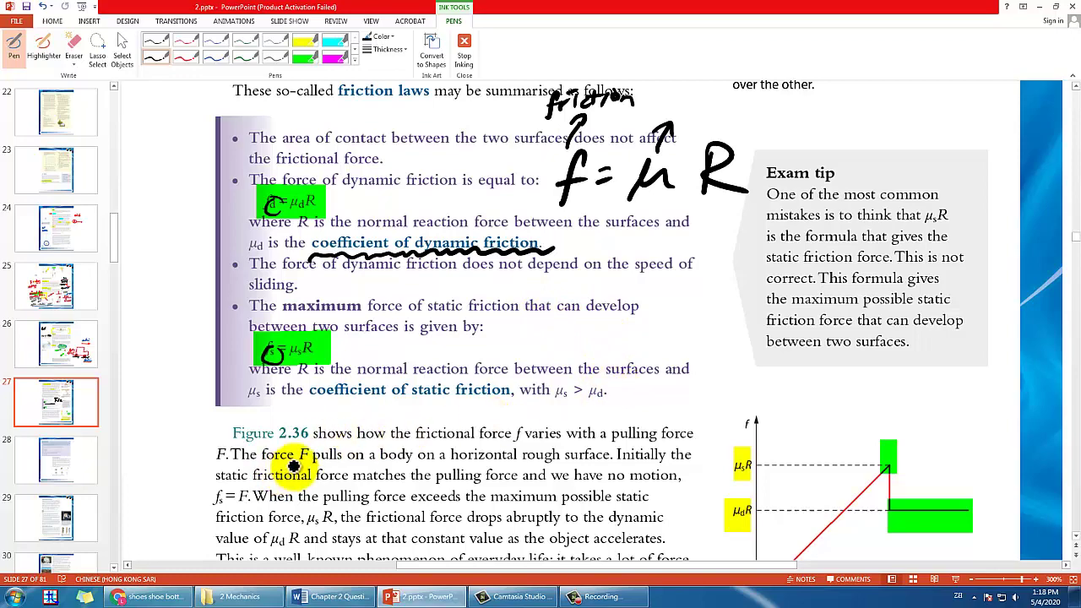
scroll(571, 371, up, 2)
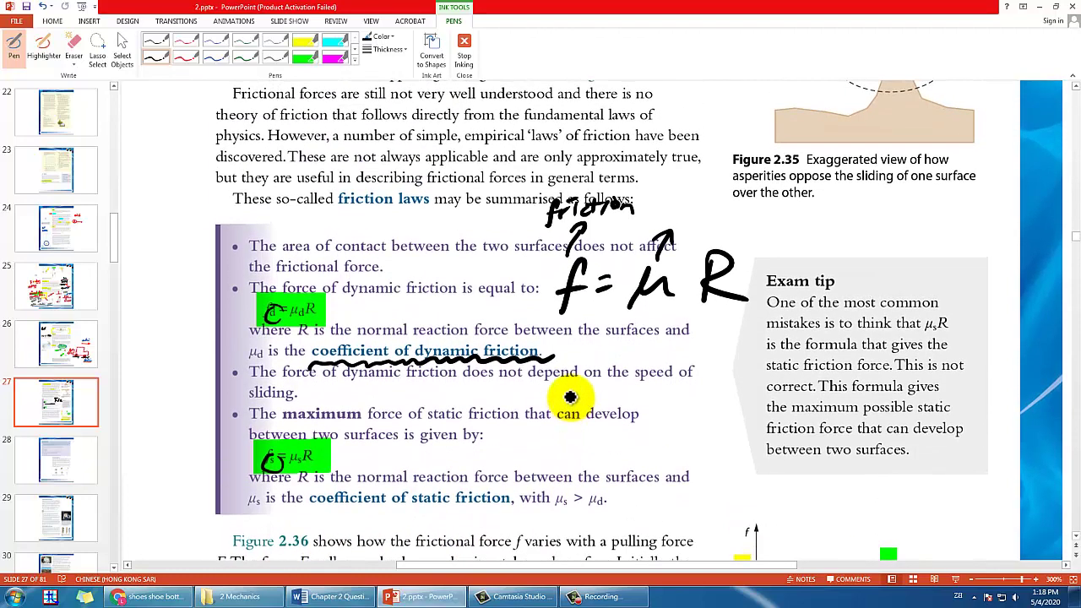
scroll(571, 396, up, 1)
scroll(563, 386, up, 1)
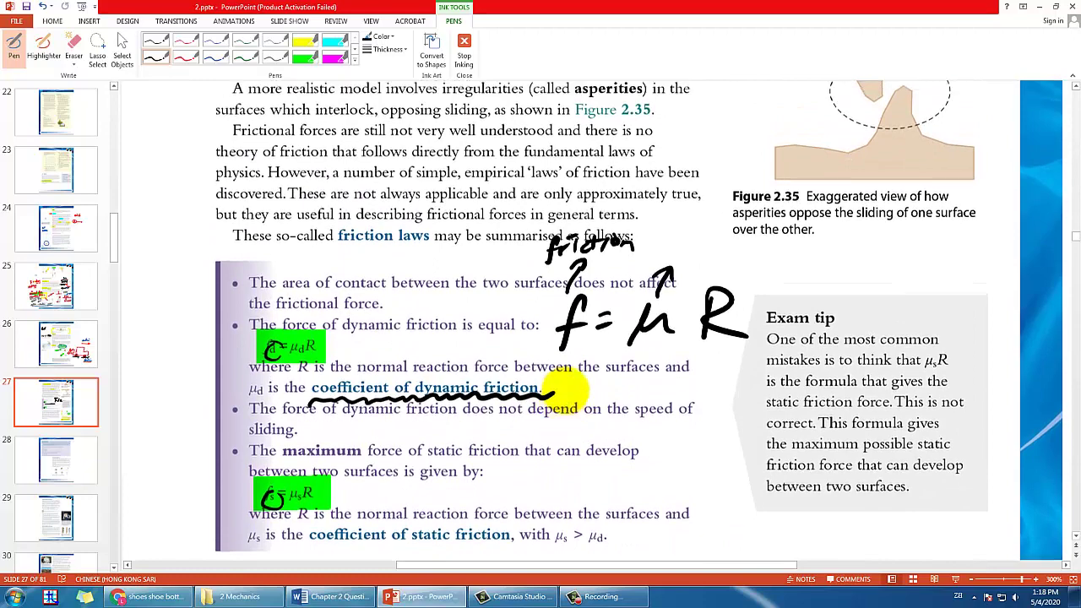
scroll(620, 344, up, 1)
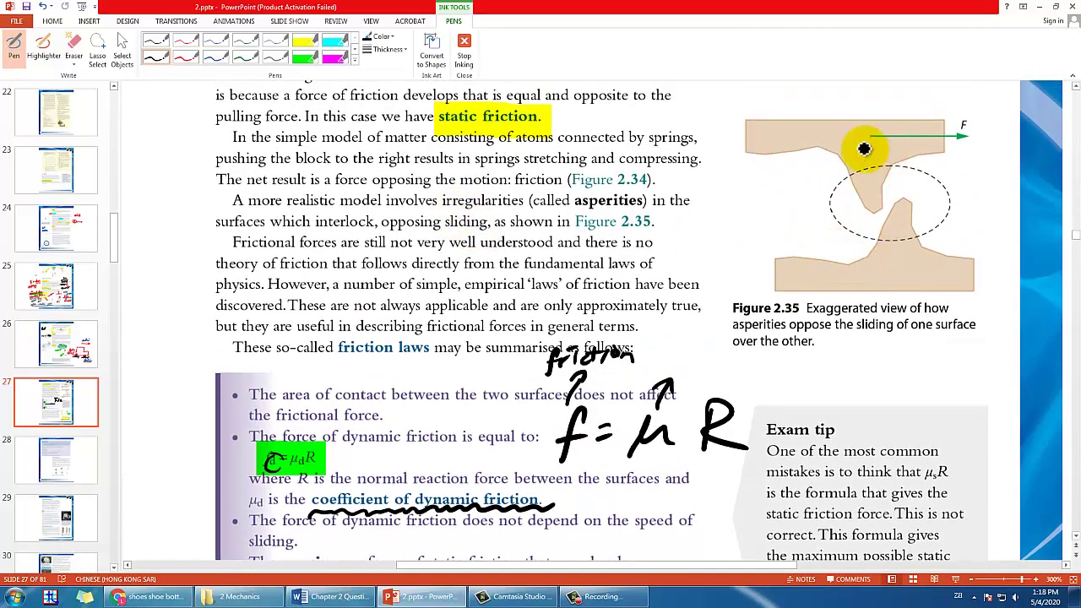
scroll(751, 299, down, 2)
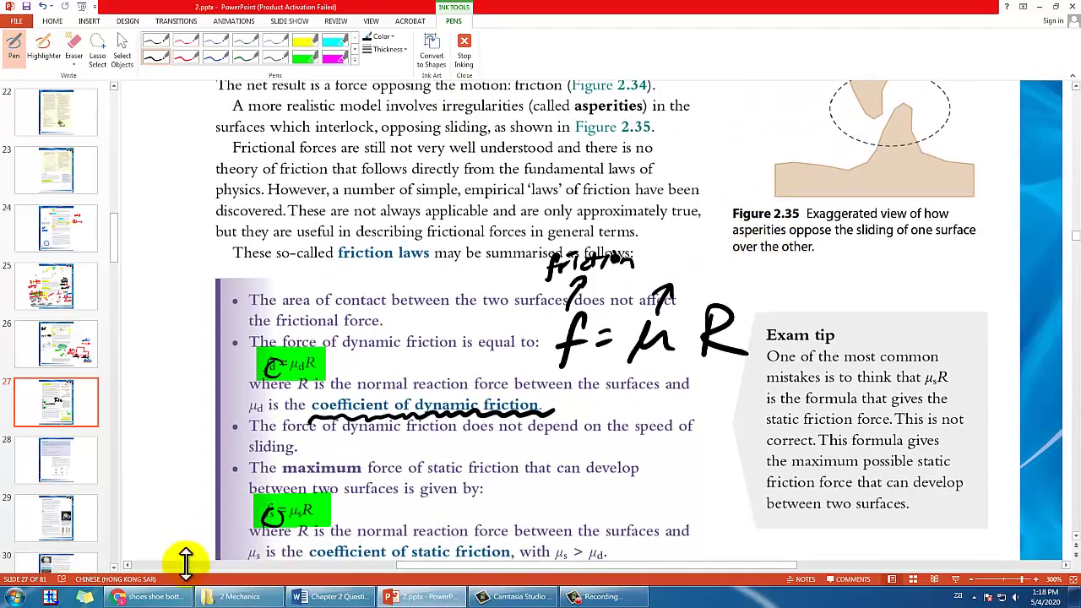
Preview the pink and black shoe-sole photos, then a snow-chained tyre photo from the tyre results.
click(150, 596)
scroll(406, 304, up, 2)
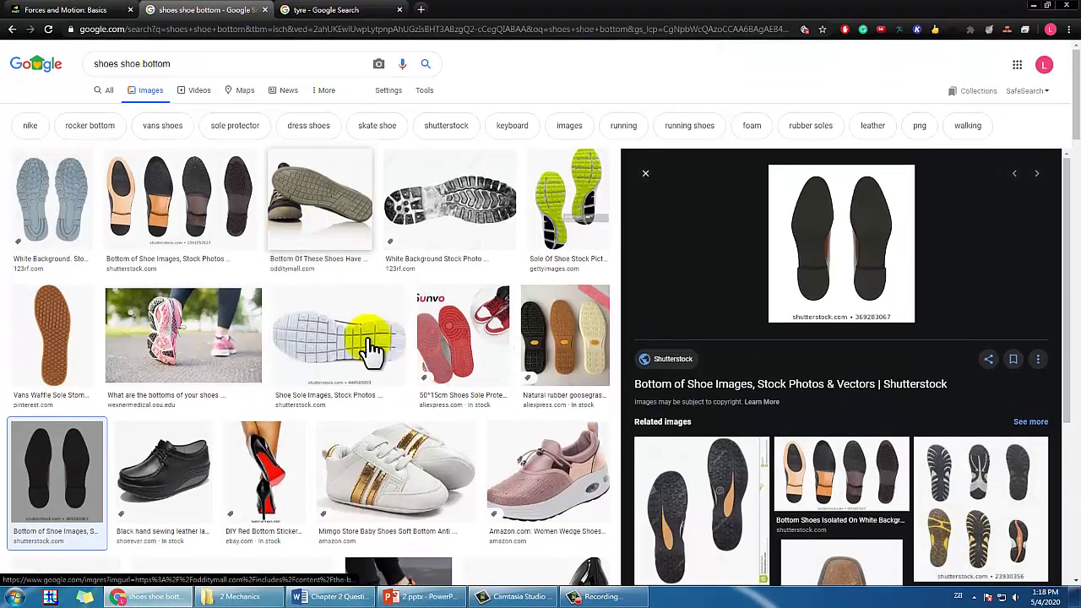
click(203, 367)
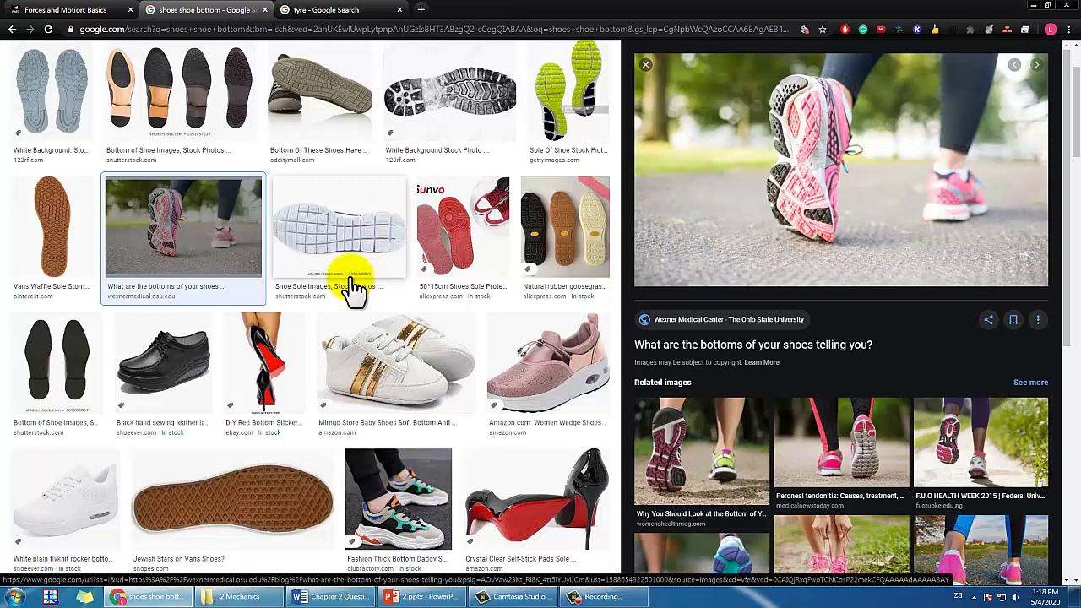
scroll(355, 287, up, 2)
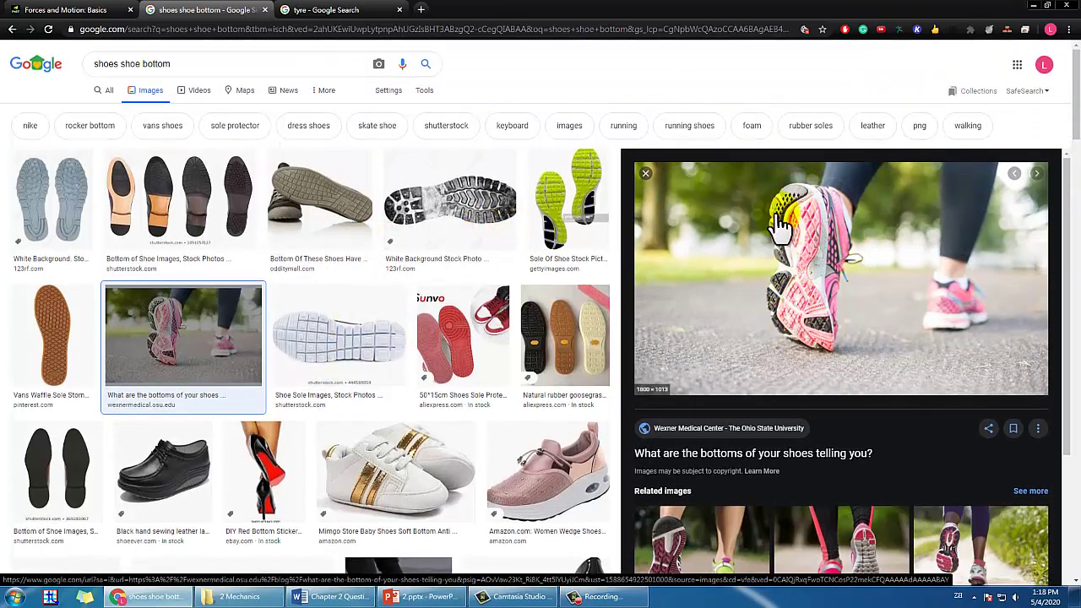
scroll(288, 423, down, 2)
click(49, 336)
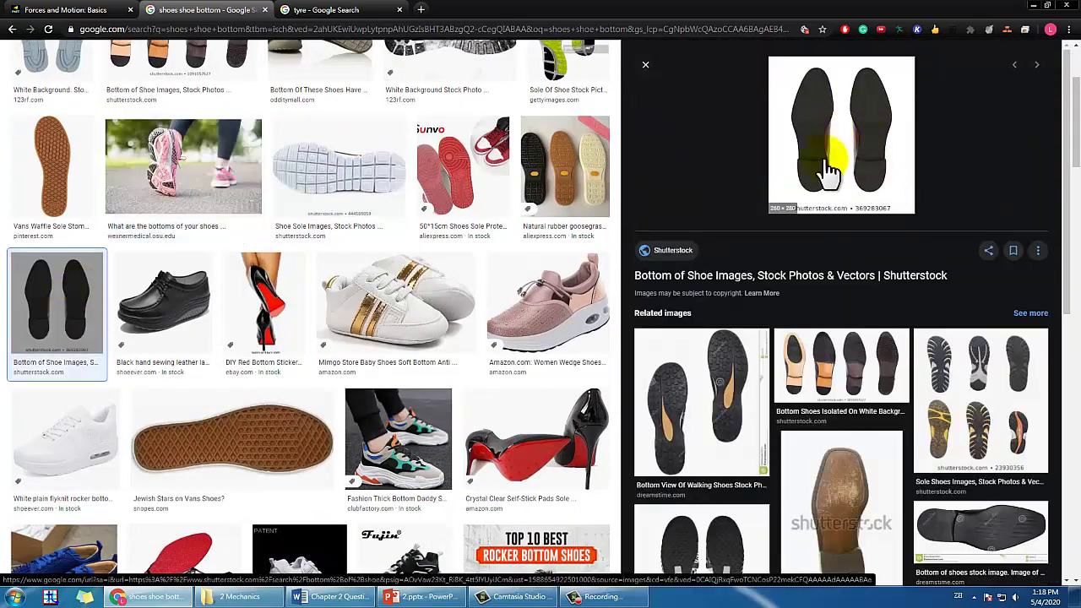
click(346, 10)
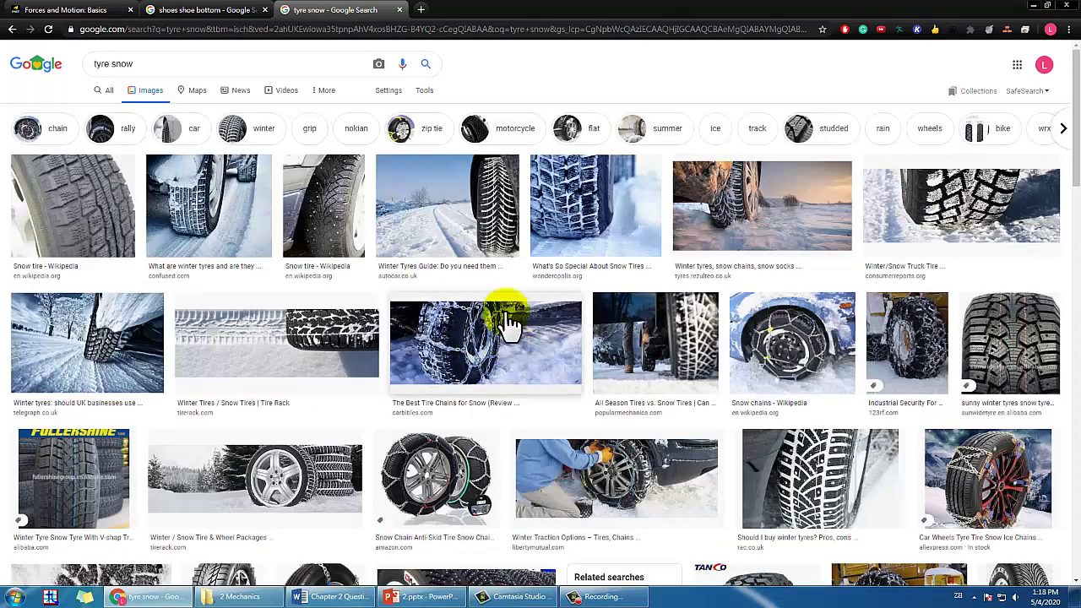
click(785, 348)
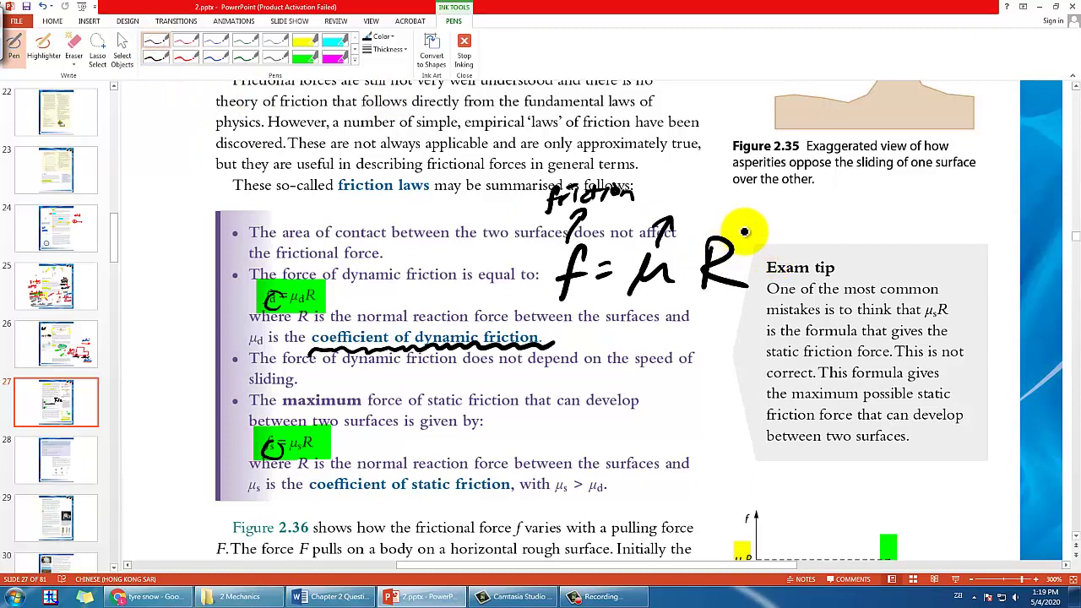
Add a prime mark to the handwritten R, then highlight the handwritten R and f in yellow.
mouse_move(746, 228)
mouse_down()
mouse_move(893, 176)
mouse_move(929, 181)
mouse_move(952, 199)
mouse_move(1009, 194)
mouse_move(937, 212)
mouse_up()
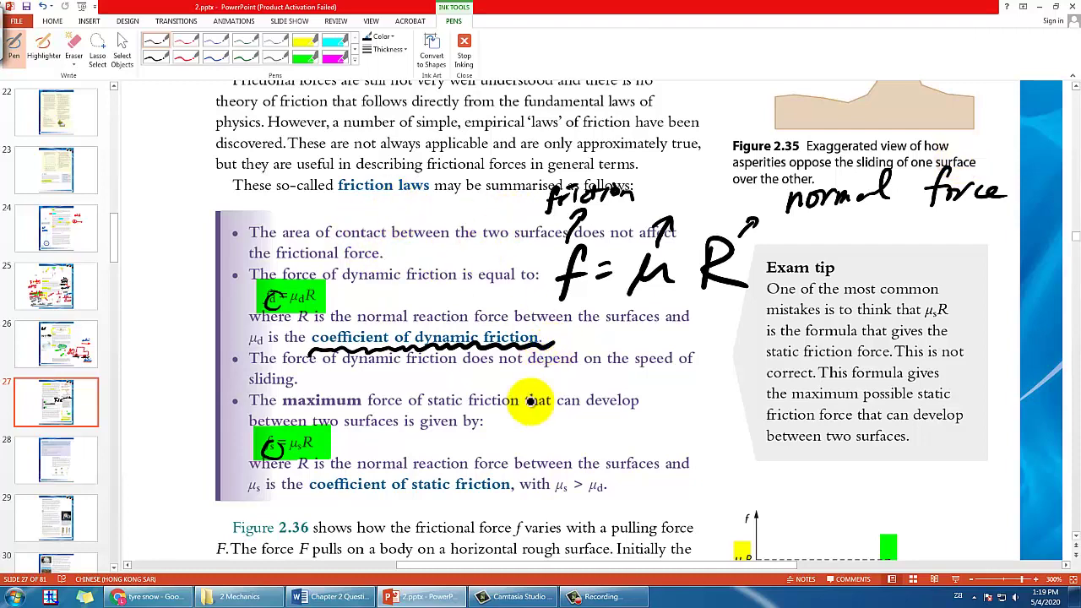
scroll(875, 422, down, 4)
scroll(903, 468, down, 1)
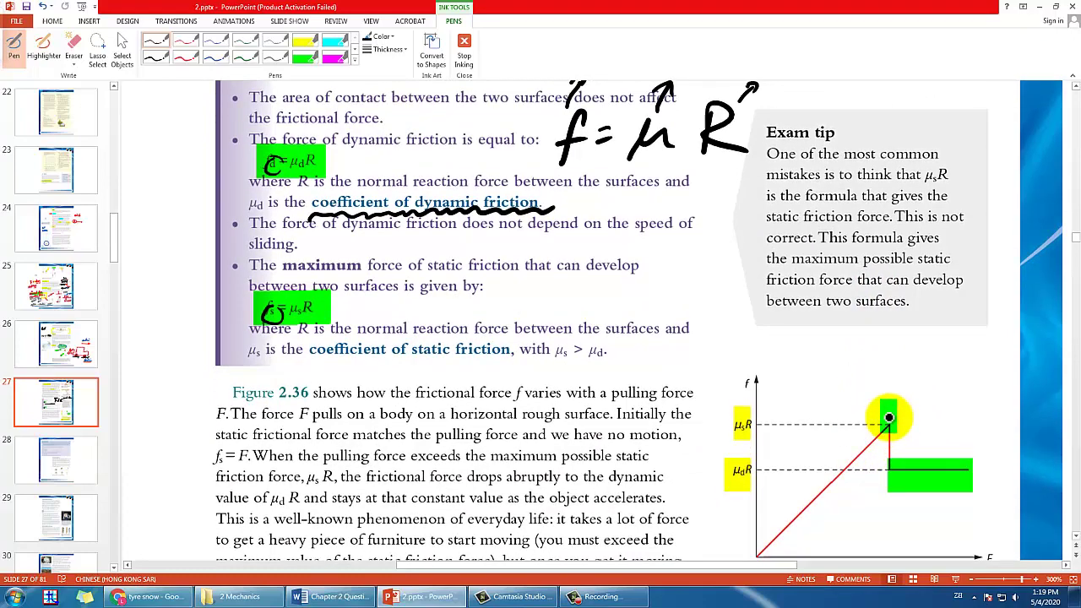
scroll(916, 443, up, 2)
scroll(921, 462, up, 2)
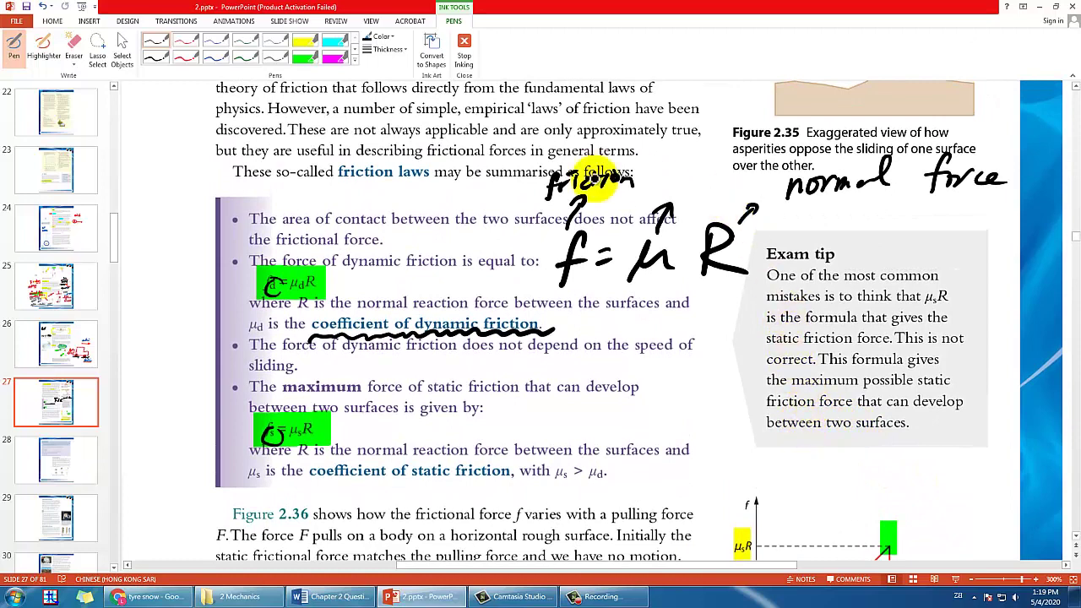
click(304, 43)
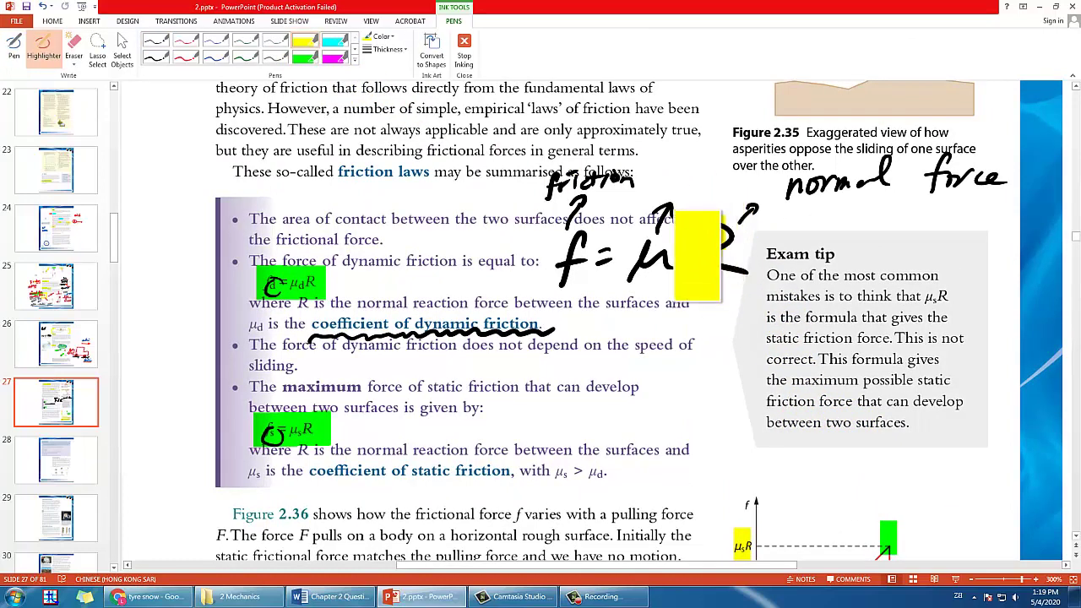
drag(701, 249, 719, 246)
drag(564, 247, 575, 250)
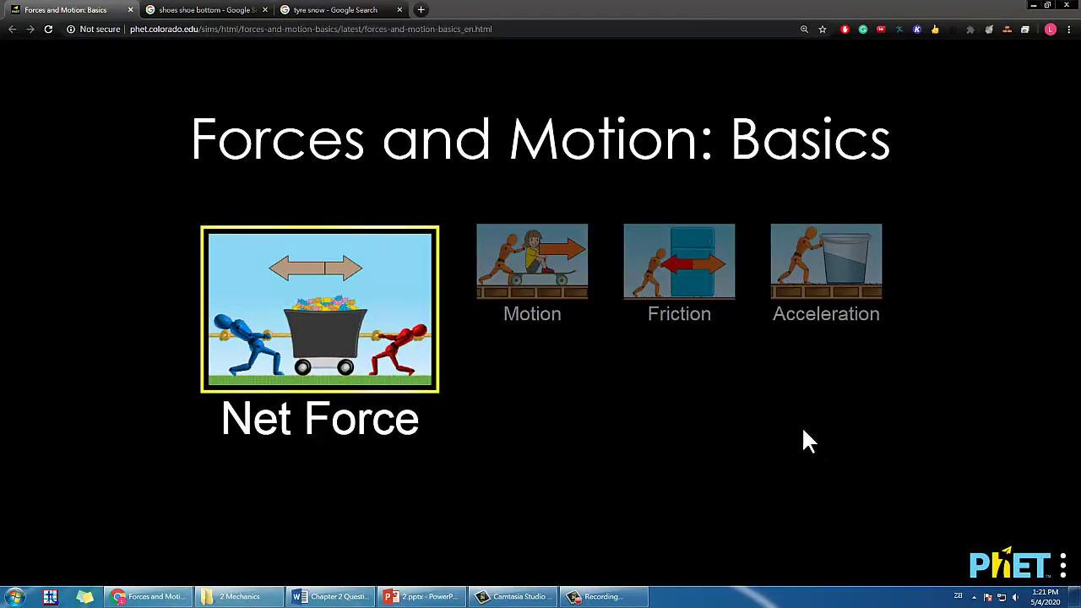
Launch the Friction screen and enable the Sum of Forces, Masses and Speed displays.
click(694, 292)
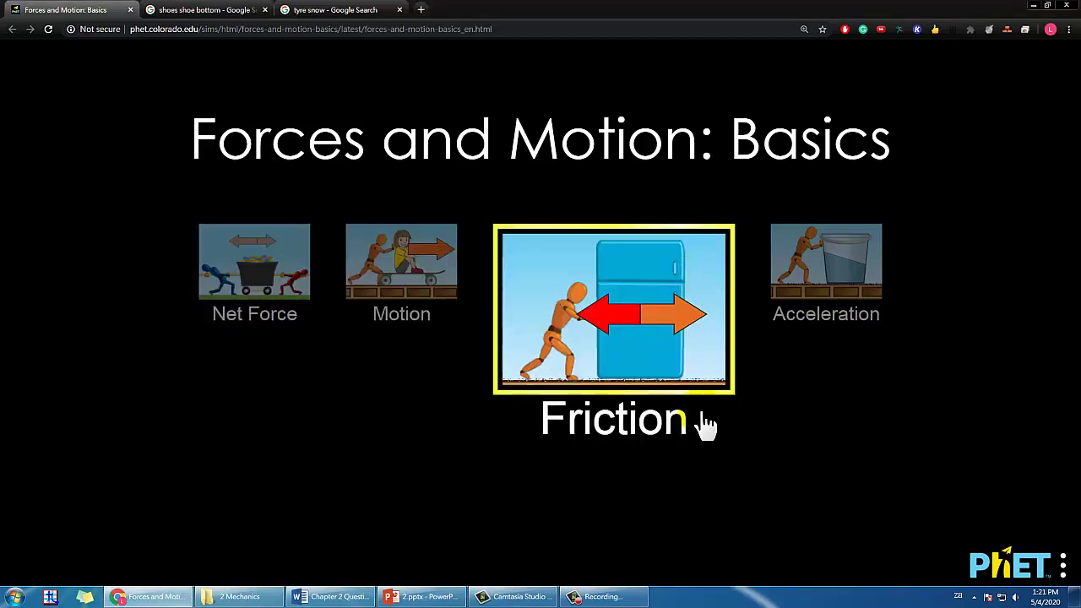
click(566, 293)
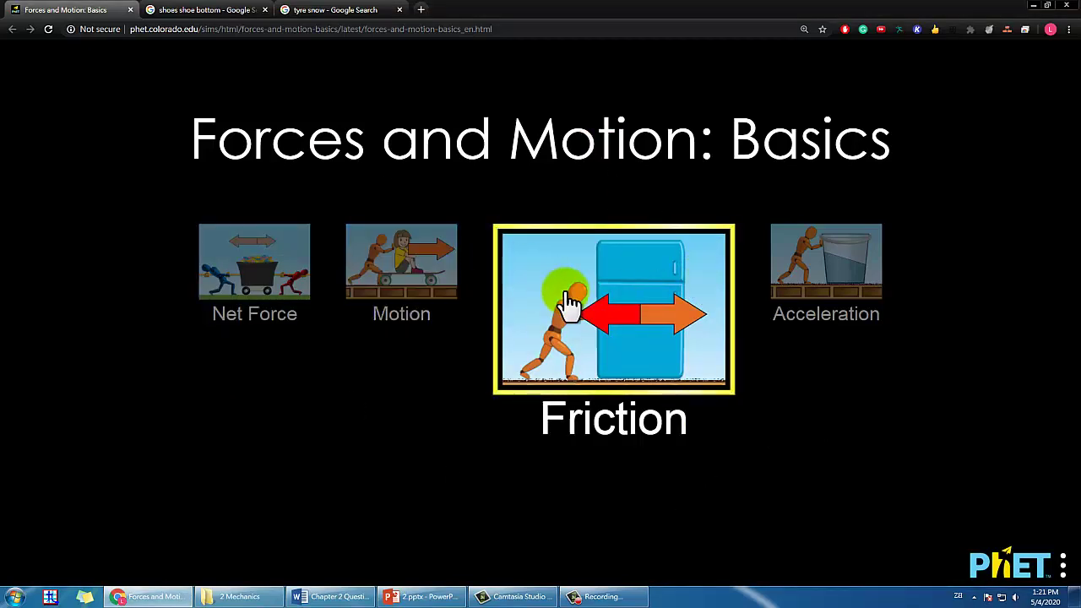
drag(618, 309, 591, 311)
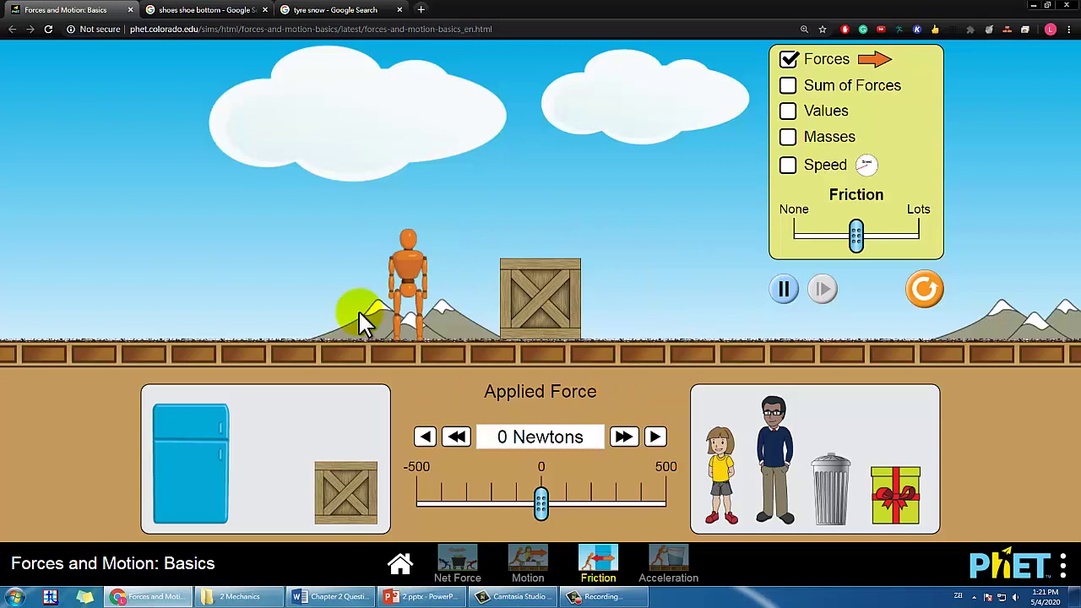
click(790, 86)
click(789, 140)
click(788, 166)
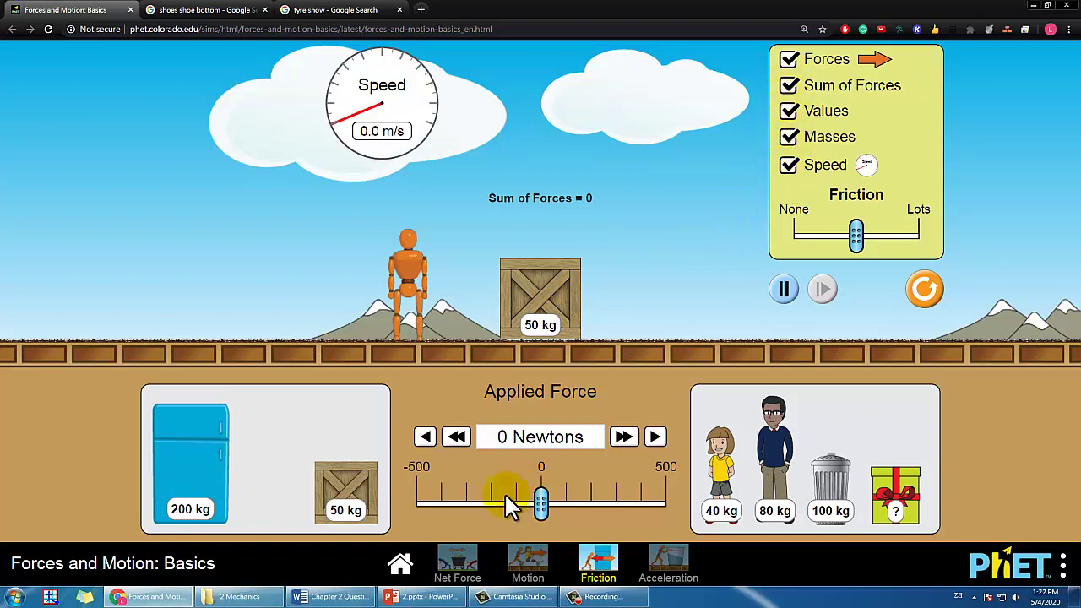
click(422, 596)
scroll(777, 371, down, 1)
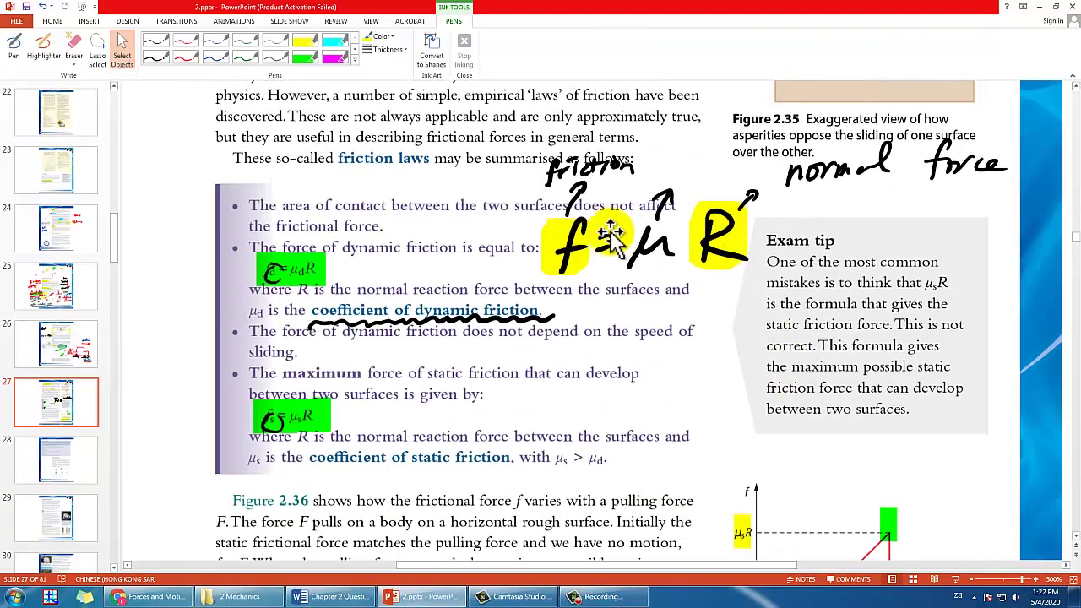
scroll(747, 342, down, 1)
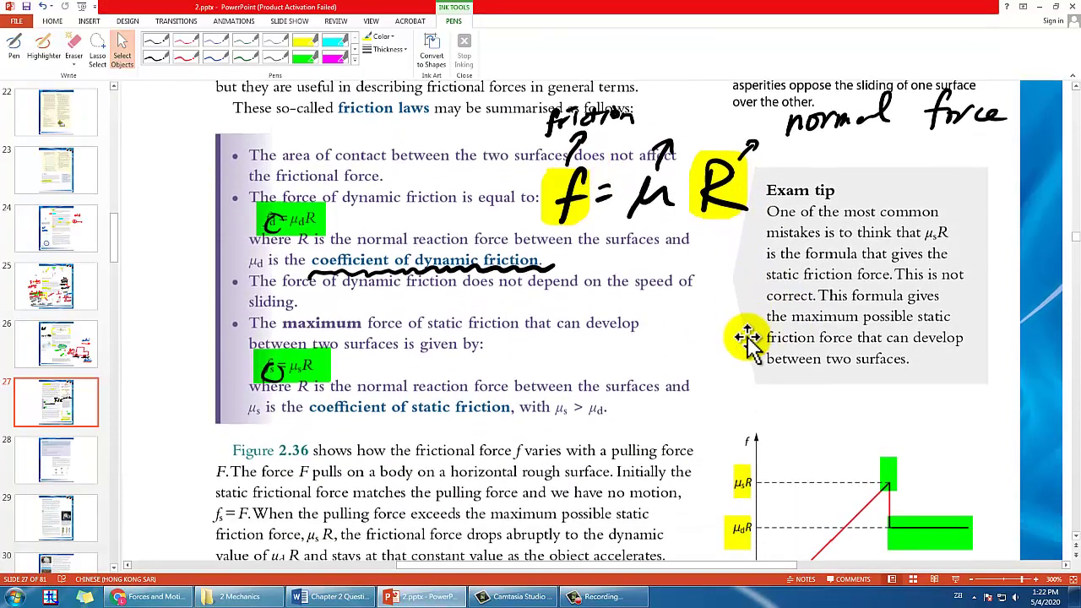
scroll(752, 364, down, 1)
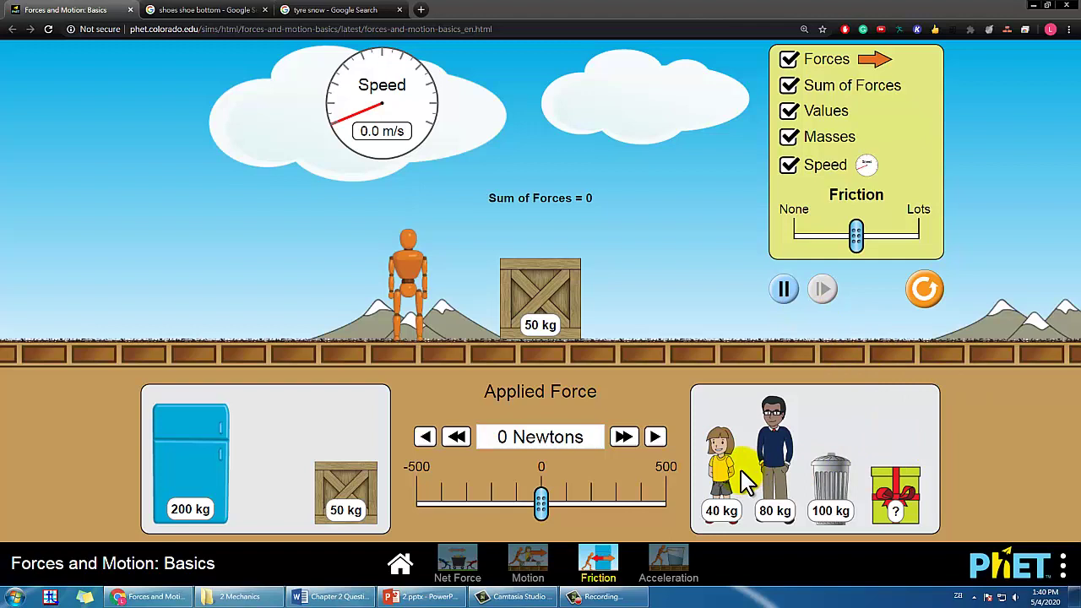
Put the 40 kg girl on the crate, push with increasing applied force, then zero it.
drag(718, 474, 538, 225)
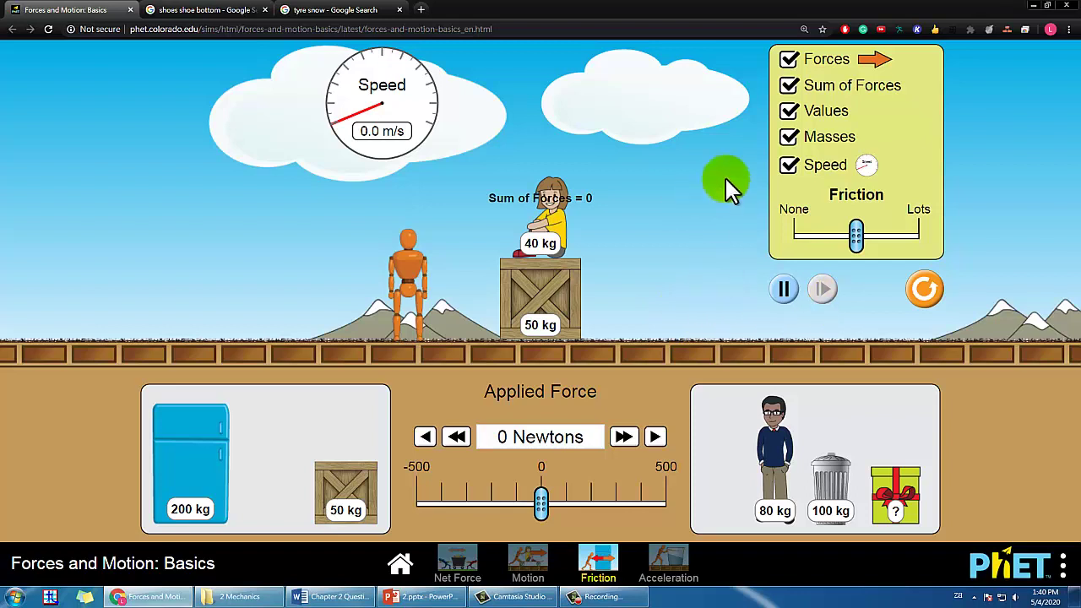
click(624, 437)
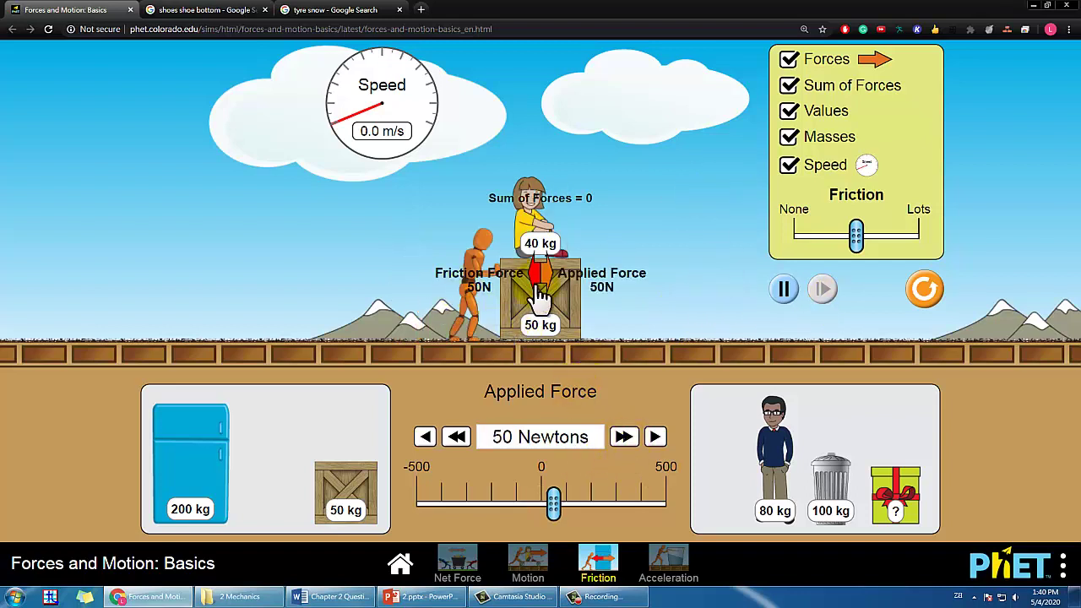
drag(554, 506, 611, 498)
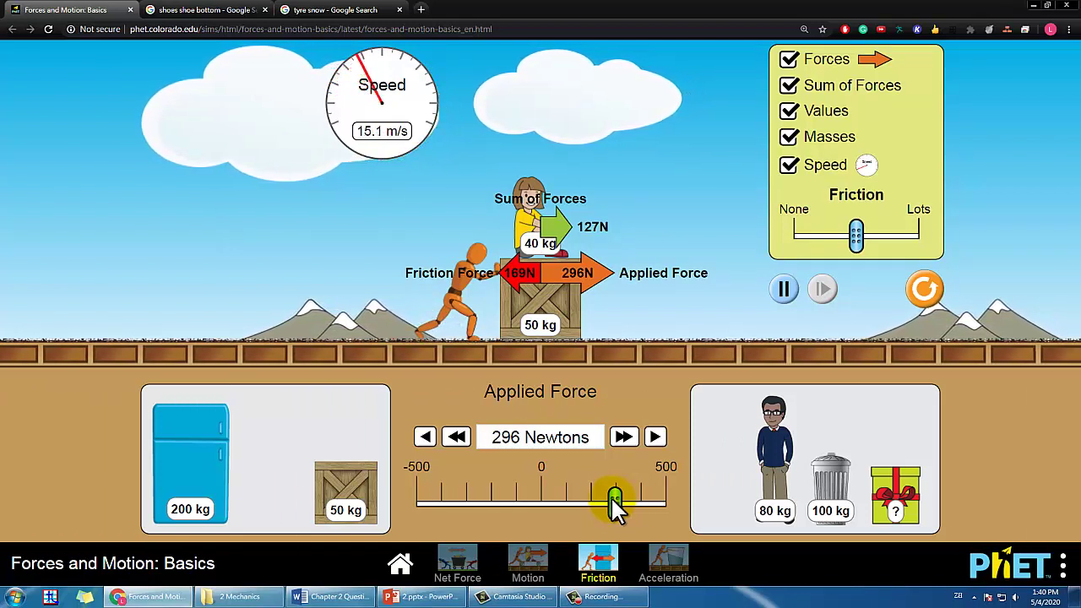
drag(609, 495, 610, 495)
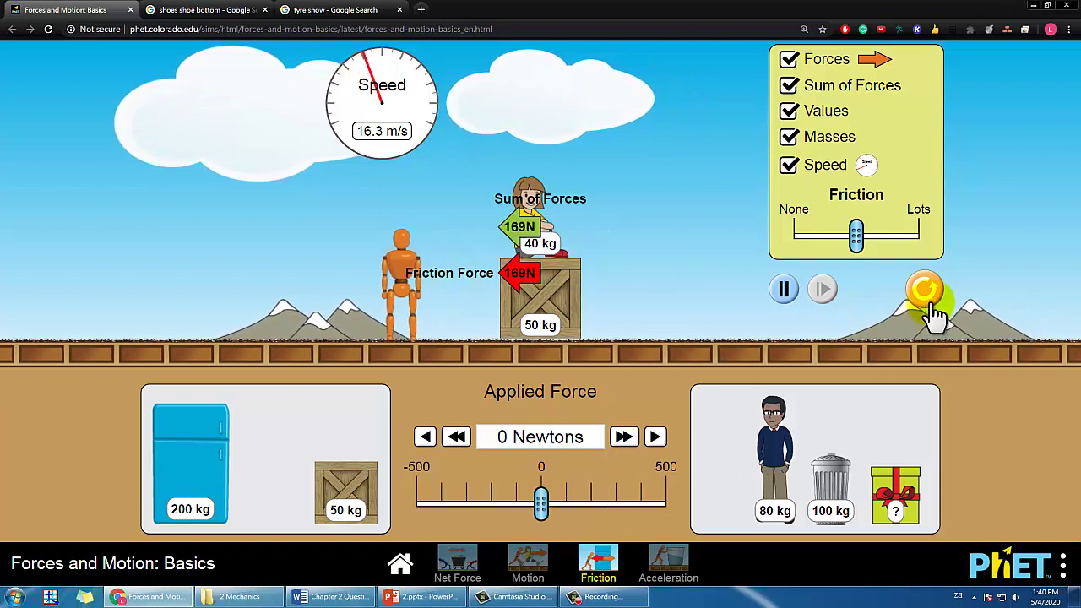
Reset the simulation, re-enable sum, values, masses and speed, restack the girl, and apply 200 N.
click(924, 289)
click(787, 85)
click(787, 110)
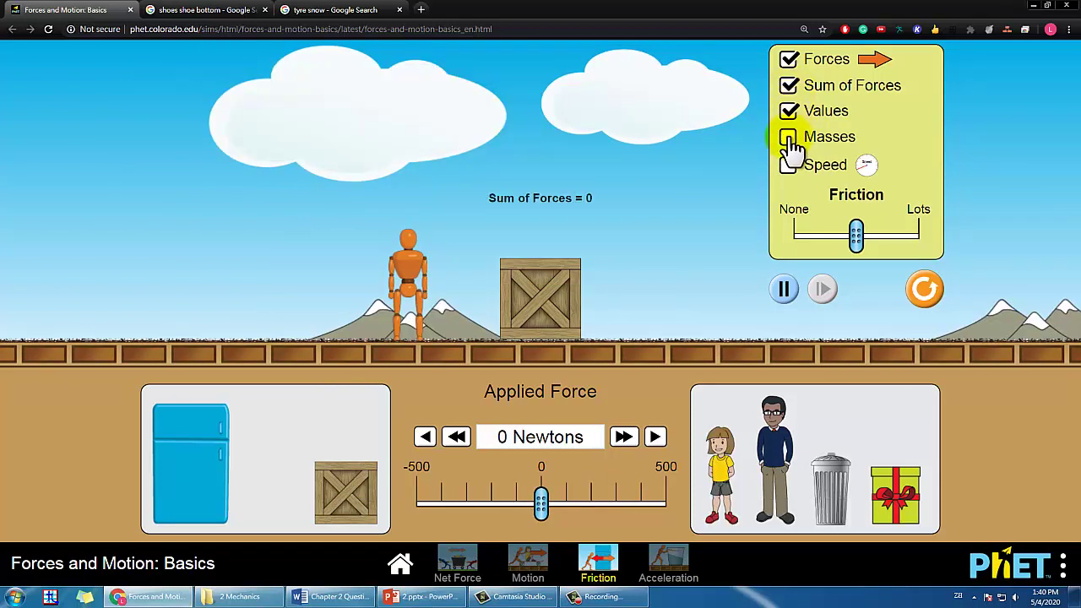
click(787, 137)
click(787, 165)
drag(755, 445, 549, 224)
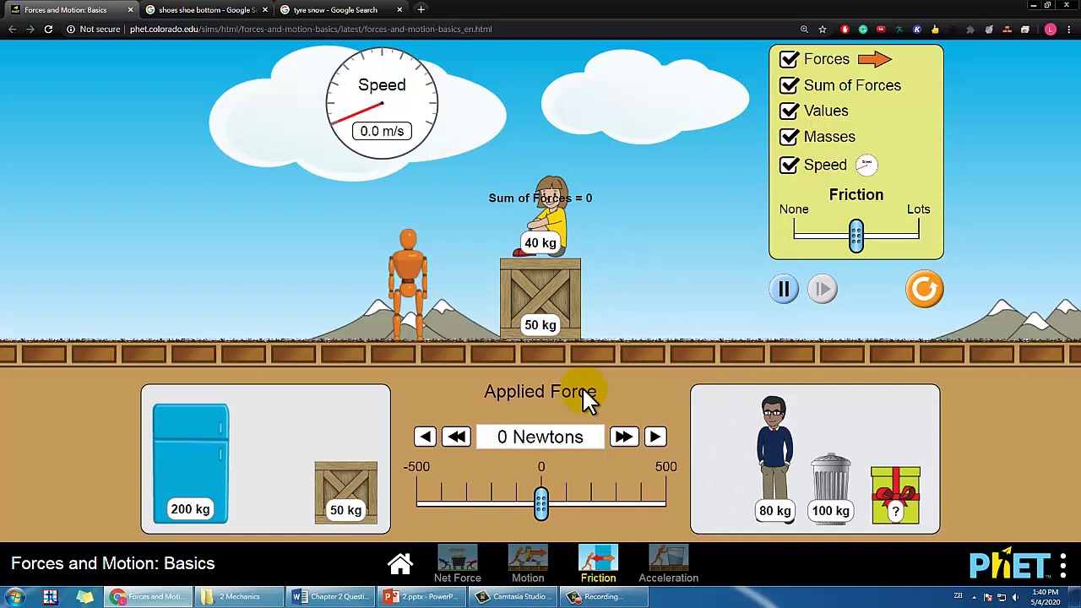
click(626, 441)
click(626, 440)
click(626, 441)
click(625, 441)
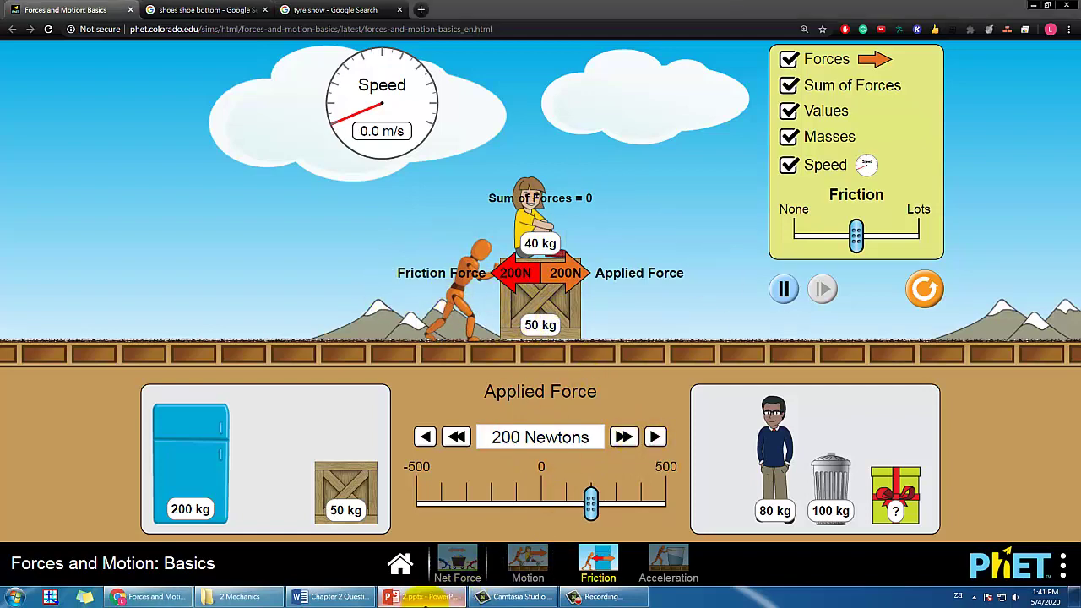
Nudge the applied force to 226 N until the crate slides, then return to PowerPoint.
key(alt+Tab)
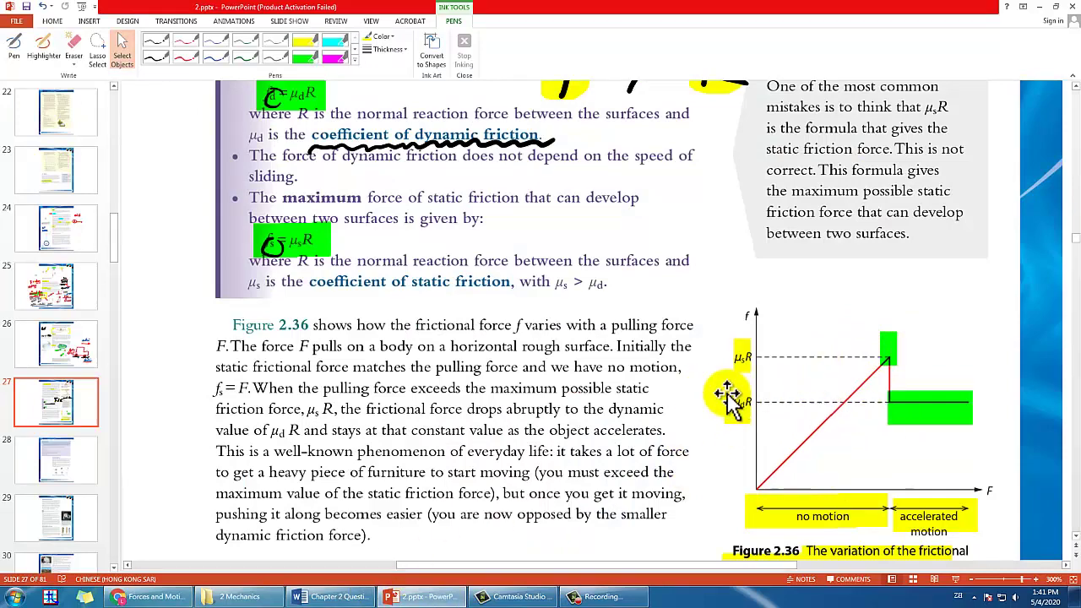
click(423, 596)
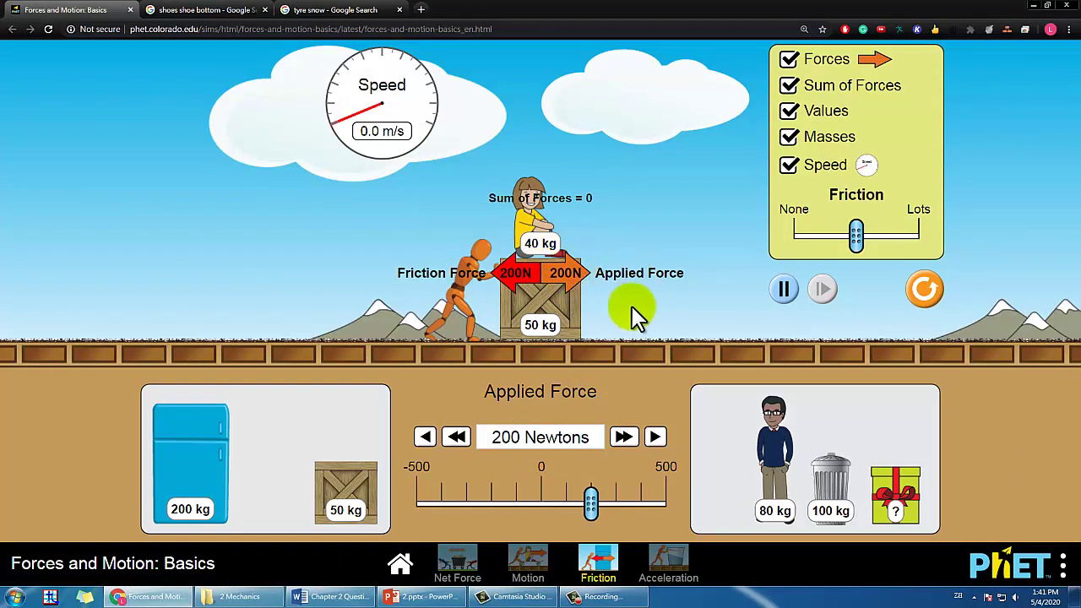
click(656, 438)
click(655, 437)
drag(656, 436, 657, 439)
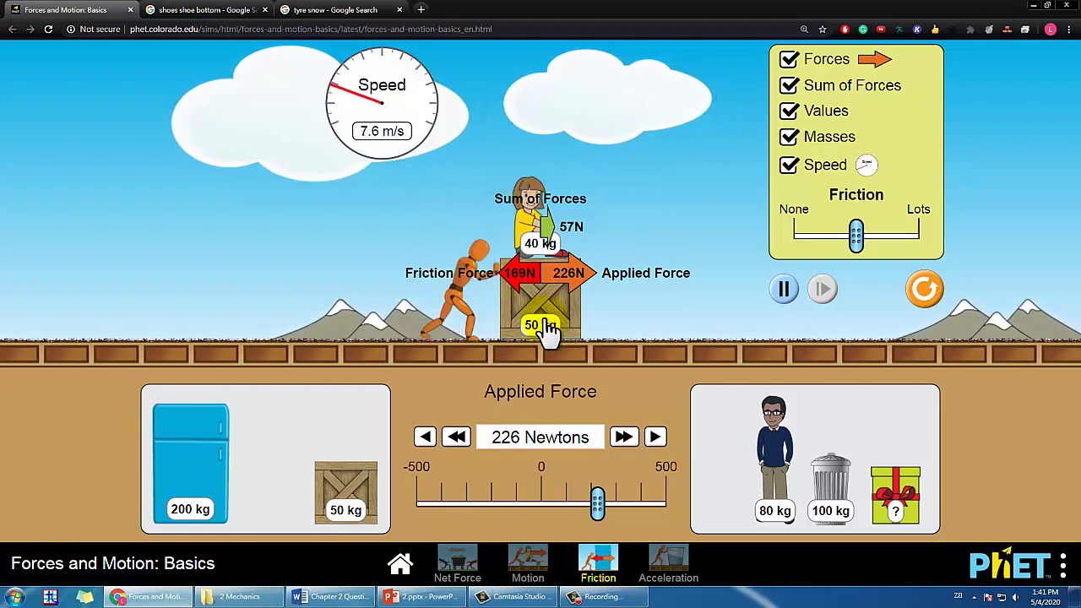
click(501, 295)
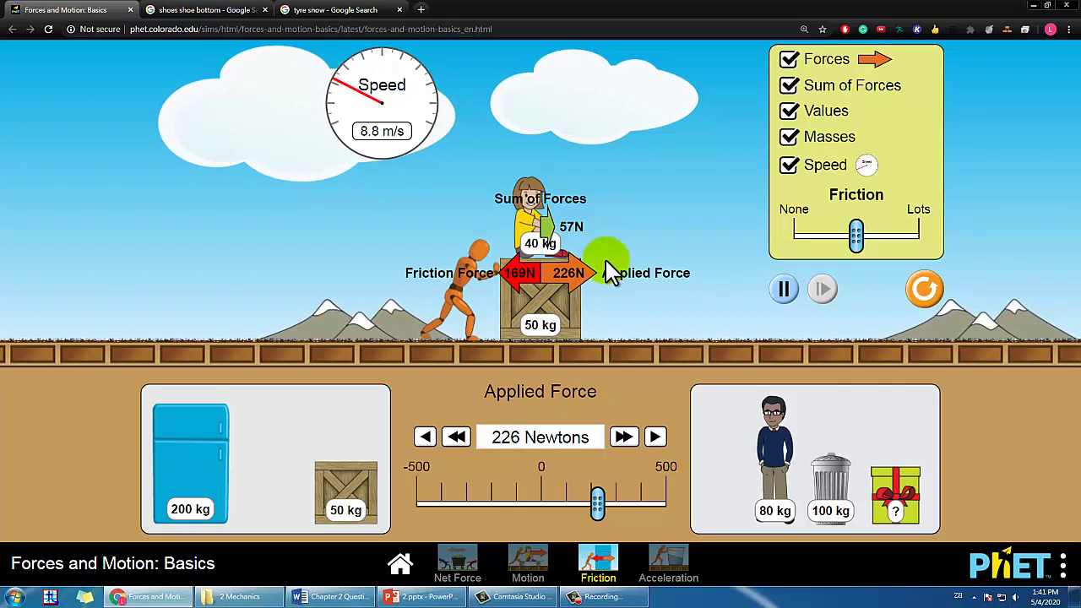
click(421, 598)
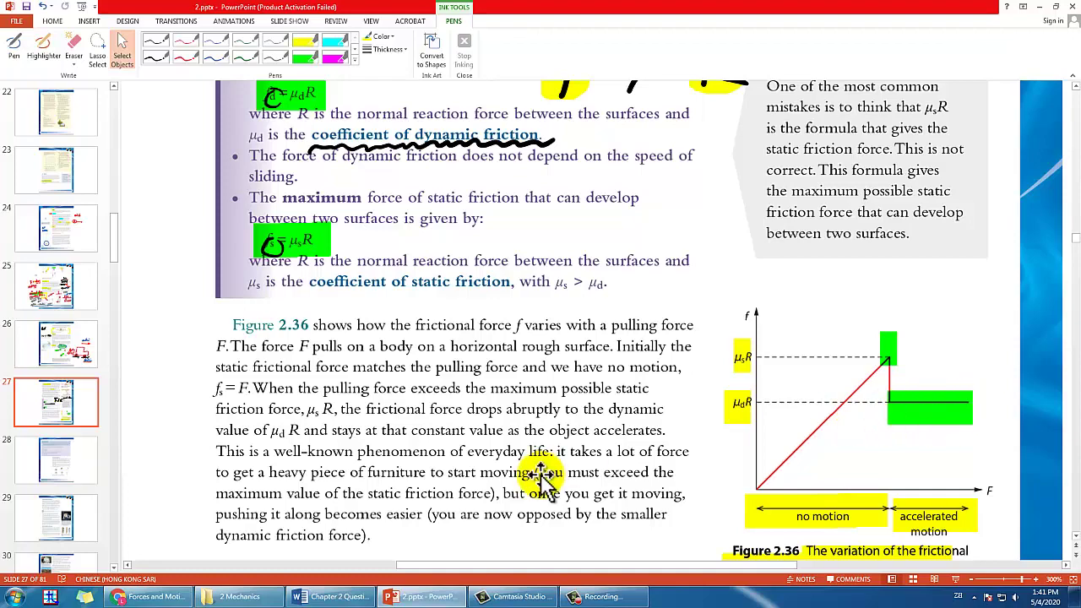
Bring the simulation screenshot back into view and ink f = μN in red.
click(420, 598)
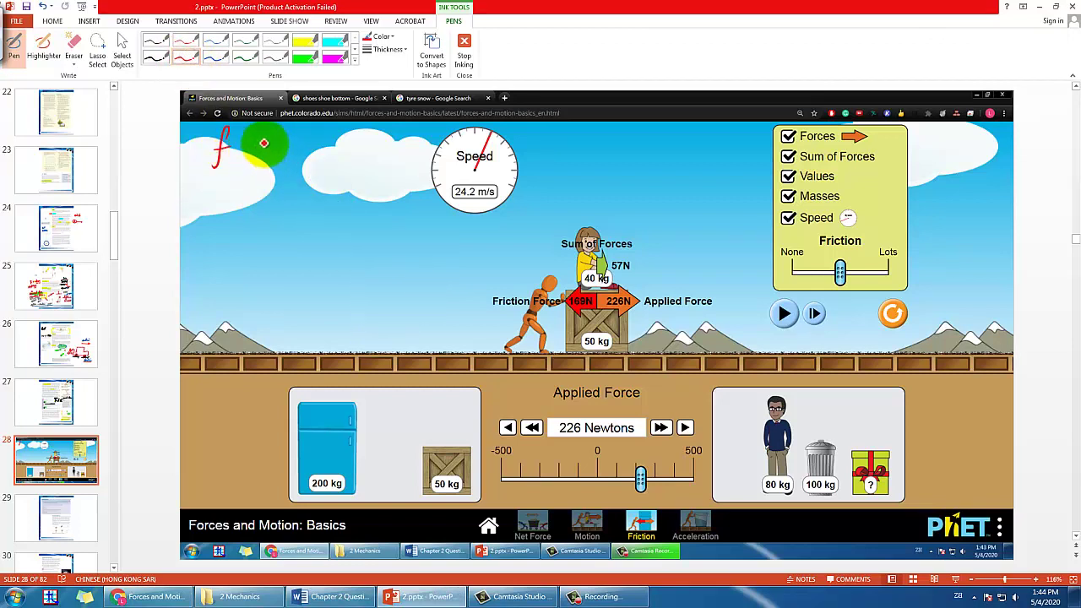
drag(260, 144, 273, 143)
drag(262, 153, 276, 152)
mouse_move(292, 142)
mouse_down()
mouse_move(290, 159)
mouse_move(346, 136)
mouse_up()
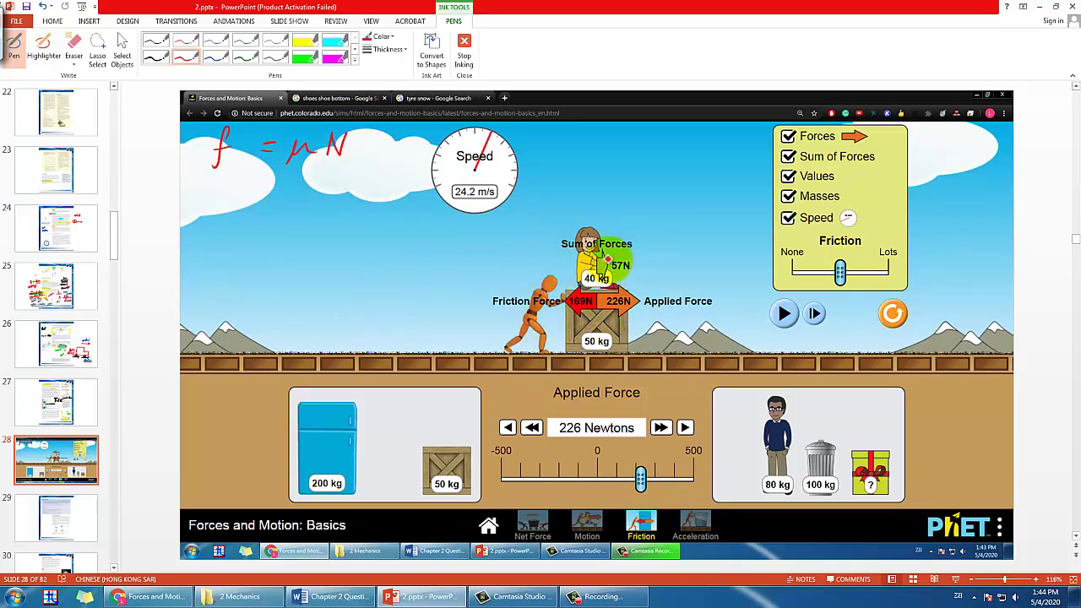
Circle the crate, girl and pusher, then write m = 90 kg and N = 900N.
mouse_move(596, 219)
mouse_down()
mouse_move(552, 368)
mouse_move(654, 361)
mouse_move(669, 259)
mouse_move(608, 219)
mouse_move(563, 228)
mouse_move(603, 202)
mouse_up()
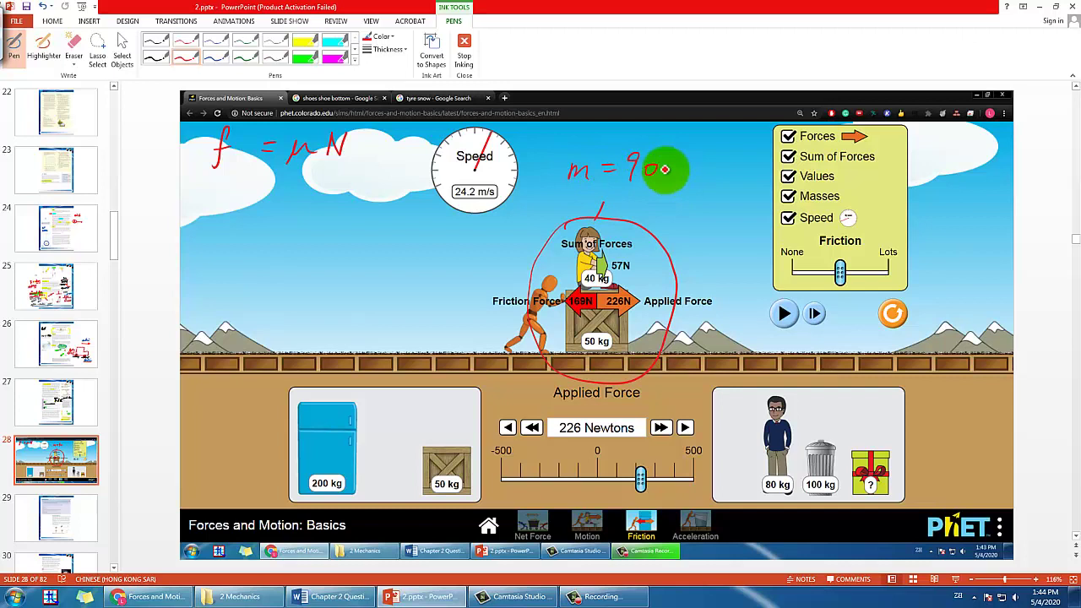
drag(674, 159, 674, 181)
drag(684, 165, 685, 181)
drag(700, 167, 693, 188)
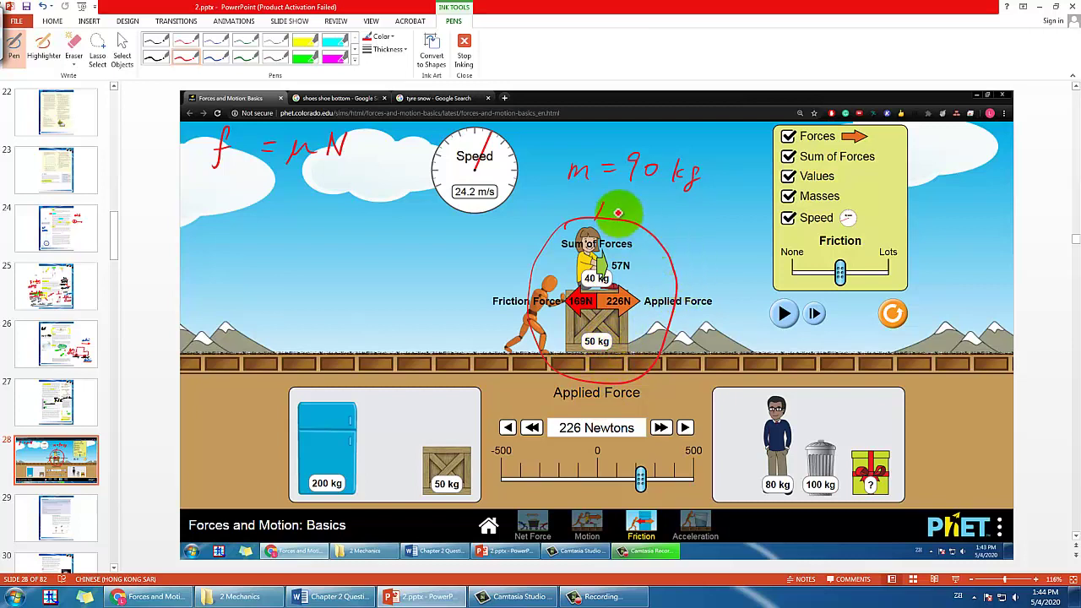
drag(607, 185, 621, 182)
mouse_move(601, 193)
mouse_down()
mouse_move(618, 192)
mouse_move(597, 215)
mouse_up()
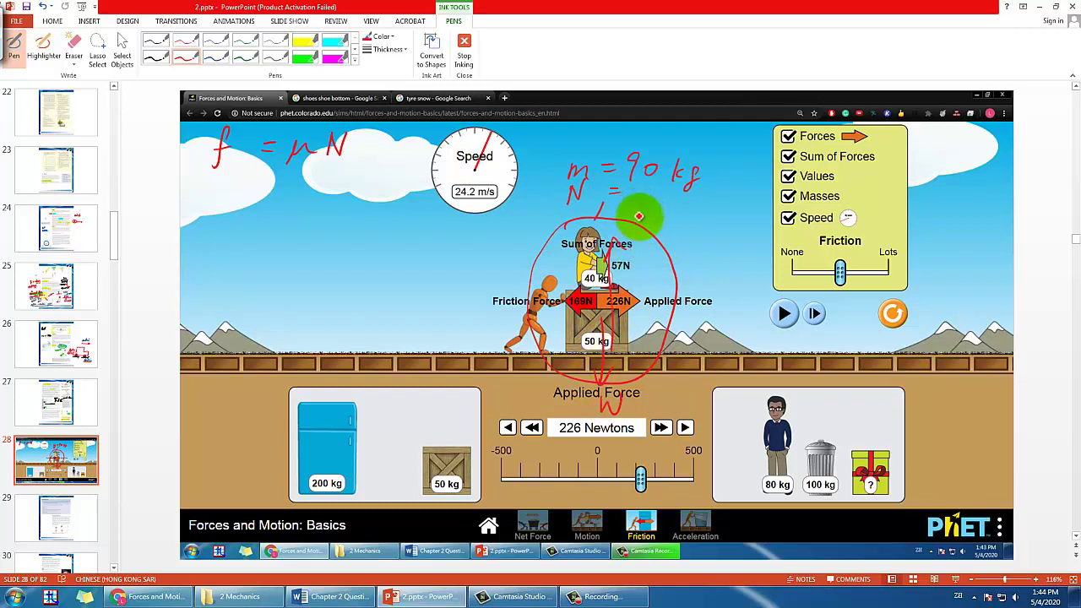
drag(645, 193, 640, 208)
drag(651, 196, 654, 197)
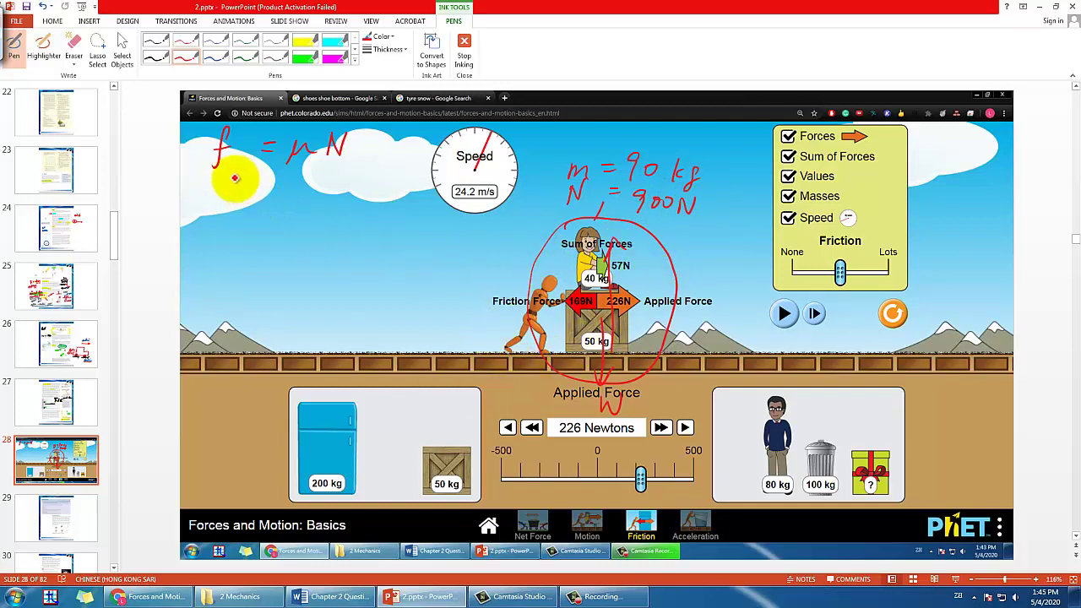
Add subscript s to f and μ, write 225 = μs 900, and solve μs = 0.25.
drag(238, 159, 229, 175)
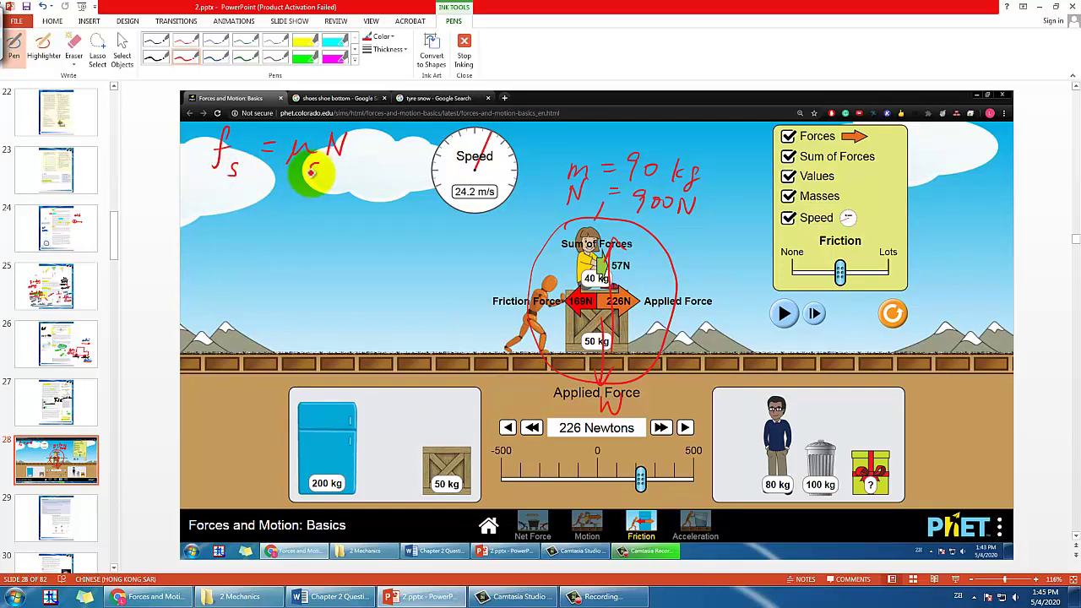
drag(312, 172, 310, 174)
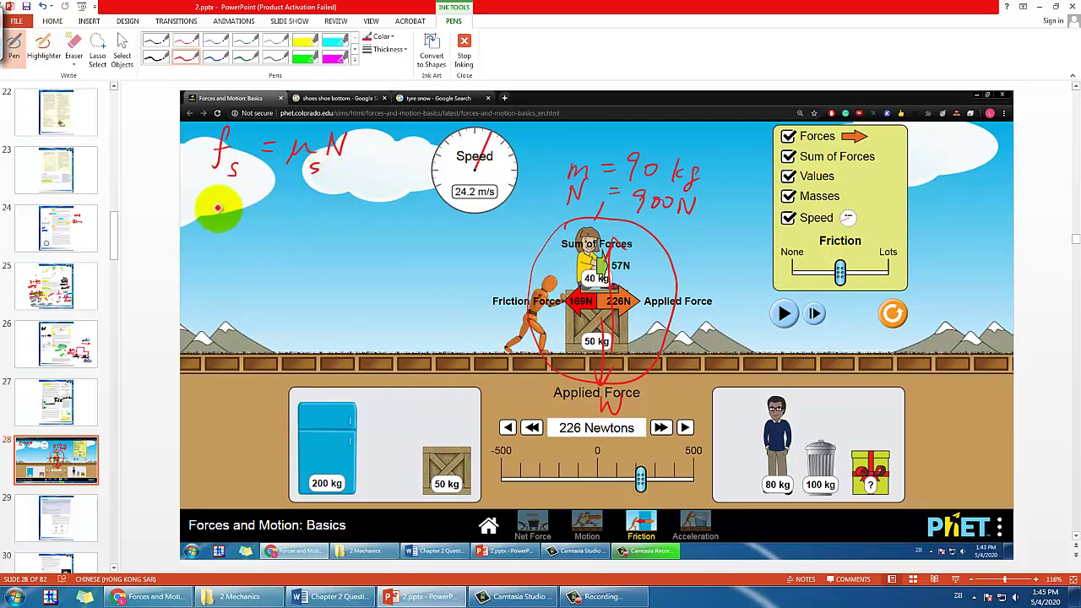
mouse_move(200, 209)
mouse_down()
mouse_move(215, 225)
mouse_move(331, 226)
mouse_move(377, 213)
mouse_up()
drag(391, 209, 392, 212)
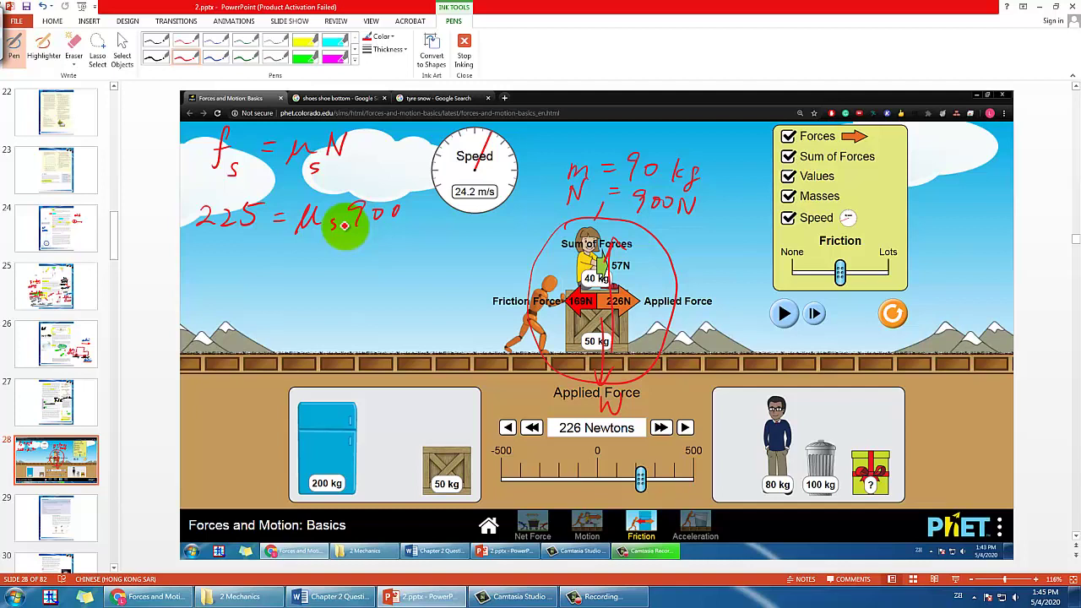
mouse_move(228, 260)
mouse_down()
mouse_move(215, 293)
mouse_move(249, 286)
mouse_up()
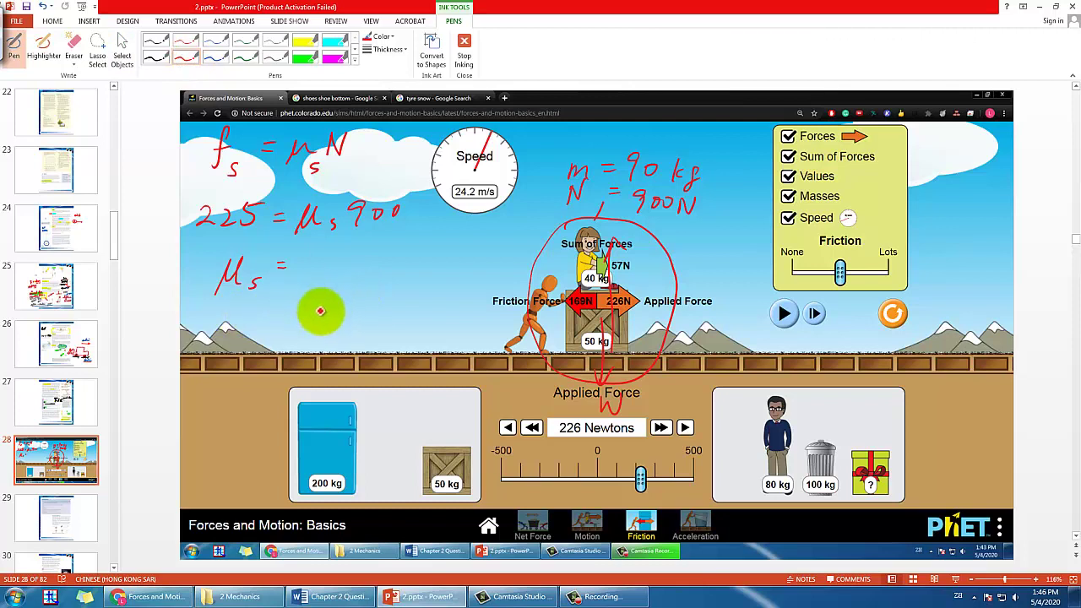
drag(325, 265, 345, 258)
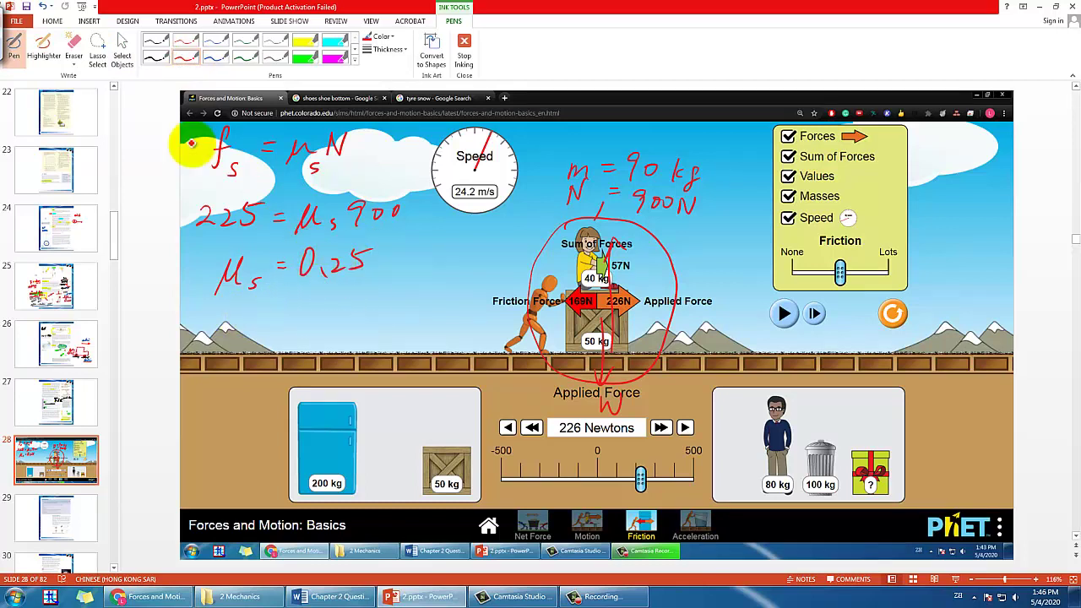
Circle fs and N in the formula, then erase both circles and return to the pen.
drag(218, 112, 235, 118)
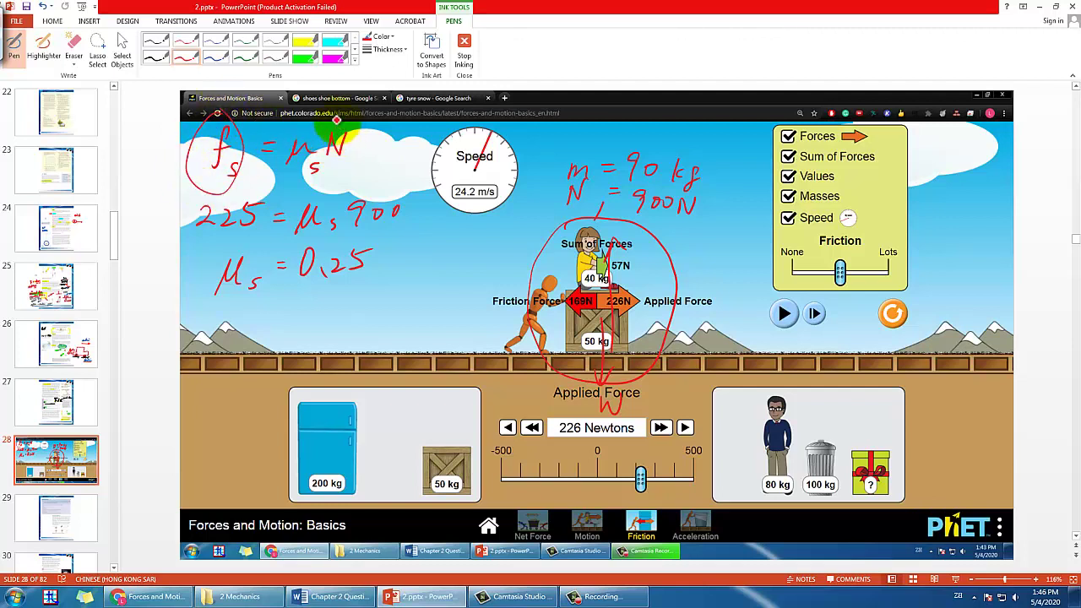
mouse_move(337, 122)
mouse_down()
mouse_move(319, 141)
mouse_move(355, 144)
mouse_up()
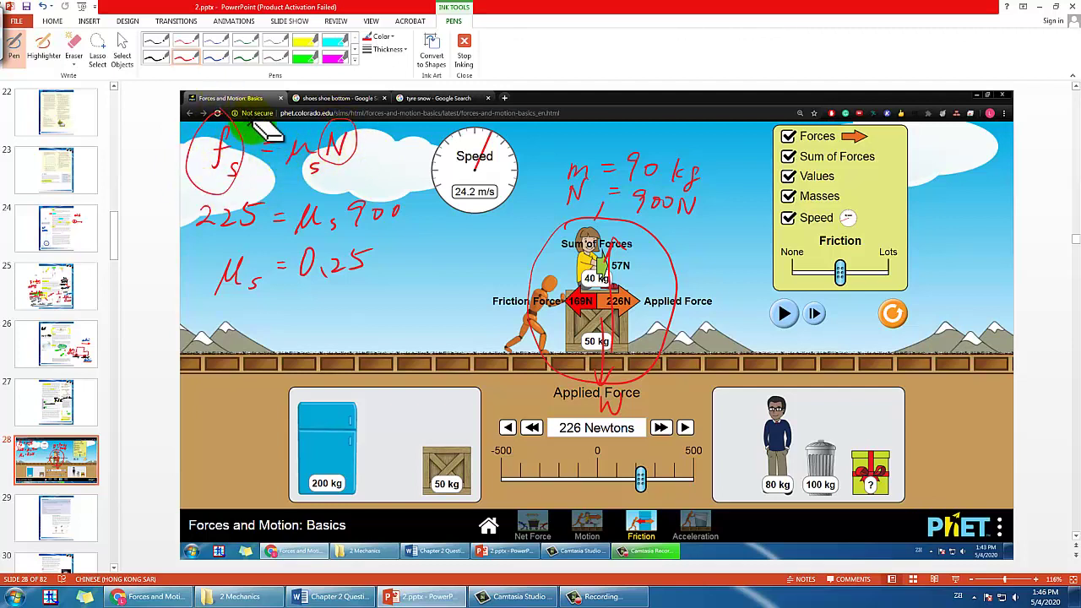
drag(241, 135, 278, 145)
drag(363, 144, 253, 131)
key(ctrl+p)
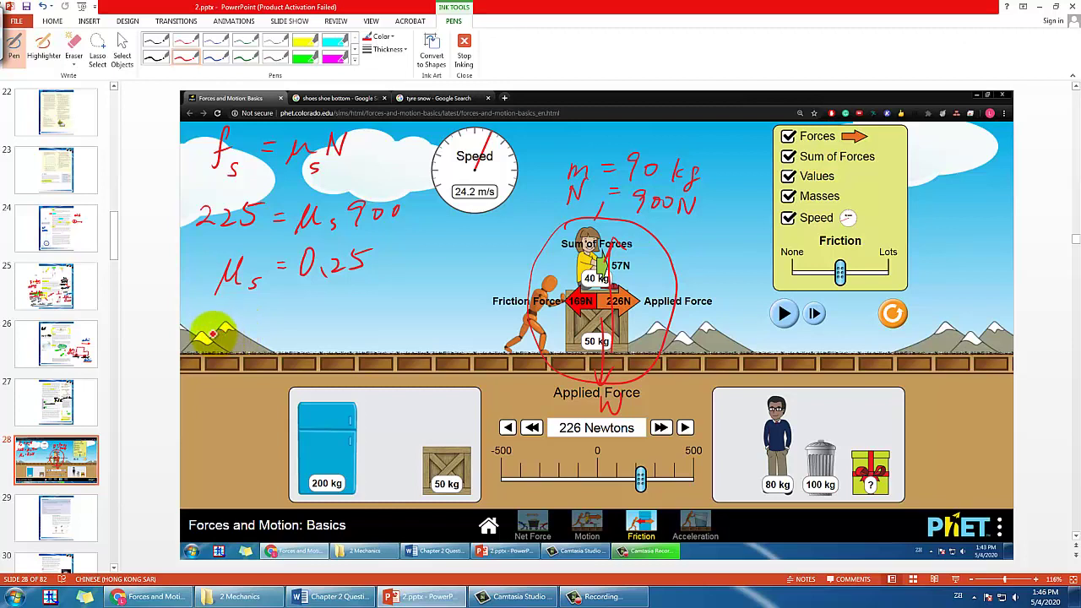
Write fd = μd N and 169 = μd 900, solving μd = 0,1877 below the μs line.
mouse_move(222, 298)
mouse_down()
mouse_move(204, 343)
mouse_move(273, 317)
mouse_up()
mouse_move(260, 325)
mouse_down()
mouse_move(303, 332)
mouse_move(283, 331)
mouse_move(324, 319)
mouse_up()
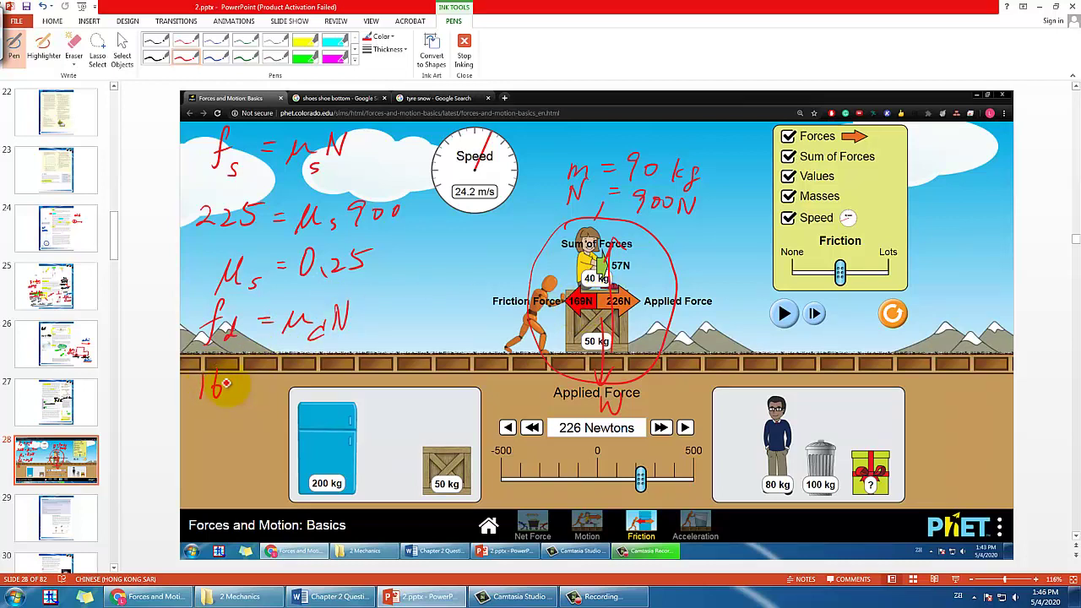
drag(236, 372, 233, 397)
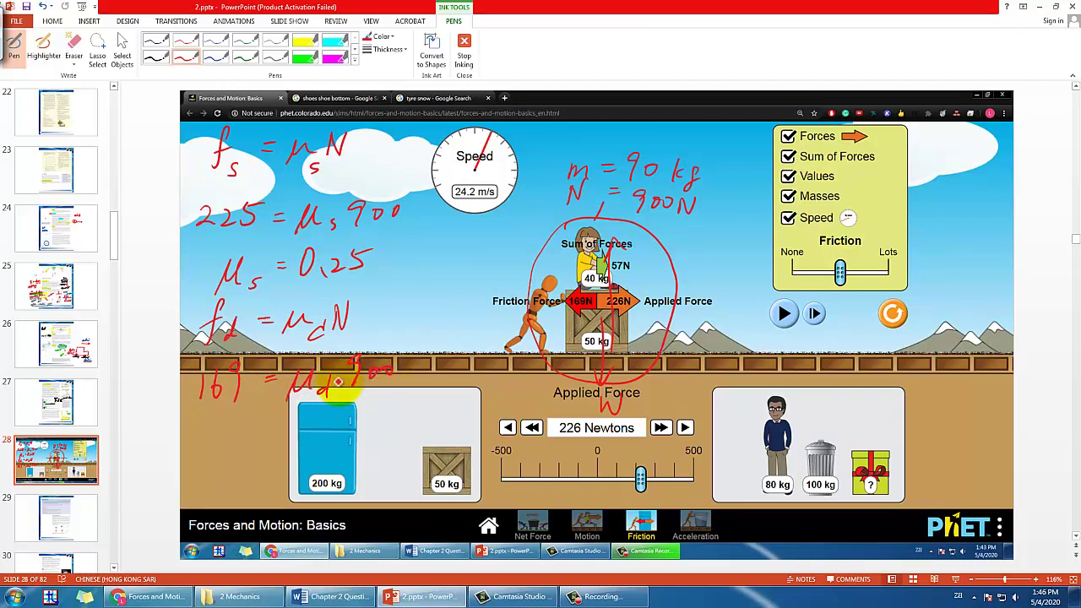
drag(208, 424, 197, 454)
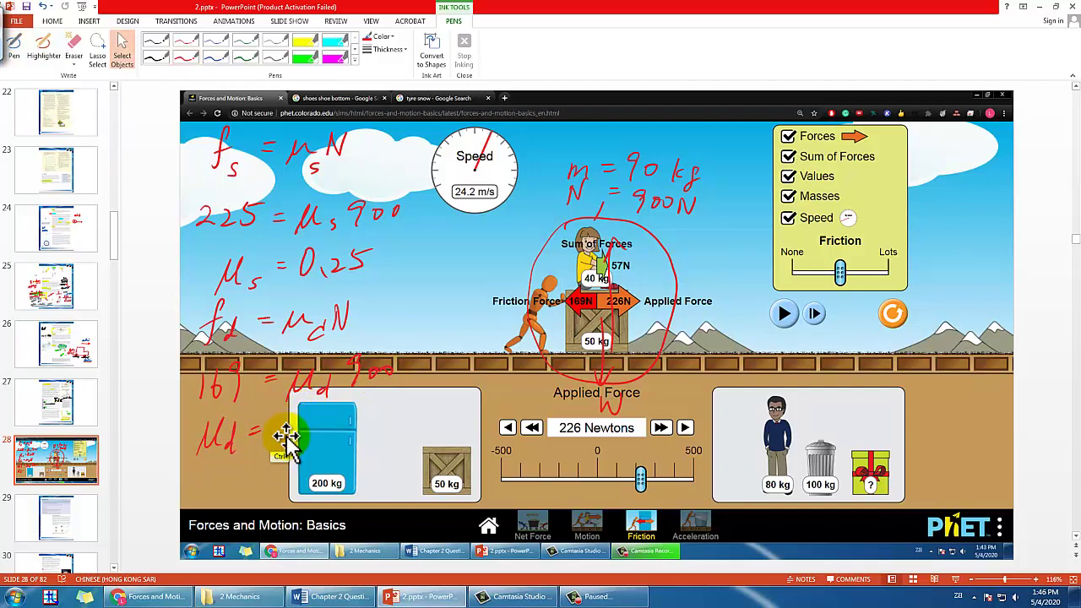
click(188, 41)
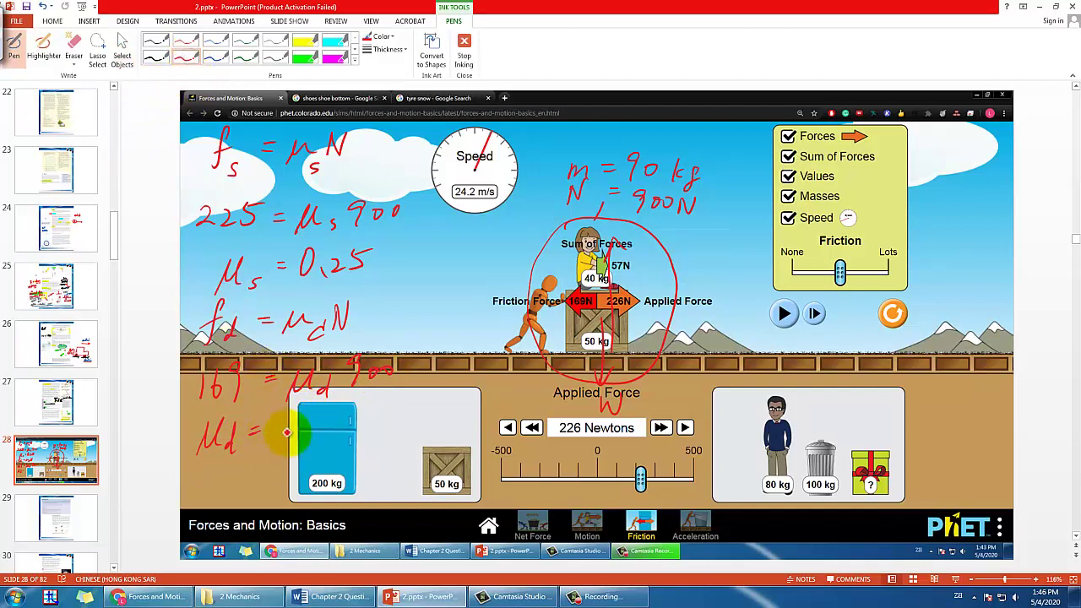
drag(283, 416, 282, 418)
drag(298, 432, 296, 440)
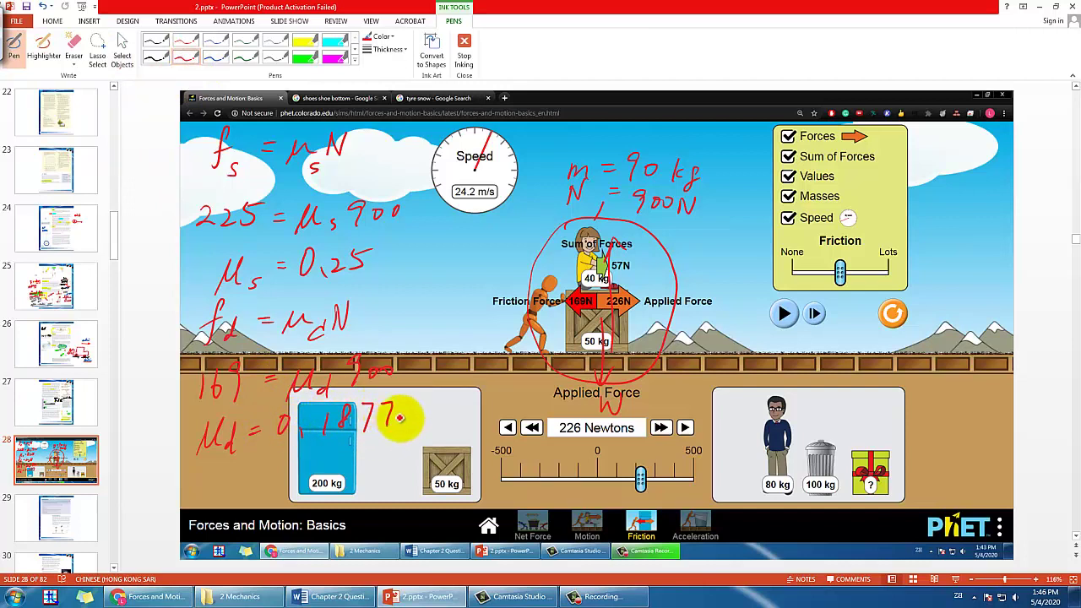
mouse_move(377, 408)
mouse_down()
mouse_move(394, 405)
mouse_move(390, 432)
mouse_up()
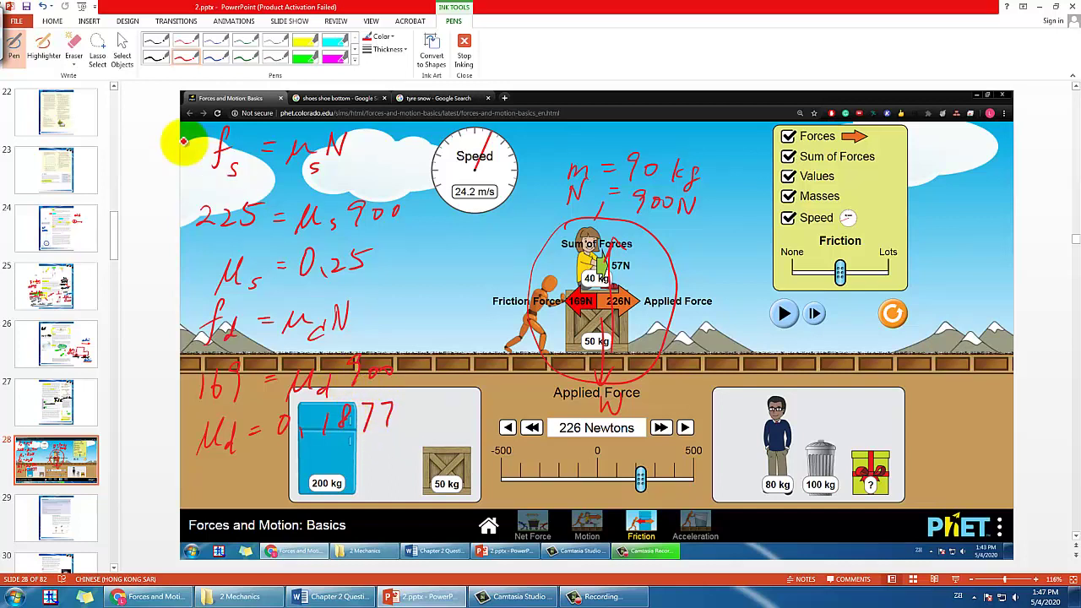
Highlight the calculations in yellow, circle the 80 kg man, and underline μs = 0,25 and μd = 0,1877.
click(301, 39)
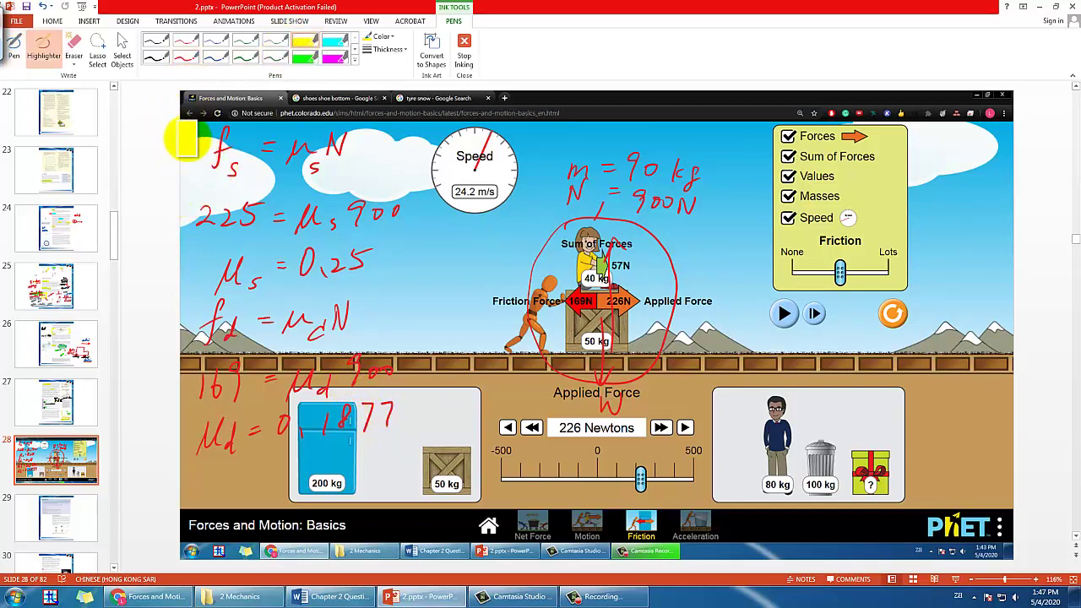
mouse_move(194, 126)
mouse_down()
mouse_move(197, 288)
mouse_move(184, 434)
mouse_move(210, 478)
mouse_up()
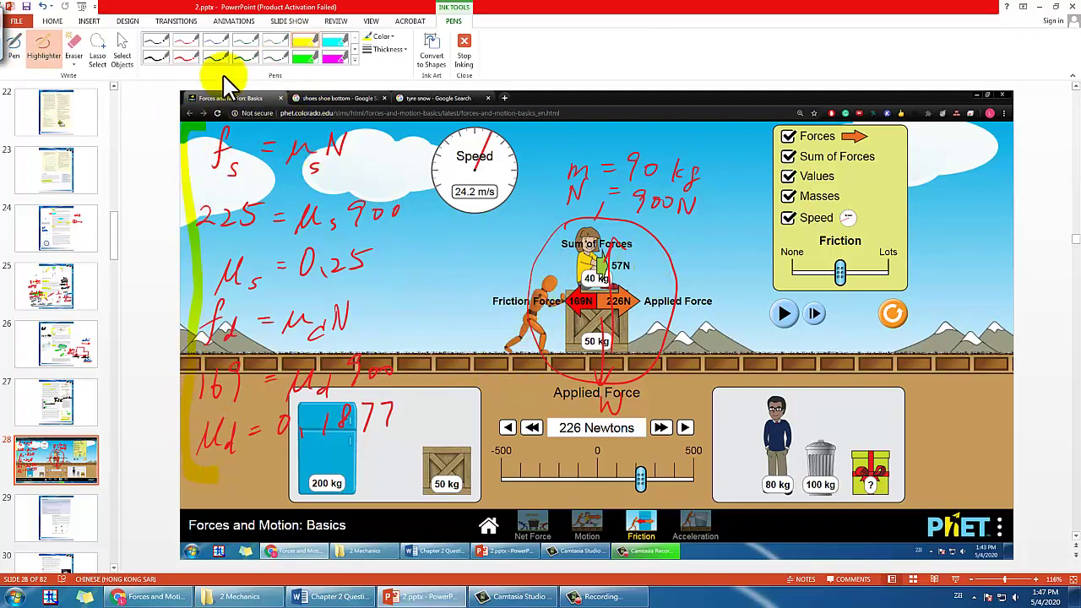
click(158, 56)
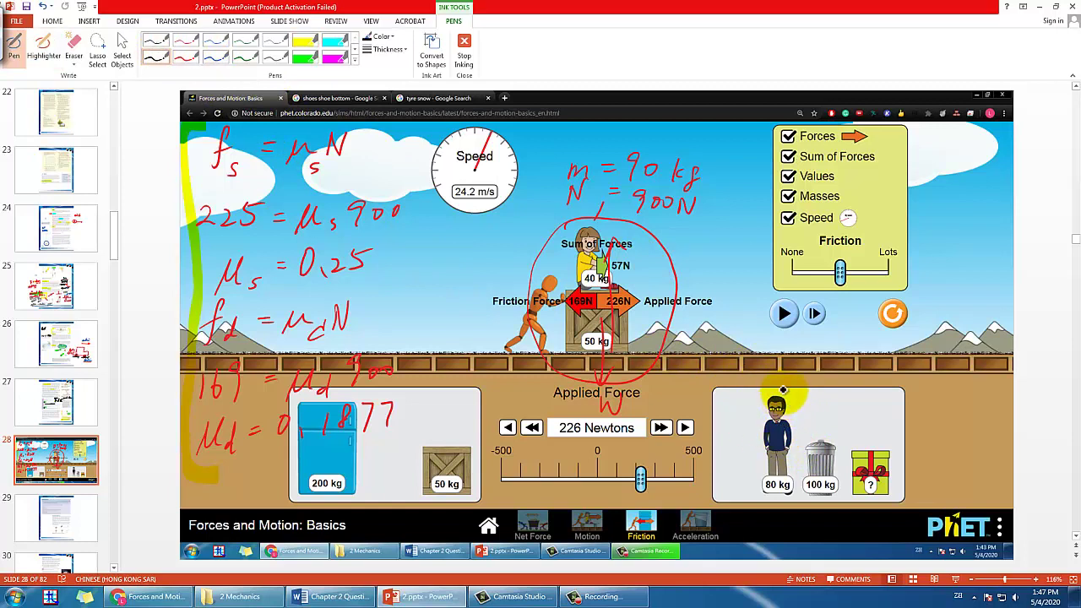
mouse_move(783, 390)
mouse_down()
mouse_move(755, 502)
mouse_move(799, 470)
mouse_move(791, 391)
mouse_move(767, 403)
mouse_move(721, 189)
mouse_move(666, 135)
mouse_move(602, 127)
mouse_move(596, 157)
mouse_move(625, 147)
mouse_up()
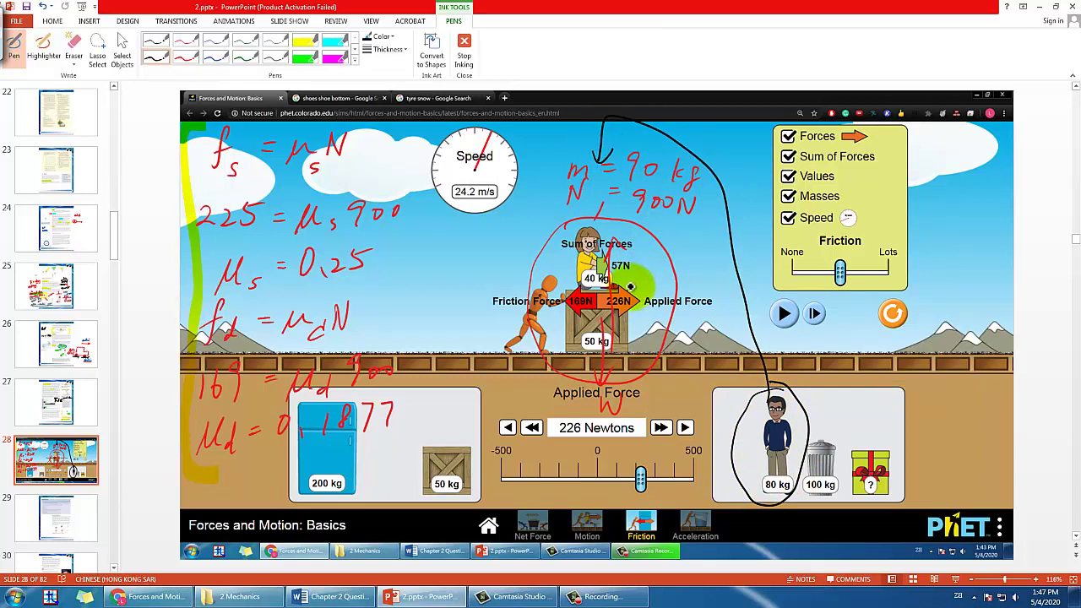
drag(214, 299, 347, 282)
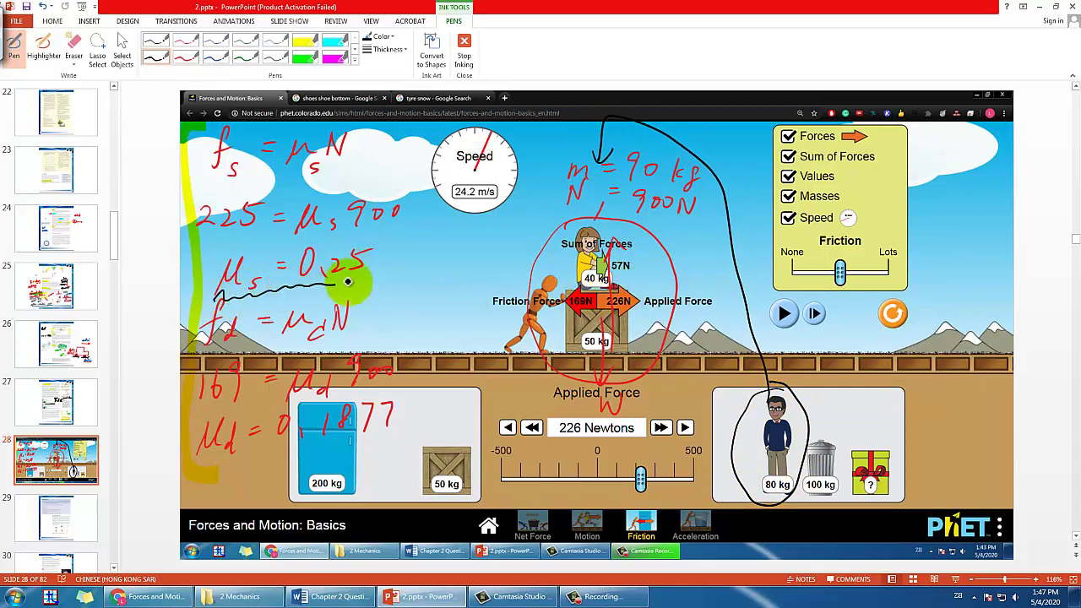
drag(242, 454, 404, 439)
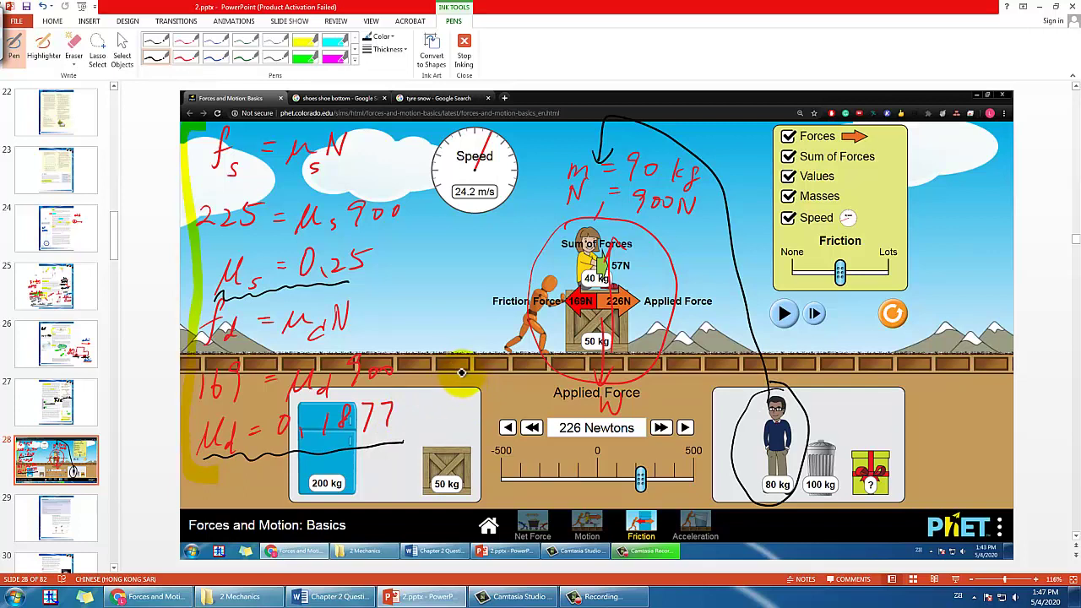
In grey, loop the 90 in m = 90 kg and write the new total 1700N.
click(276, 58)
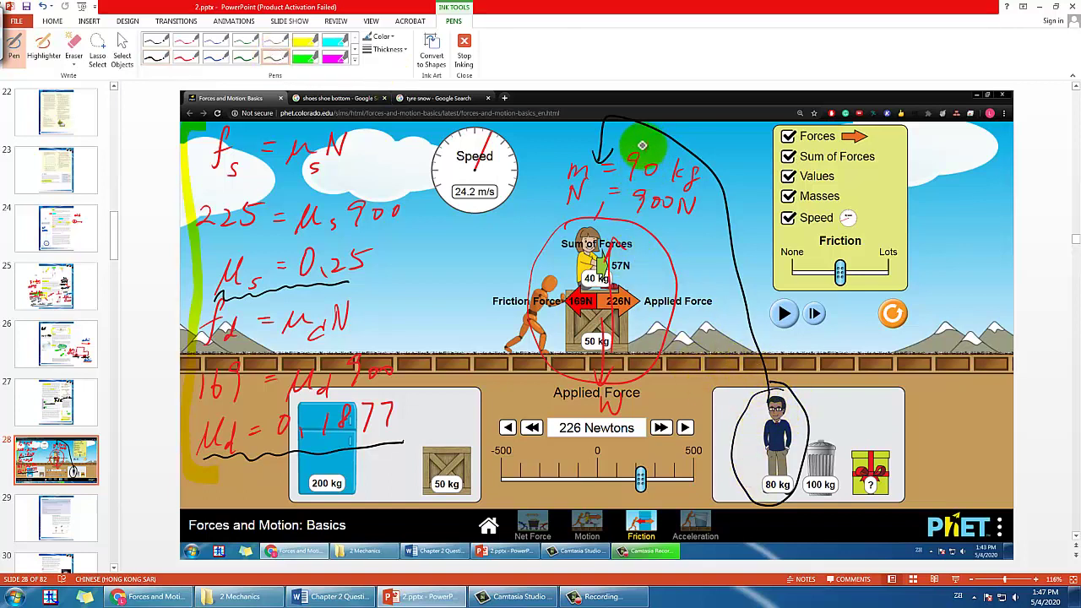
mouse_move(642, 112)
mouse_down()
mouse_move(624, 169)
mouse_move(651, 180)
mouse_move(655, 142)
mouse_up()
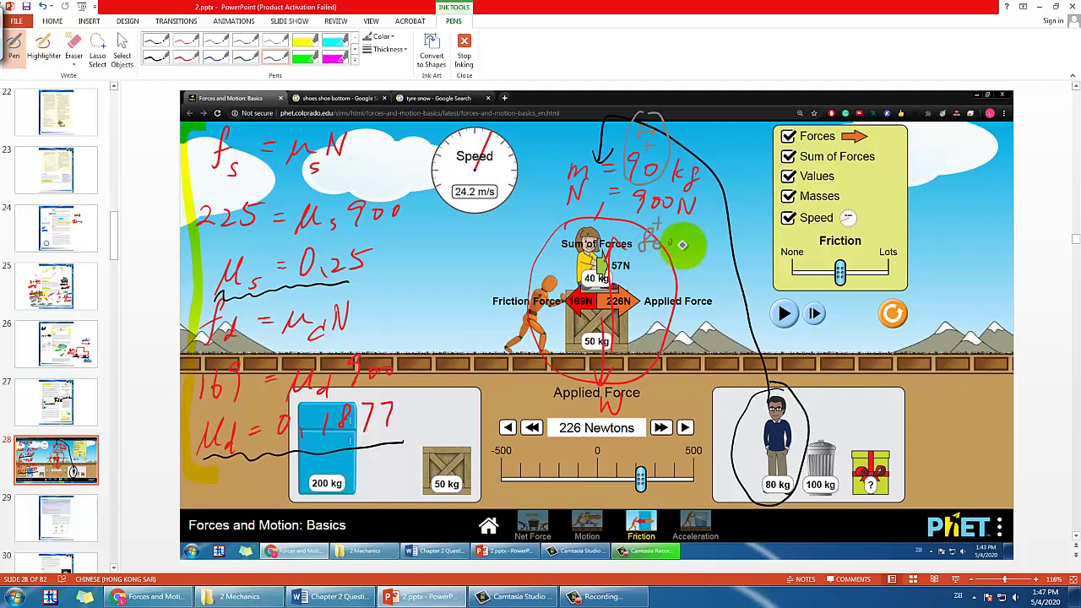
drag(719, 218, 742, 226)
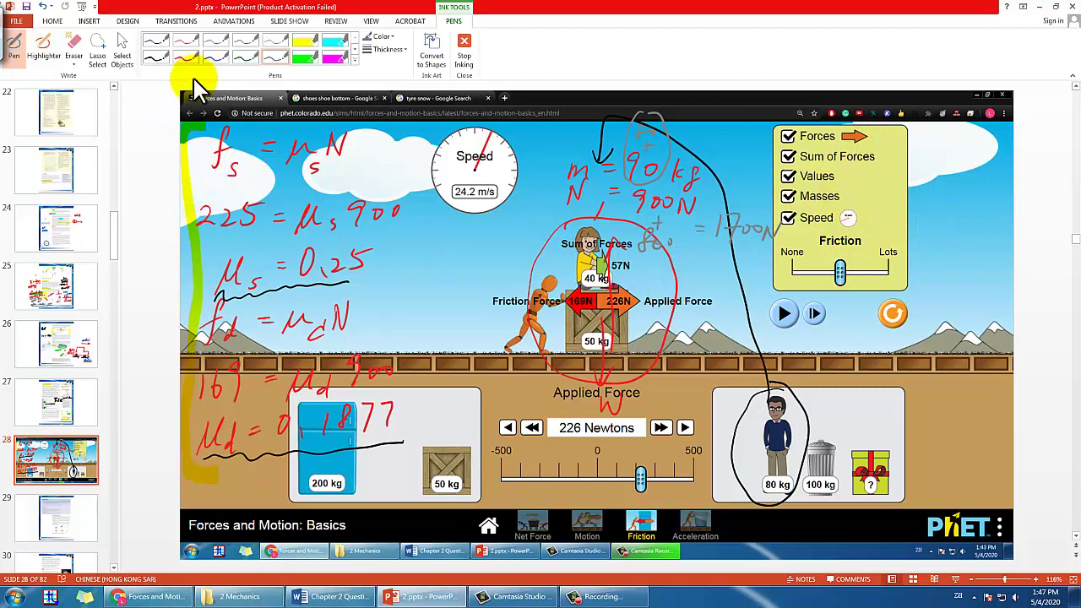
Switch to a green pen and begin writing fs = 0,25 beside the Forces panel.
click(216, 57)
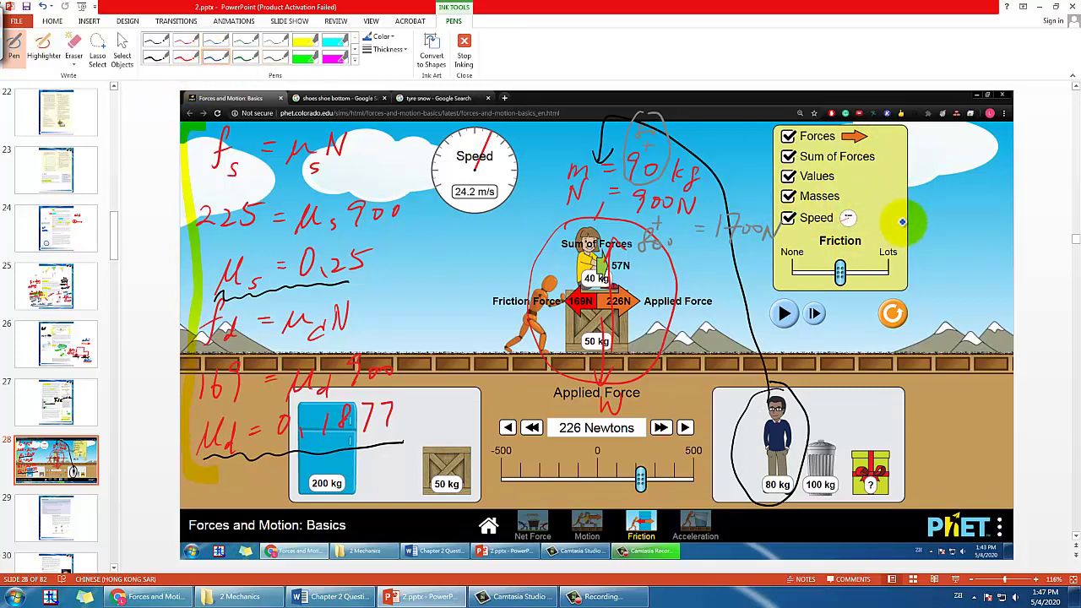
click(245, 59)
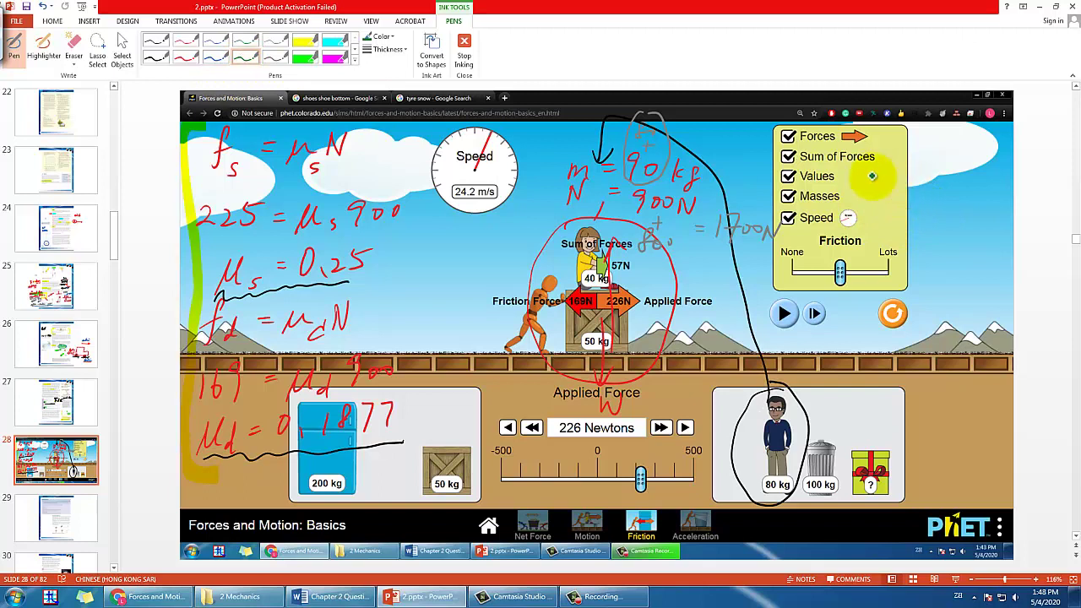
drag(890, 182, 881, 193)
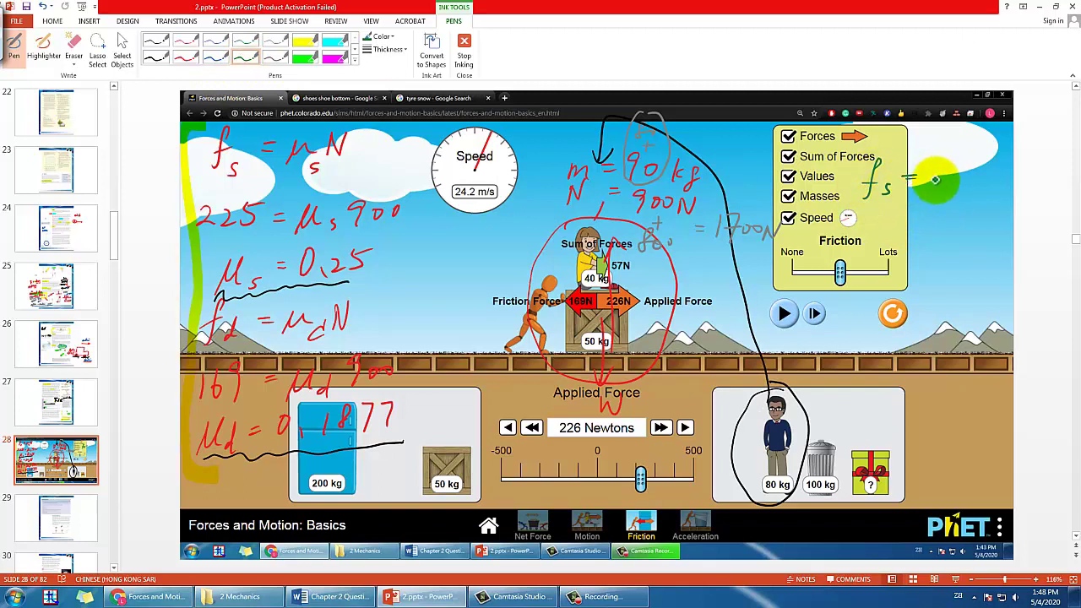
drag(938, 172, 938, 174)
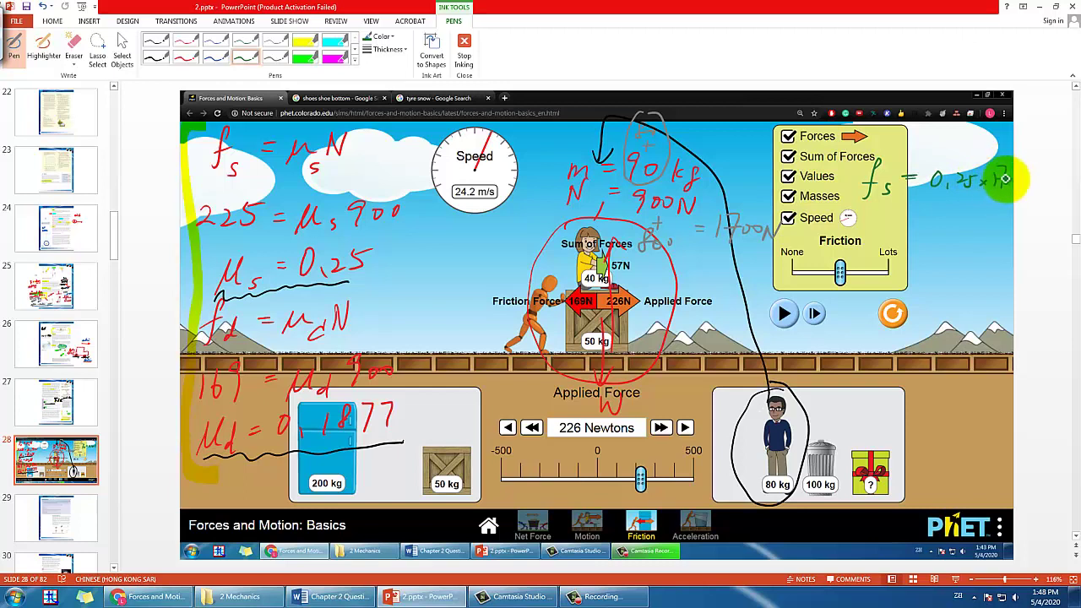
Complete fs = 0,25 × 1700 = 425N in green and underline it.
drag(1005, 179, 1012, 180)
drag(902, 209, 916, 208)
drag(902, 216, 916, 217)
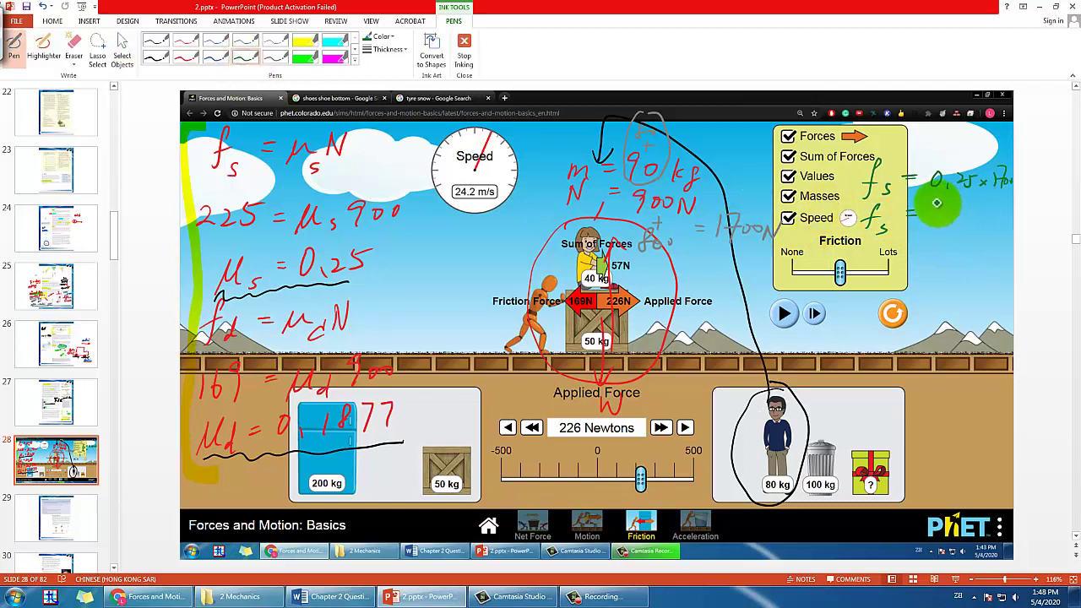
mouse_move(952, 211)
mouse_down()
mouse_move(992, 213)
mouse_move(990, 239)
mouse_move(942, 234)
mouse_move(966, 238)
mouse_move(1003, 209)
mouse_up()
drag(927, 239, 1005, 244)
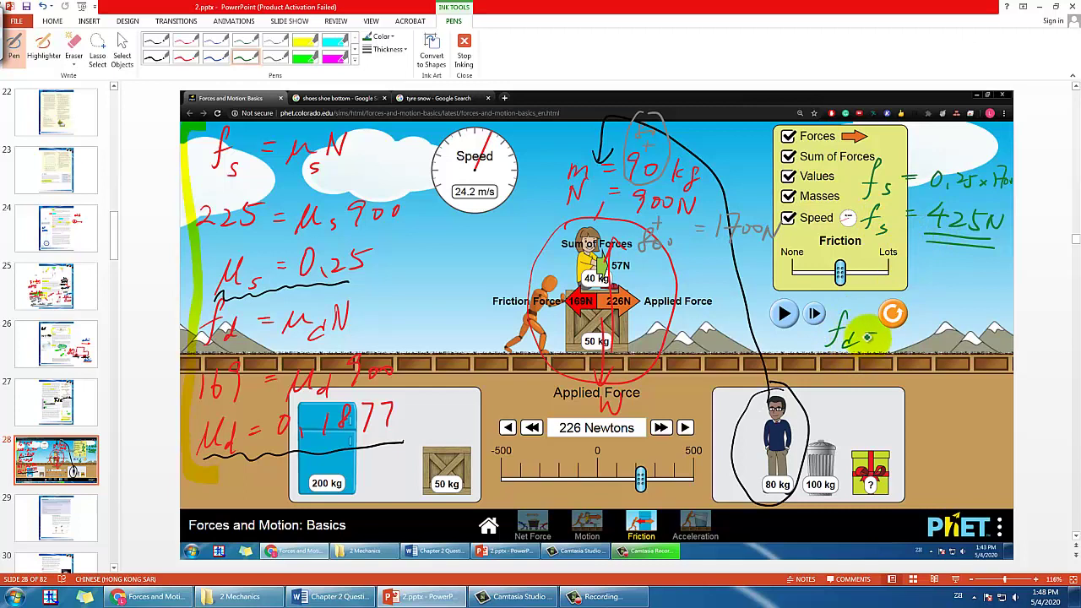
Write the kinetic line fd = 0,1877 × 1700, circling μd = 0,1877, and start its result.
drag(865, 337, 877, 336)
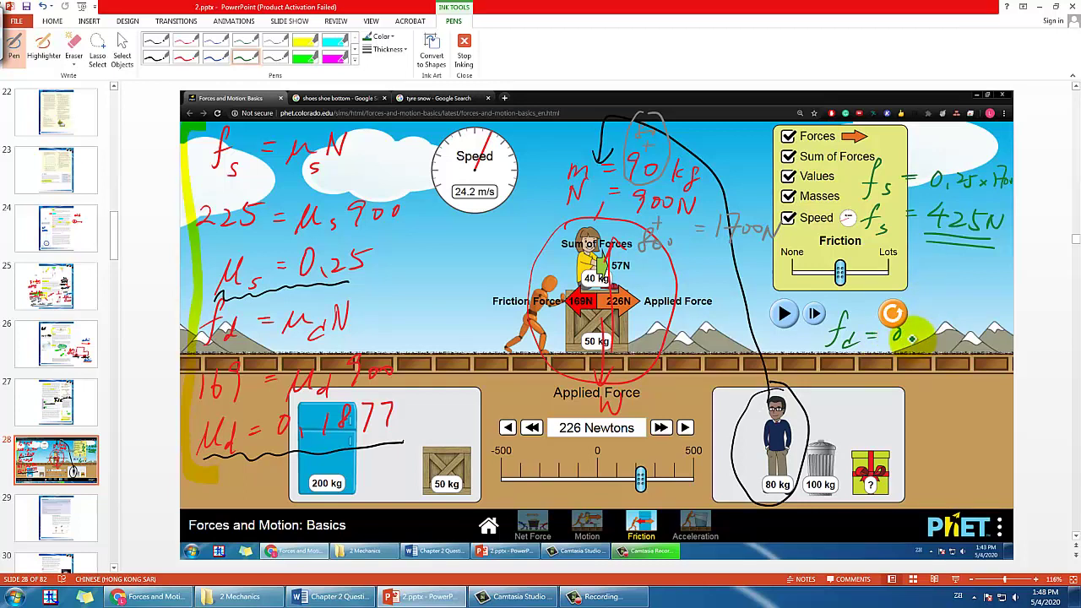
mouse_move(309, 399)
mouse_down()
mouse_move(403, 433)
mouse_move(363, 391)
mouse_up()
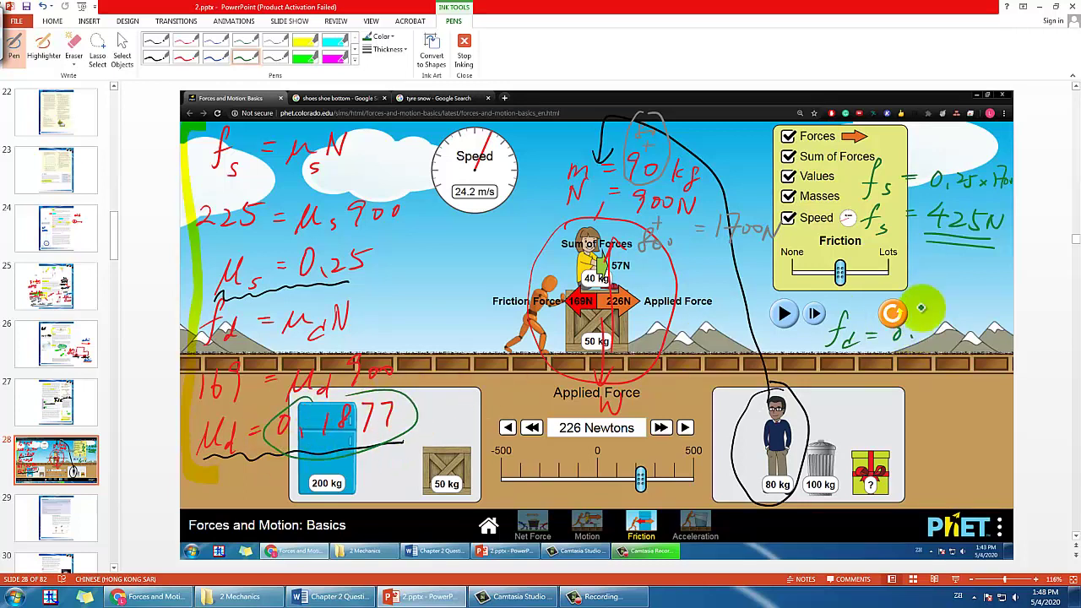
drag(948, 321, 958, 339)
drag(962, 319, 972, 338)
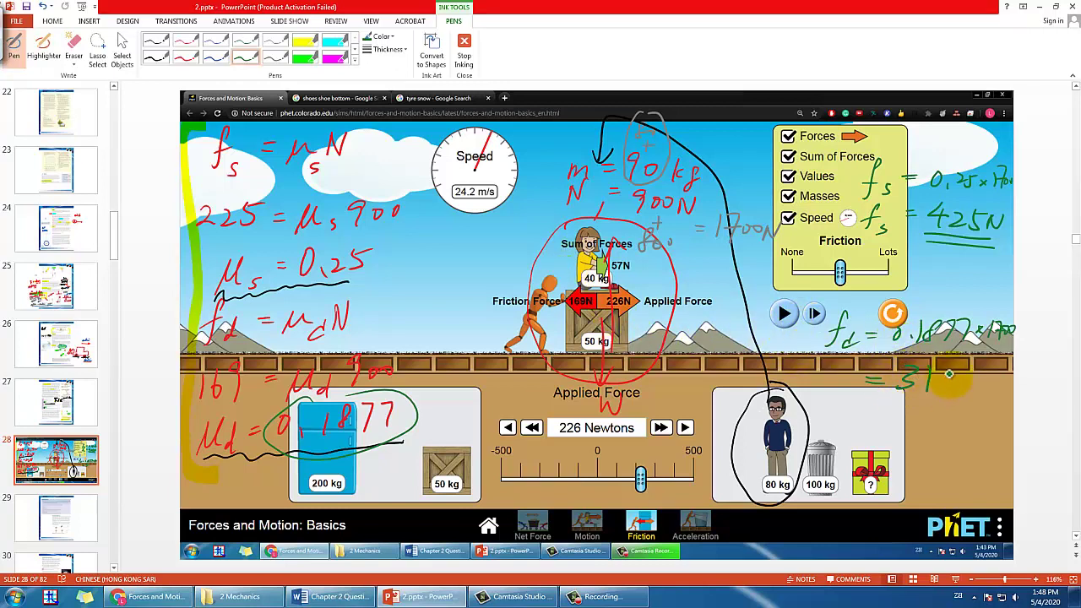
drag(879, 414, 888, 416)
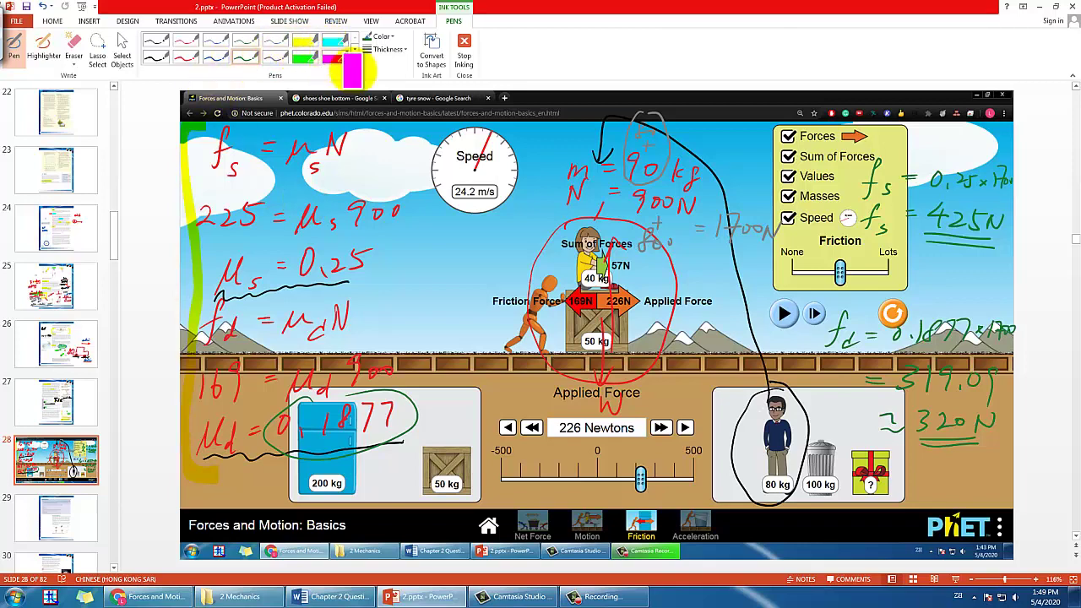
Circle the 425N and 320N results with a magenta highlighter.
click(333, 58)
mouse_move(946, 203)
mouse_down()
mouse_move(951, 243)
mouse_move(1032, 256)
mouse_move(957, 247)
mouse_move(993, 241)
mouse_move(923, 220)
mouse_move(957, 254)
mouse_up()
mouse_move(929, 395)
mouse_down()
mouse_move(925, 443)
mouse_move(992, 422)
mouse_move(957, 382)
mouse_up()
Reset the simulation, stack the girl and man on the crate, show all readouts, and set friction to middle.
key(alt+Tab)
click(924, 292)
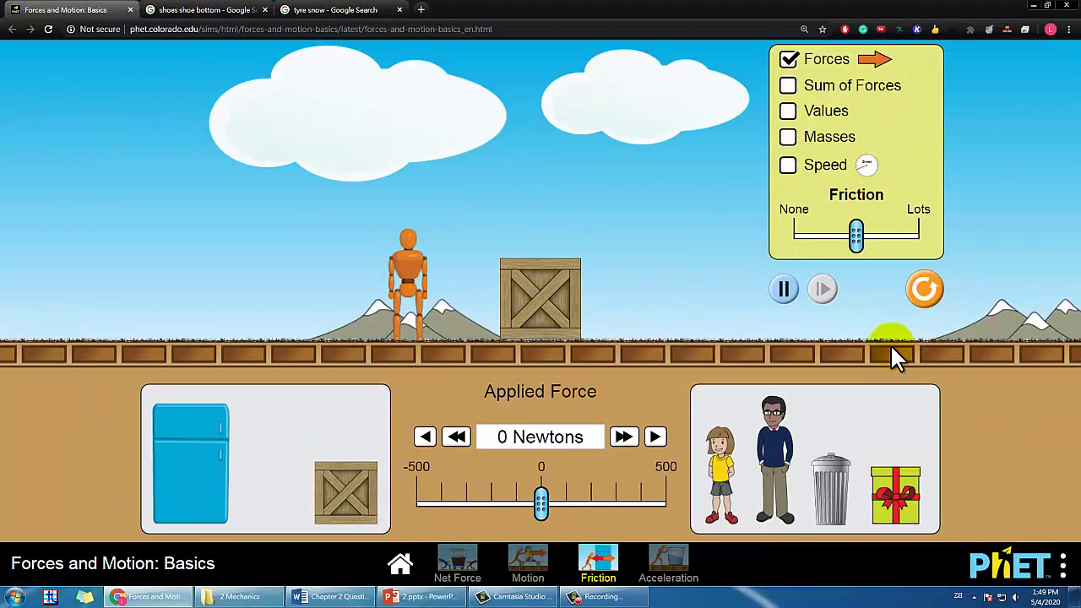
drag(733, 478, 514, 181)
drag(787, 473, 621, 74)
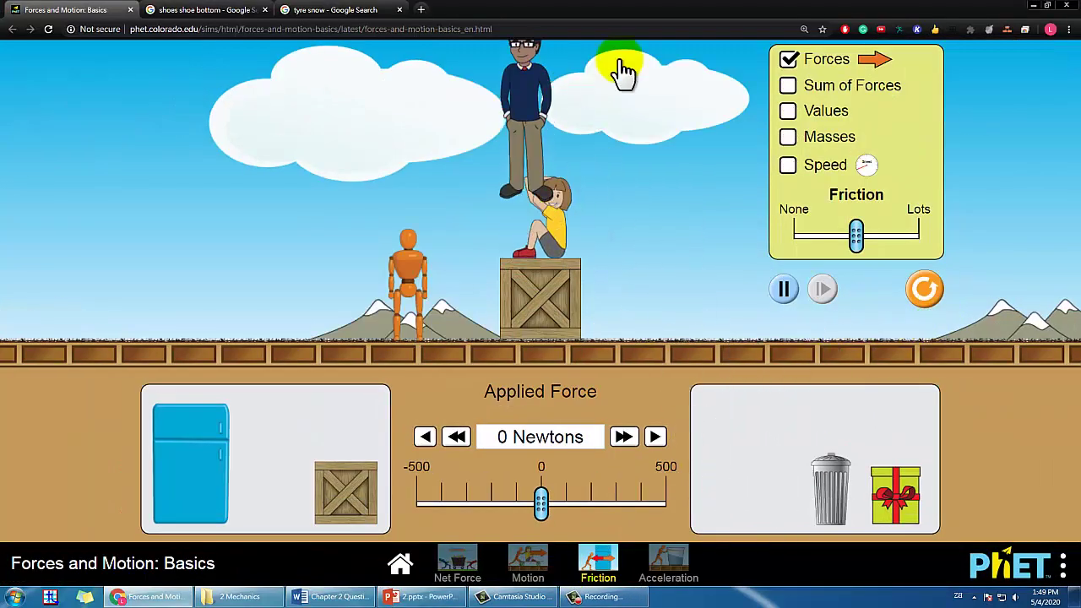
click(787, 85)
click(787, 112)
click(787, 137)
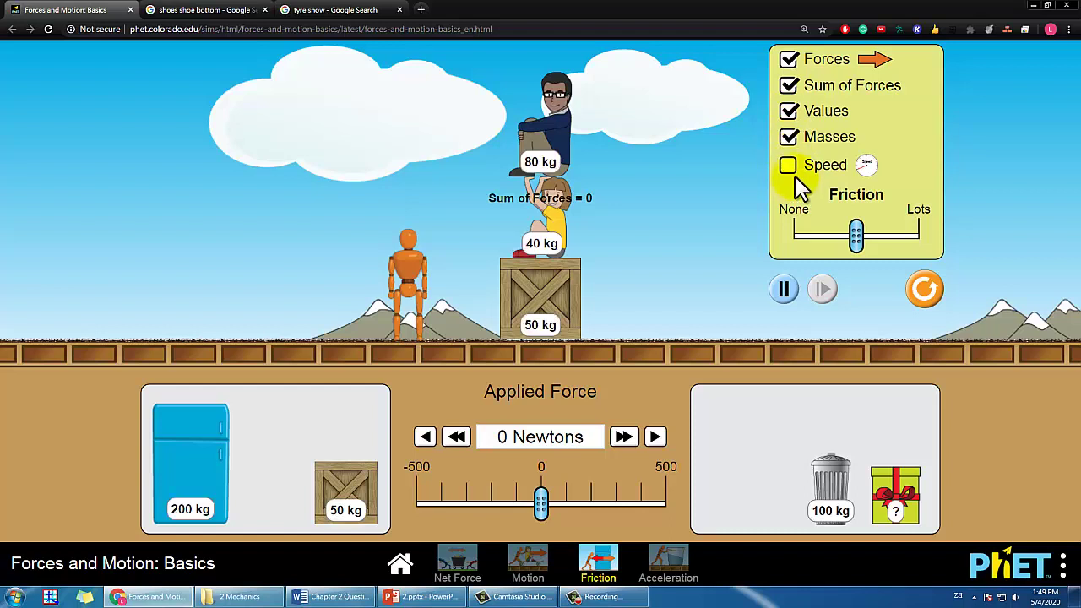
click(787, 165)
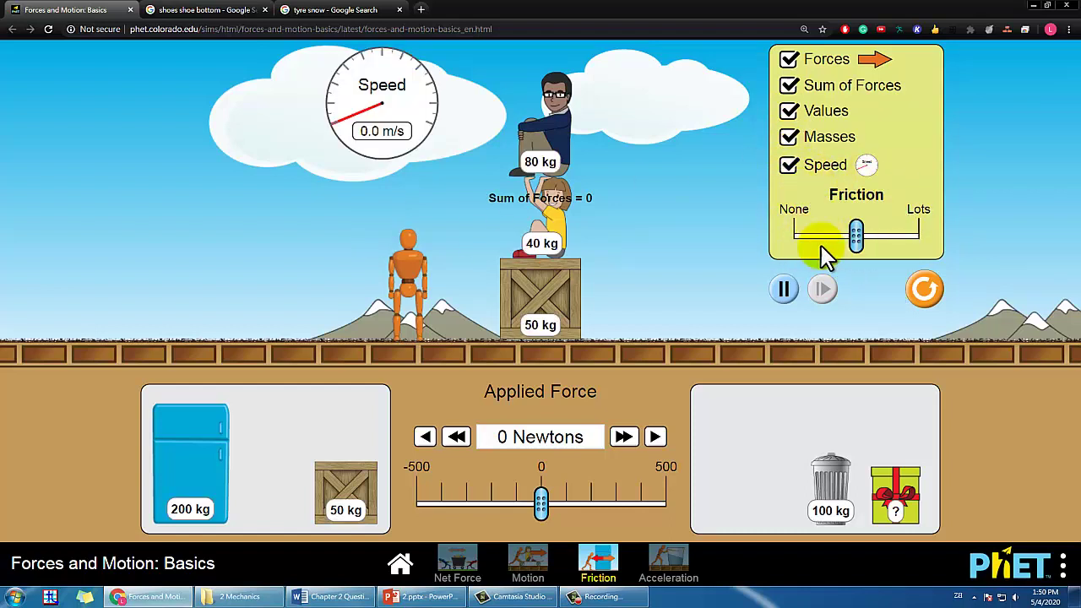
drag(853, 231, 889, 241)
Reset again, stack the 80 kg man then the girl on the crate, re-enable sum of forces, values, masses, speed.
click(924, 289)
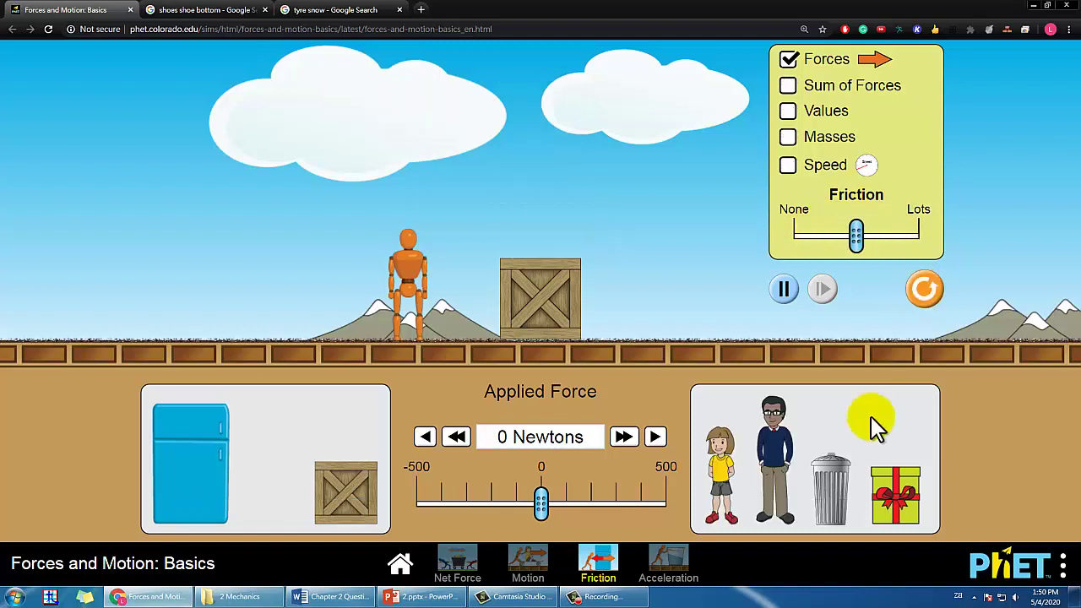
drag(772, 447, 650, 282)
drag(733, 478, 531, 101)
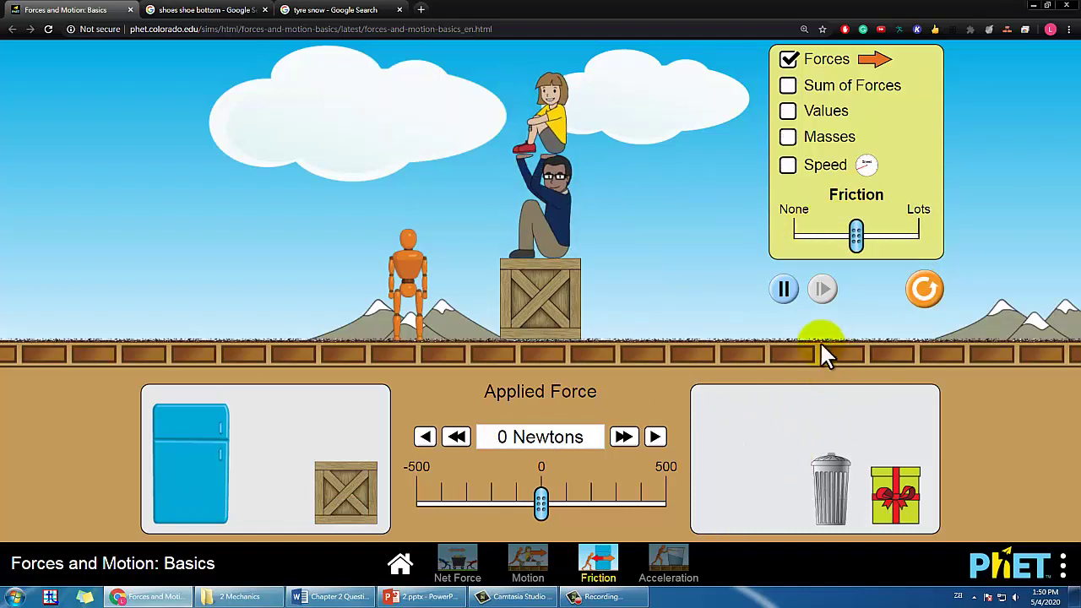
click(787, 85)
click(787, 111)
click(789, 139)
click(790, 167)
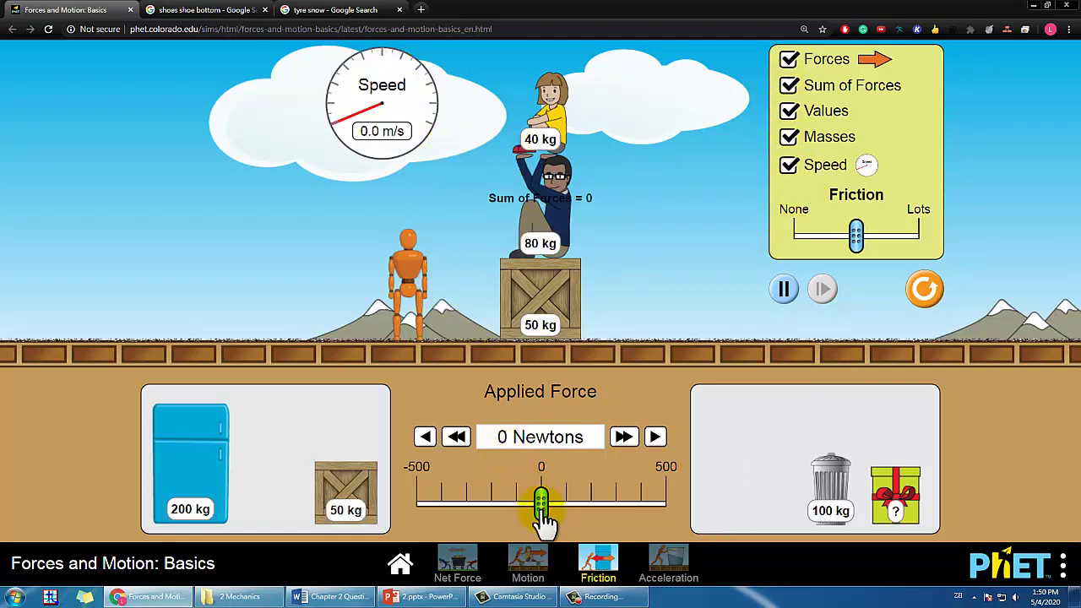
click(418, 596)
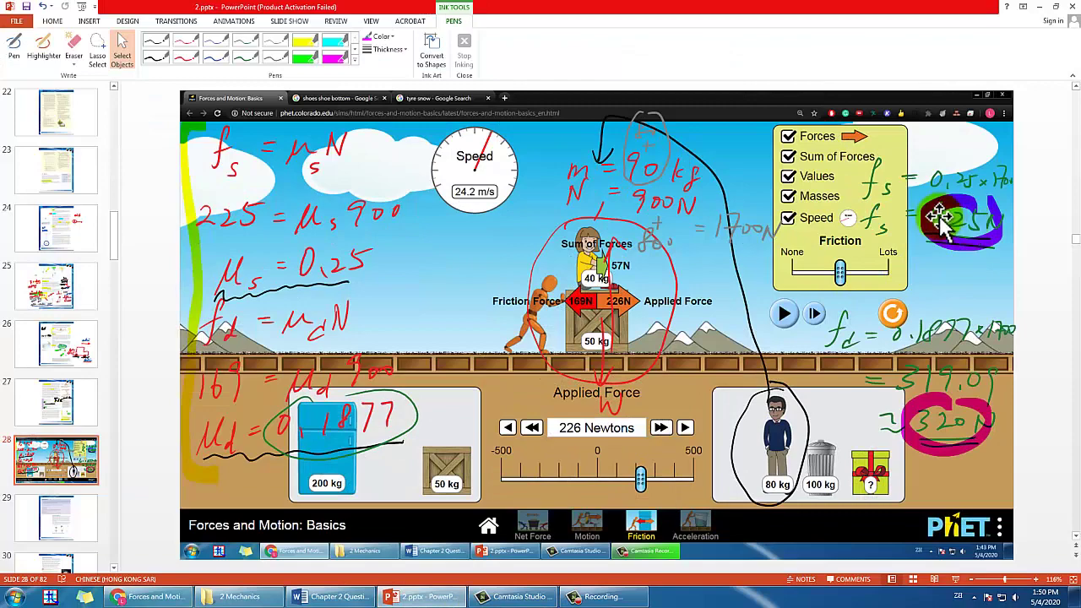
Raise the applied force on the stacked crate to 400 N, then gradually to 426 N.
click(418, 596)
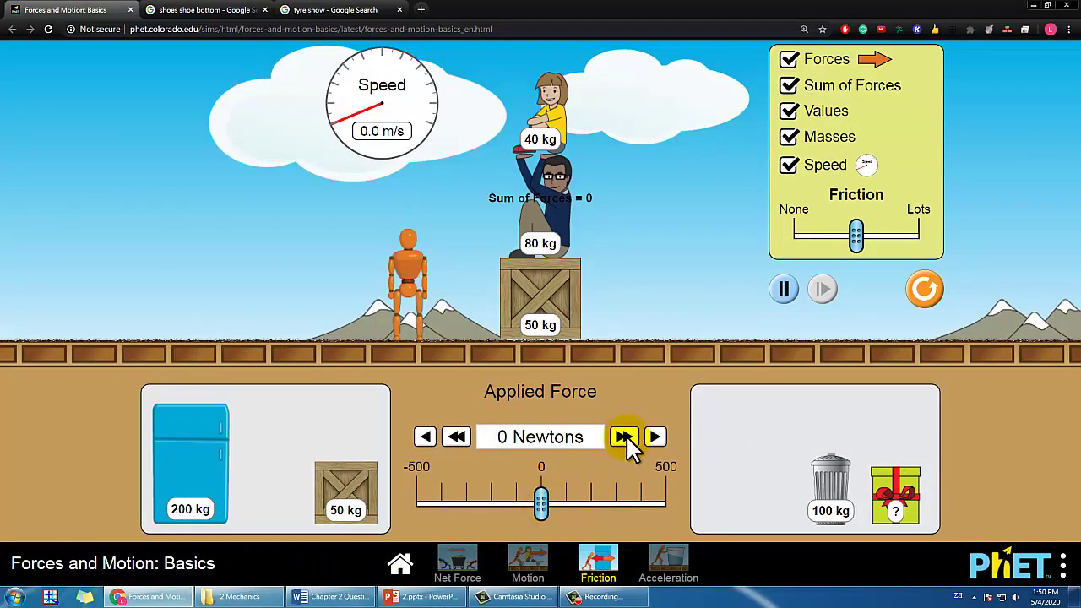
click(626, 435)
click(626, 435)
click(626, 435)
click(626, 435)
click(625, 435)
click(626, 435)
click(626, 434)
click(625, 435)
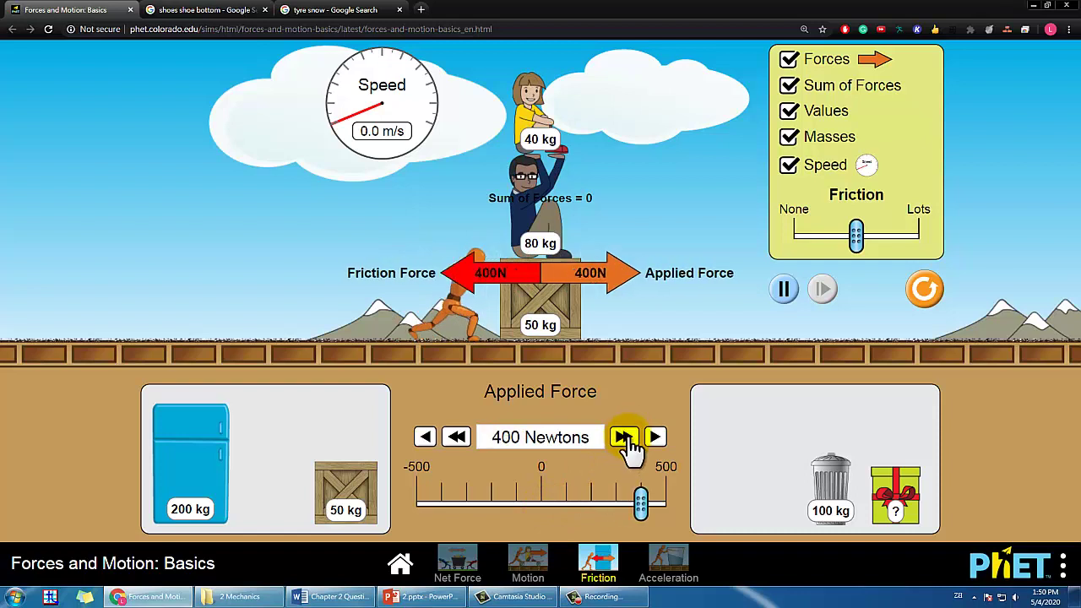
drag(656, 437, 657, 438)
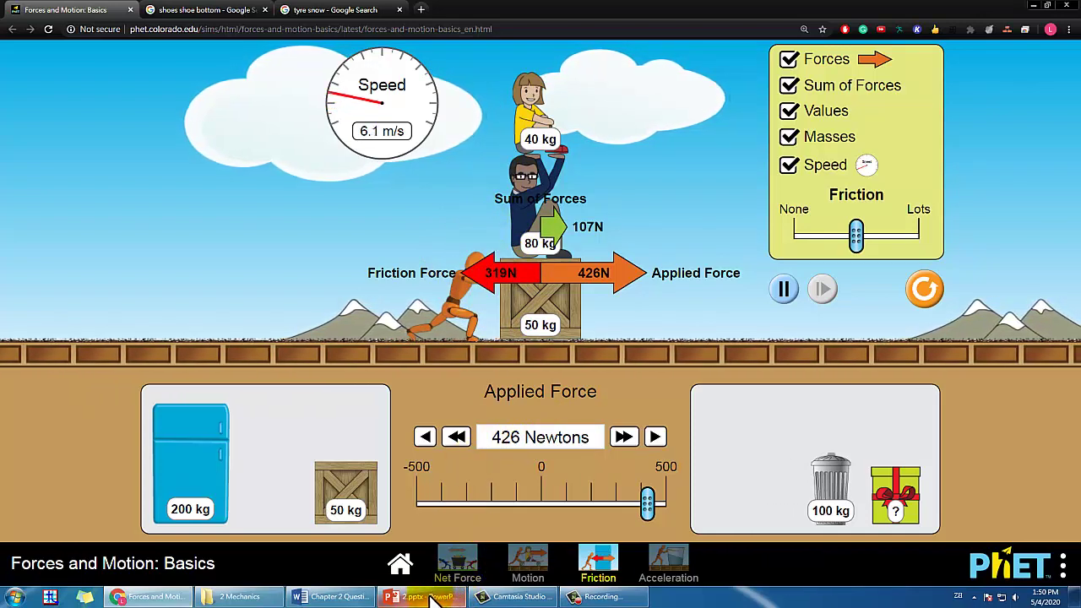
Compare with the annotated slide, then pause the moving crate at 107 N net force.
key(alt+Tab)
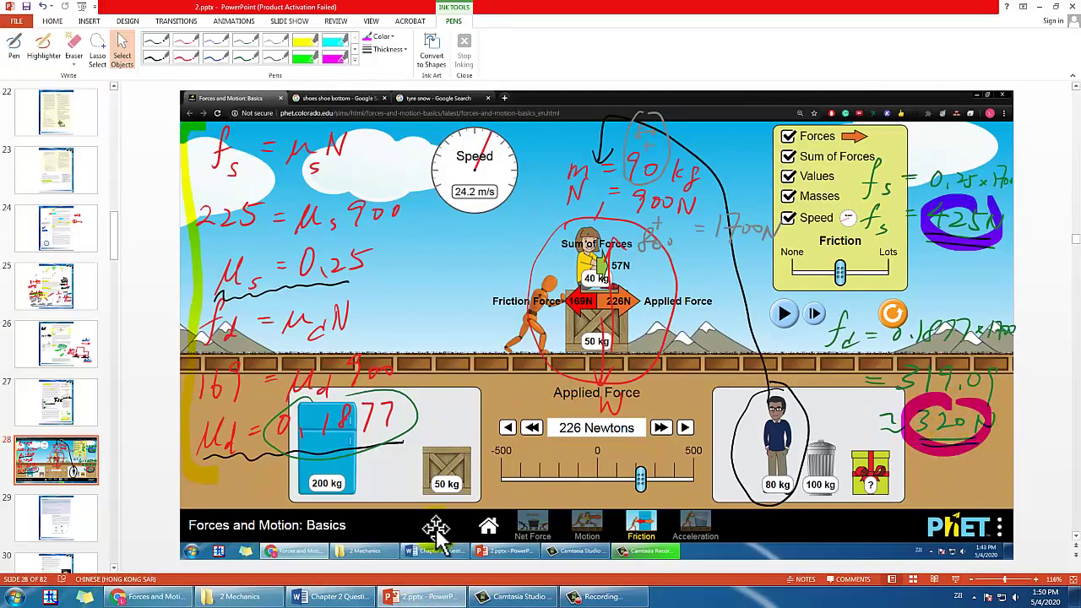
key(alt+Tab)
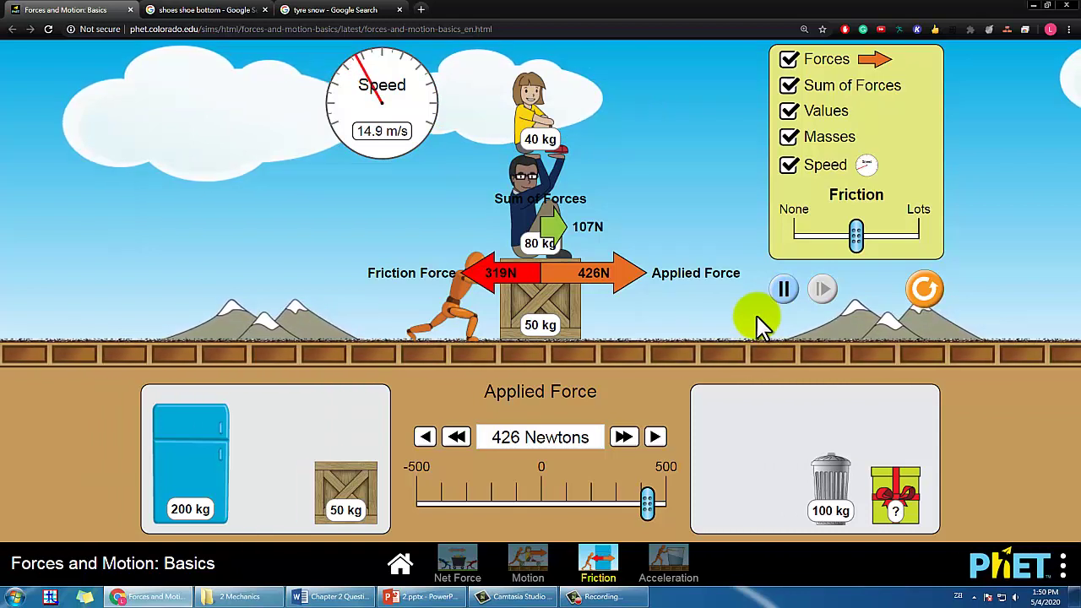
click(782, 290)
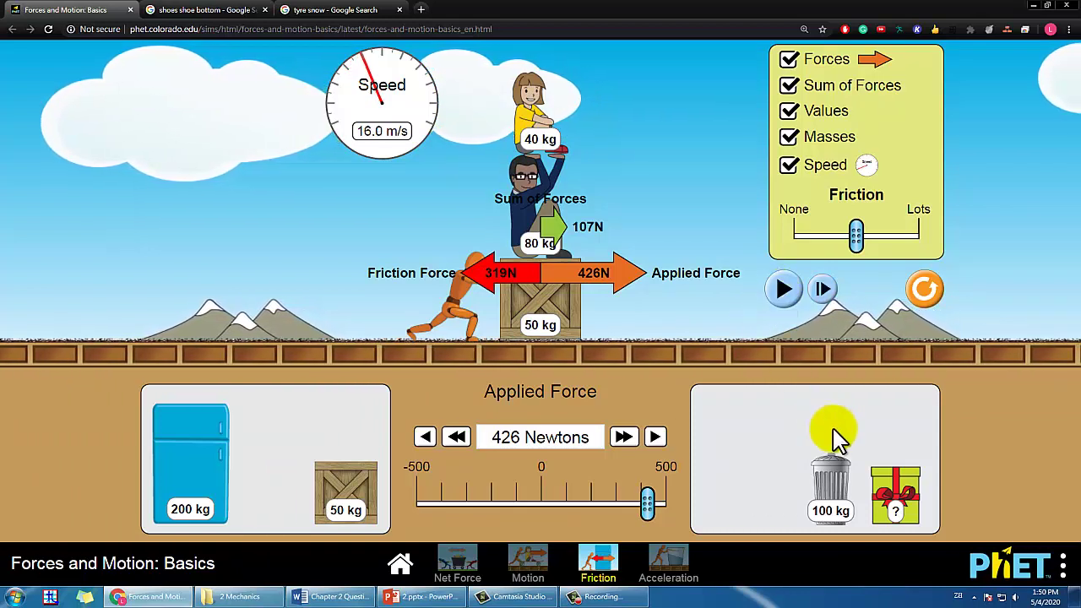
mouse_move(910, 497)
mouse_down()
mouse_move(755, 449)
mouse_move(707, 367)
mouse_move(740, 384)
mouse_move(777, 446)
mouse_move(777, 405)
mouse_move(897, 459)
mouse_move(926, 485)
mouse_up()
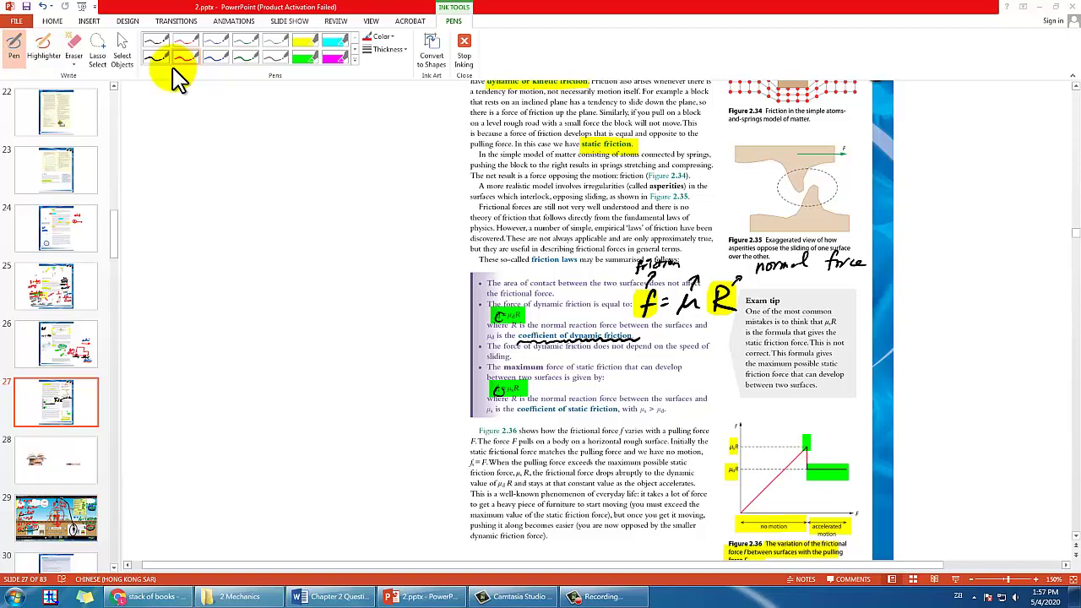
In red ink, trace the friction curve on slide 27 and write fs = μs R underlined.
click(185, 59)
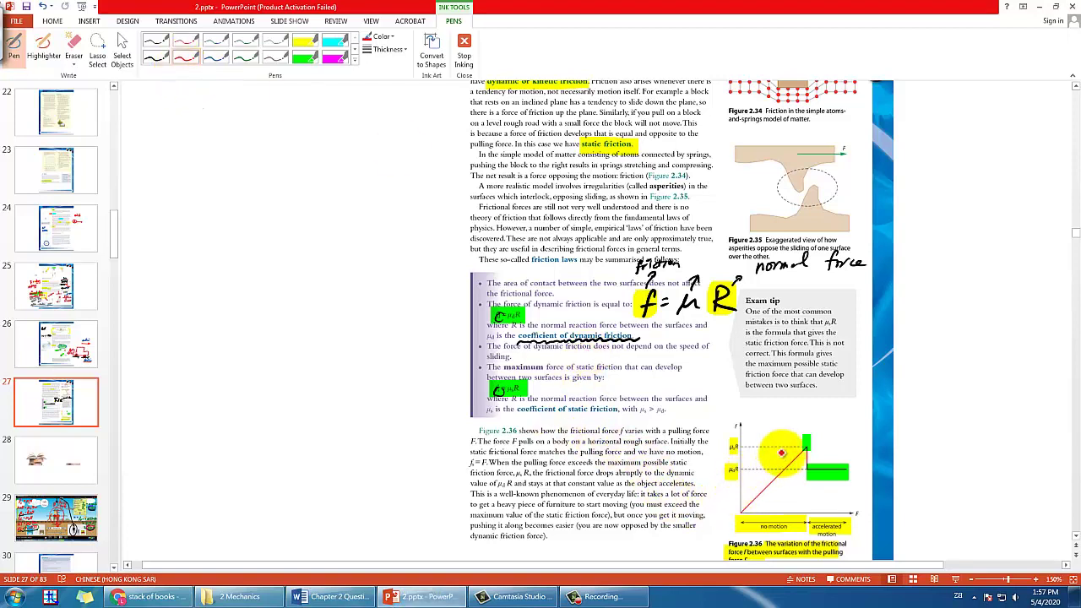
mouse_move(787, 437)
mouse_down()
mouse_move(762, 457)
mouse_move(742, 492)
mouse_move(759, 507)
mouse_move(795, 470)
mouse_move(804, 441)
mouse_up()
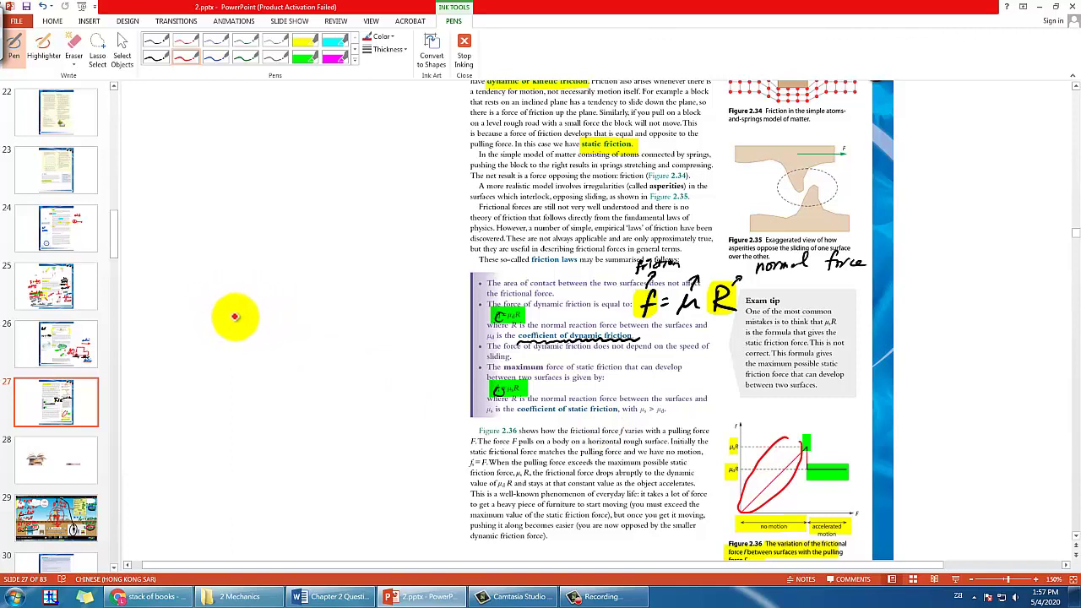
mouse_move(215, 277)
mouse_down()
mouse_move(191, 304)
mouse_move(210, 329)
mouse_up()
drag(264, 306, 273, 305)
mouse_move(287, 286)
mouse_down()
mouse_move(281, 325)
mouse_move(306, 300)
mouse_move(321, 325)
mouse_up()
drag(344, 277, 365, 319)
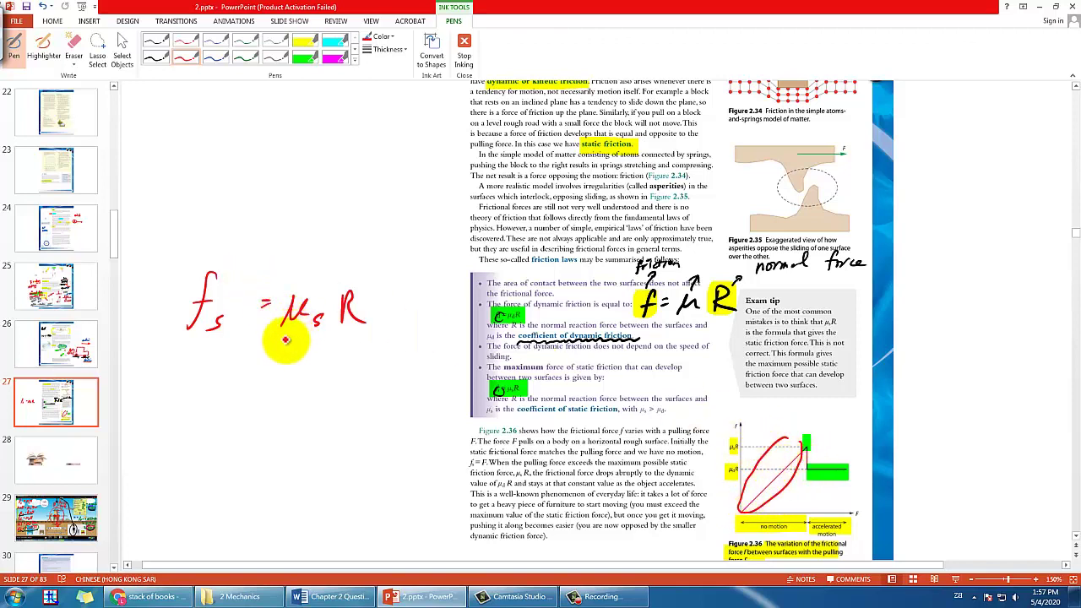
drag(286, 339, 359, 337)
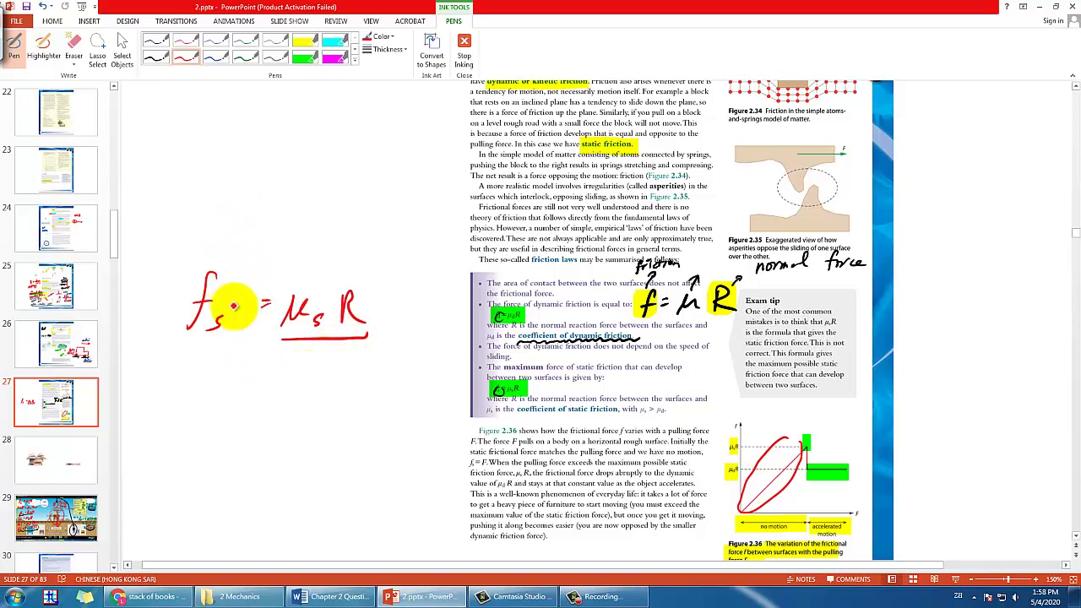
Change the equals sign to ≤ to make fs ≤ μs R, then advance to slide 28.
click(268, 301)
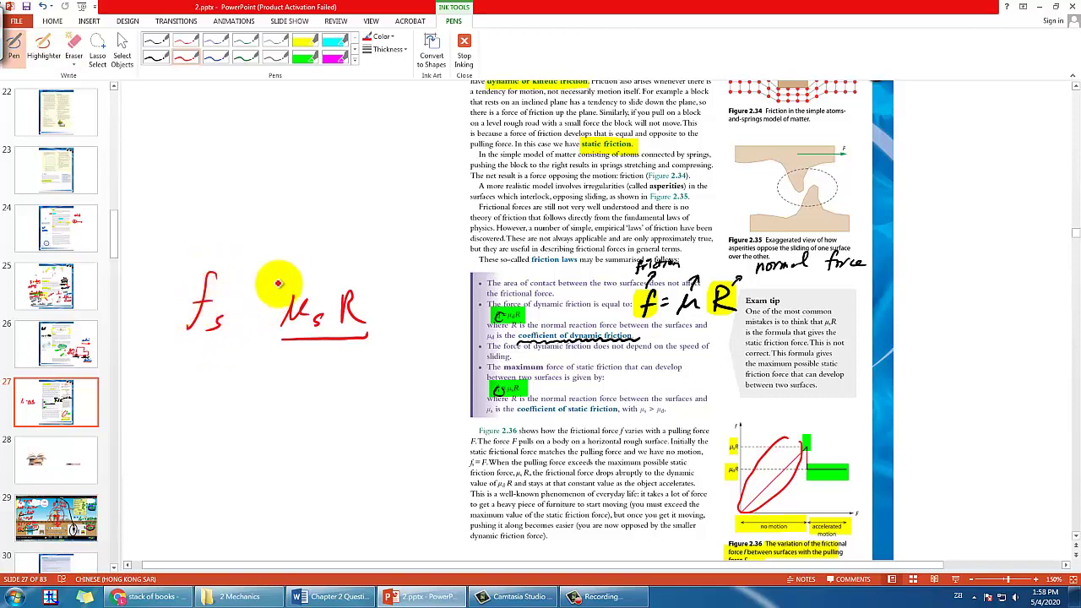
drag(242, 301, 266, 318)
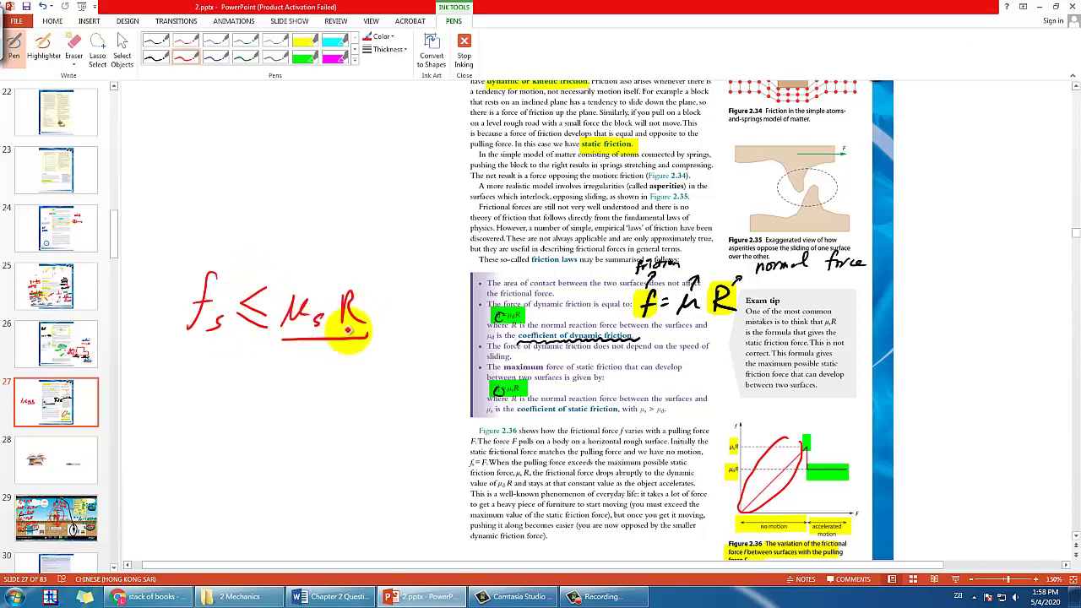
key(Page_Down)
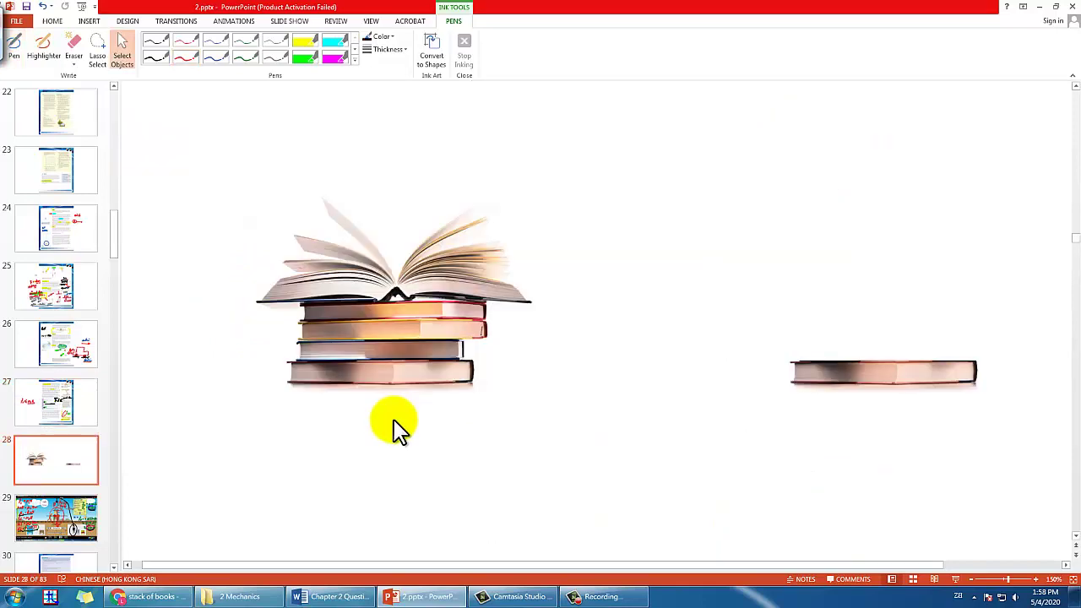
In black ink, draw ground lines under the book stack and single book with push arrows toward each.
click(155, 57)
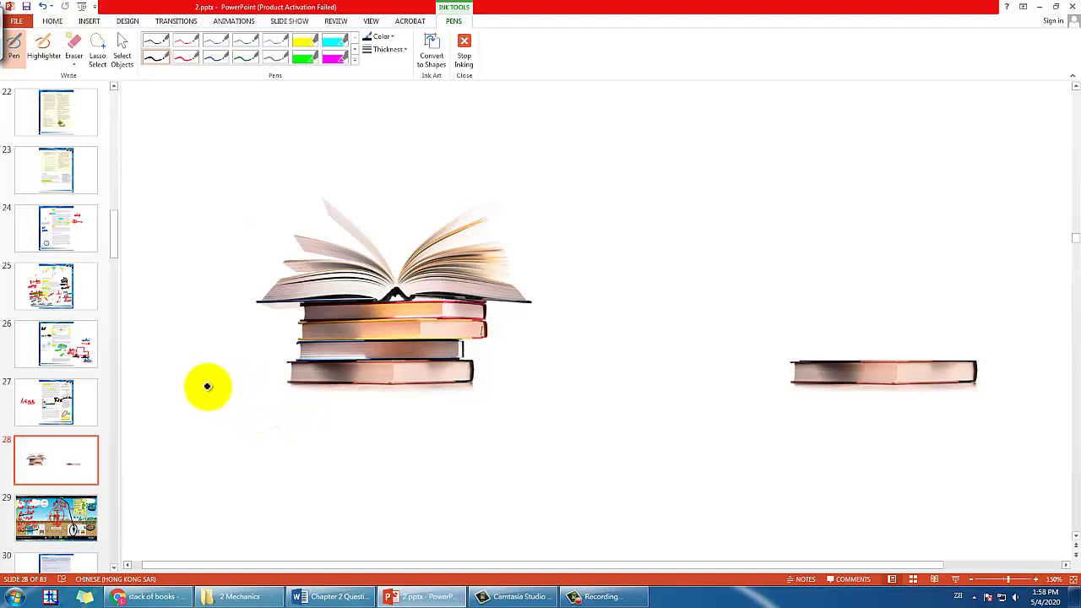
drag(189, 382, 597, 385)
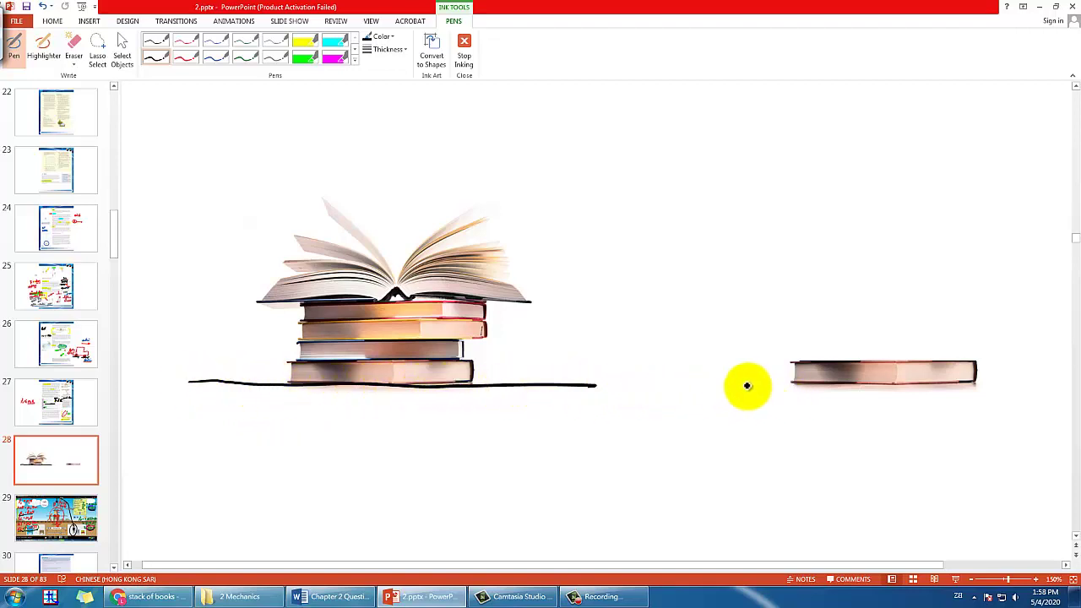
mouse_move(711, 386)
mouse_down()
mouse_move(929, 381)
mouse_move(1046, 394)
mouse_up()
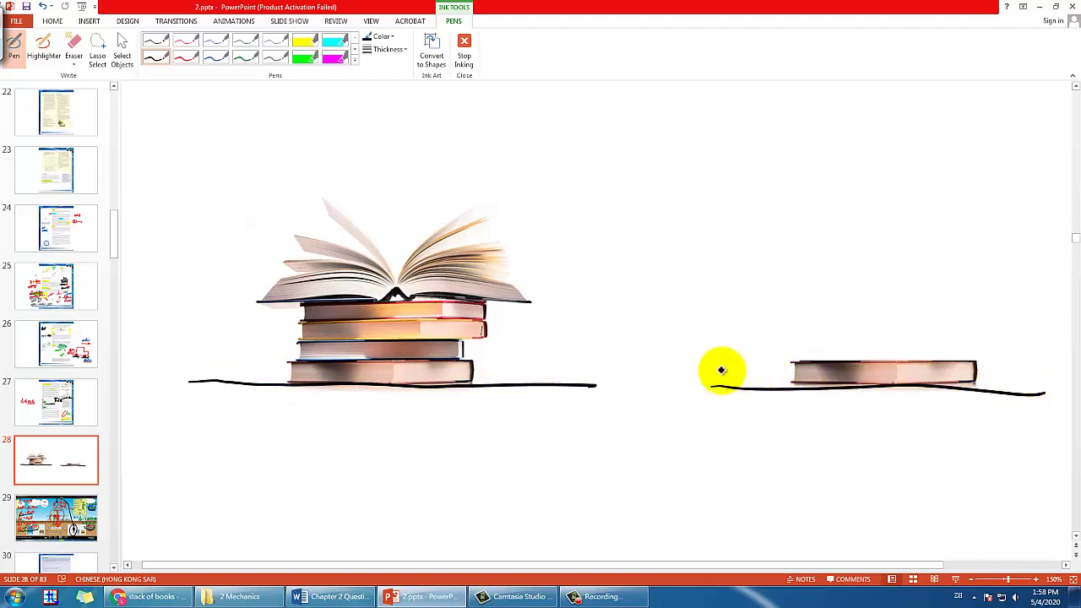
drag(718, 369, 781, 377)
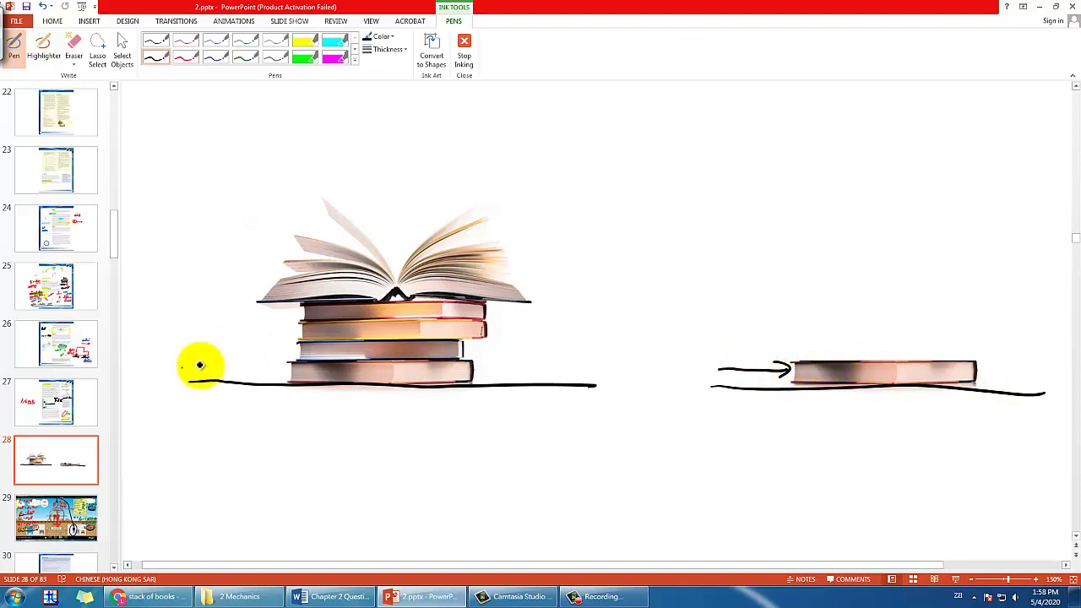
drag(182, 367, 272, 370)
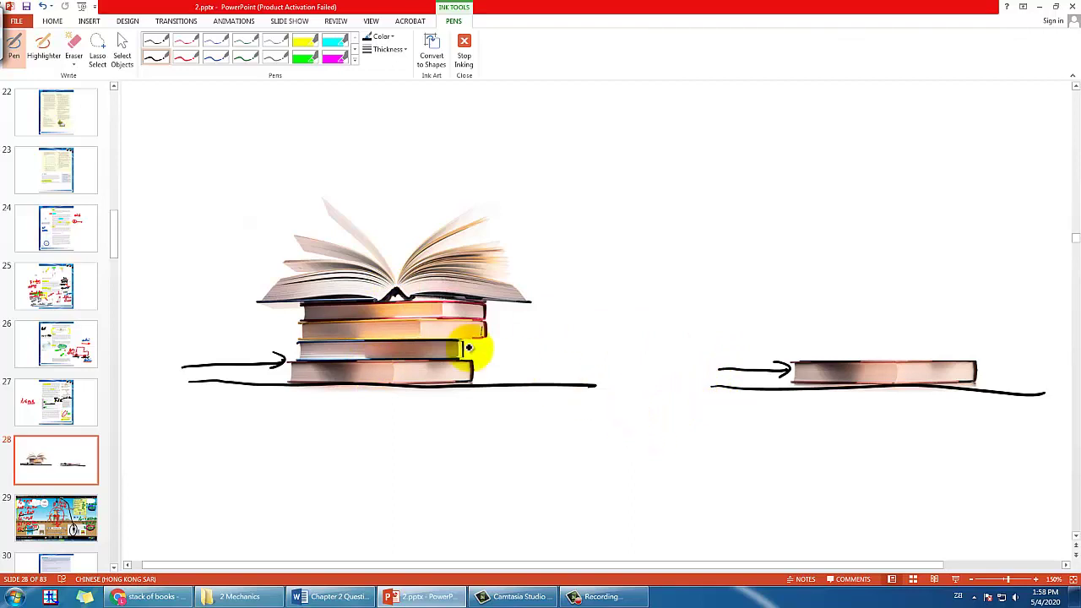
Circle the top of the book stack and write ↑f and ↑N beside it.
mouse_move(393, 230)
mouse_down()
mouse_move(334, 348)
mouse_move(391, 232)
mouse_up()
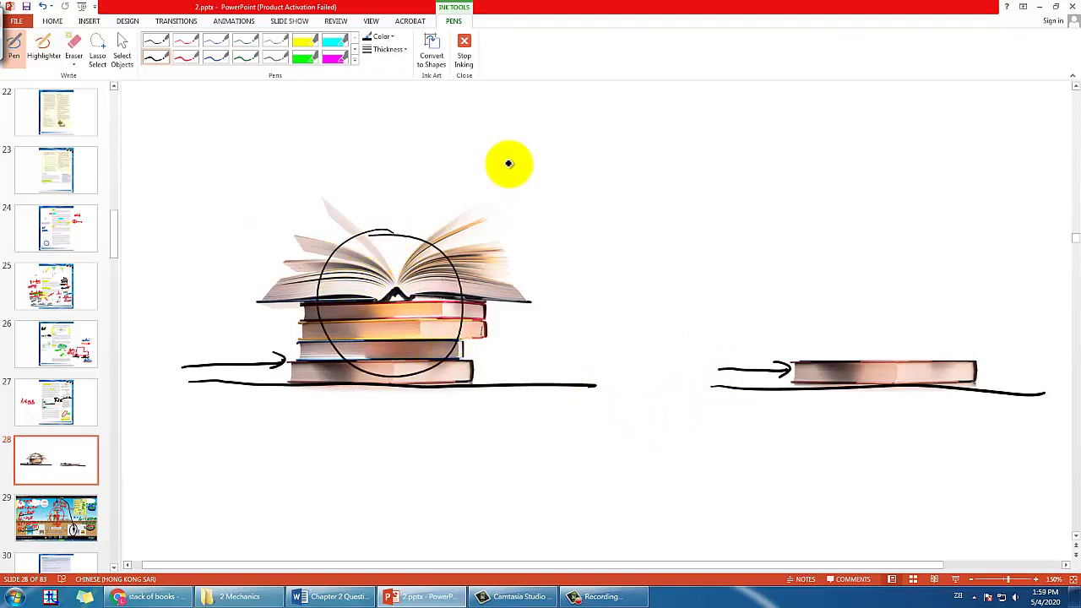
drag(494, 158, 522, 153)
drag(509, 193, 508, 145)
mouse_move(573, 135)
mouse_down()
mouse_move(546, 169)
mouse_move(547, 201)
mouse_up()
drag(547, 166, 575, 165)
mouse_move(545, 260)
mouse_down()
mouse_move(550, 233)
mouse_move(574, 226)
mouse_up()
drag(499, 243, 508, 226)
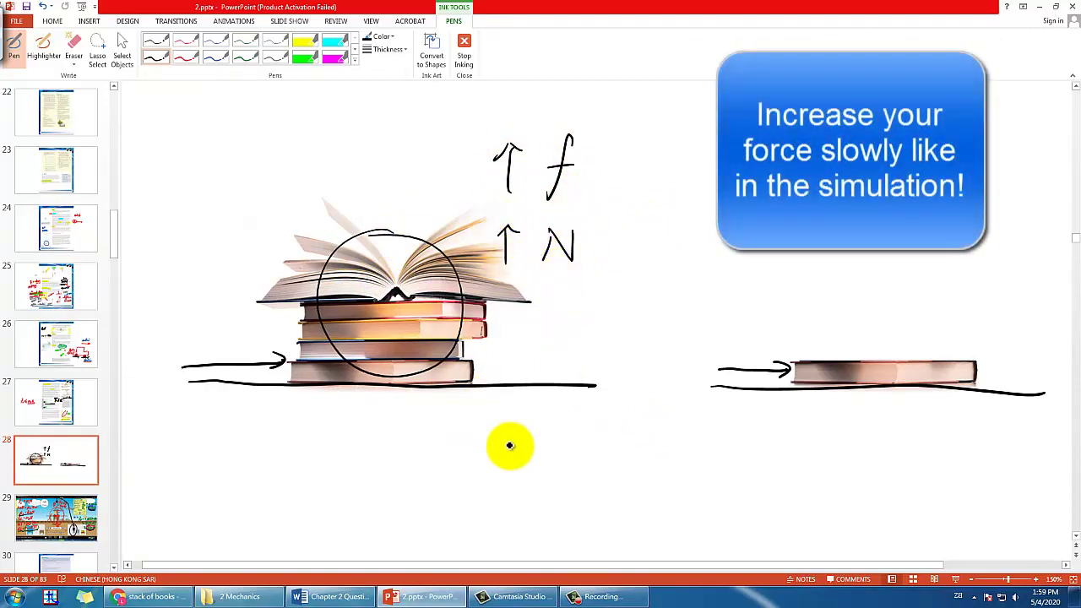
Write f = μN below the books with rising arrows showing f increases with N.
mouse_move(477, 431)
mouse_down()
mouse_move(449, 498)
mouse_move(479, 462)
mouse_up()
mouse_move(504, 462)
mouse_down()
mouse_move(564, 473)
mouse_move(641, 435)
mouse_up()
drag(676, 473, 683, 405)
drag(672, 424, 692, 428)
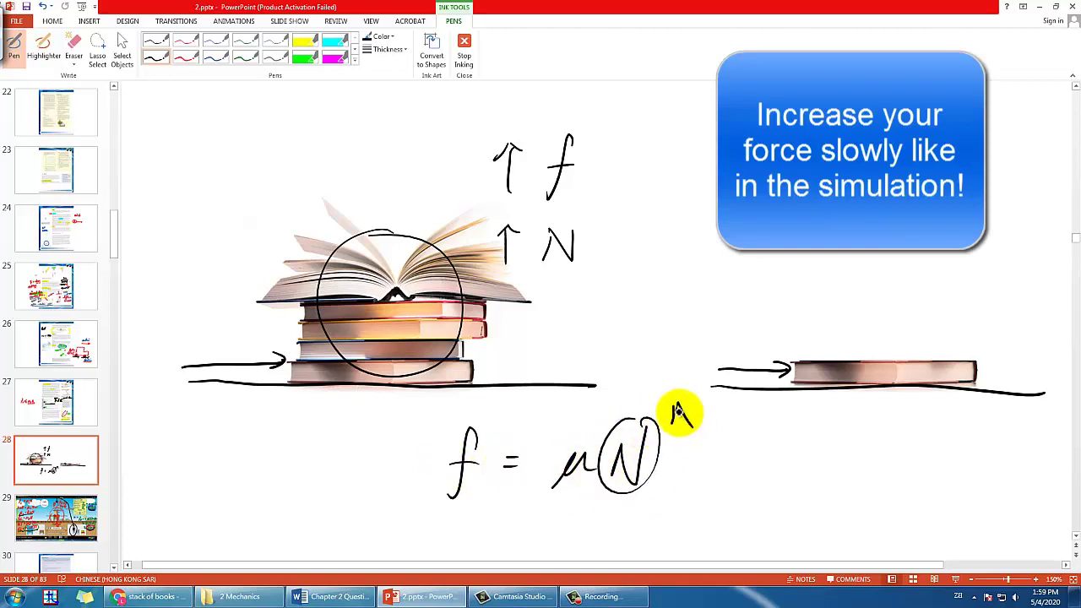
drag(466, 414, 463, 416)
drag(397, 481, 395, 427)
drag(385, 448, 407, 440)
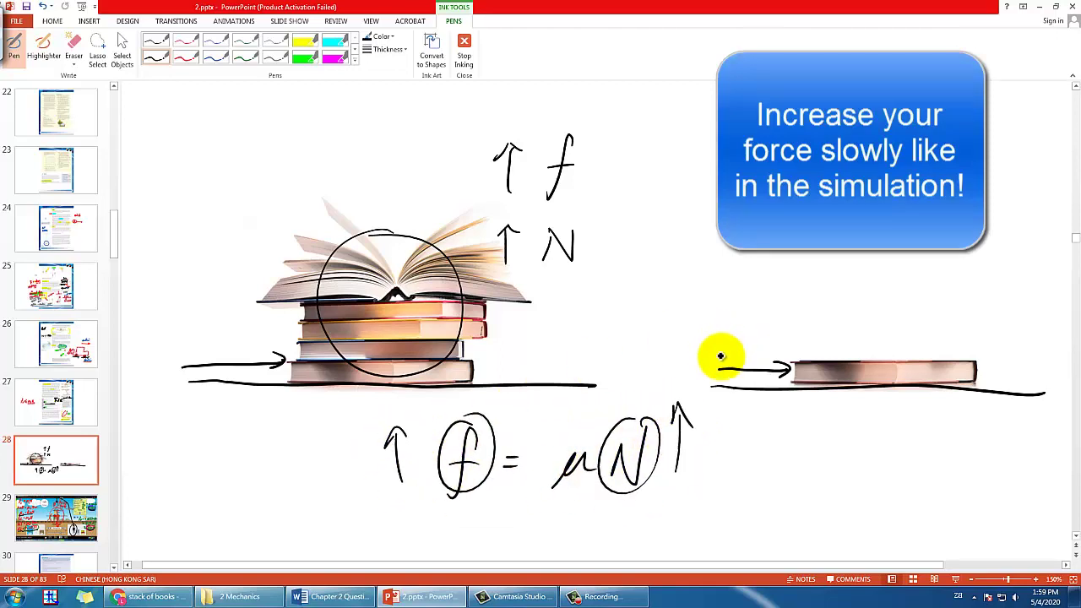